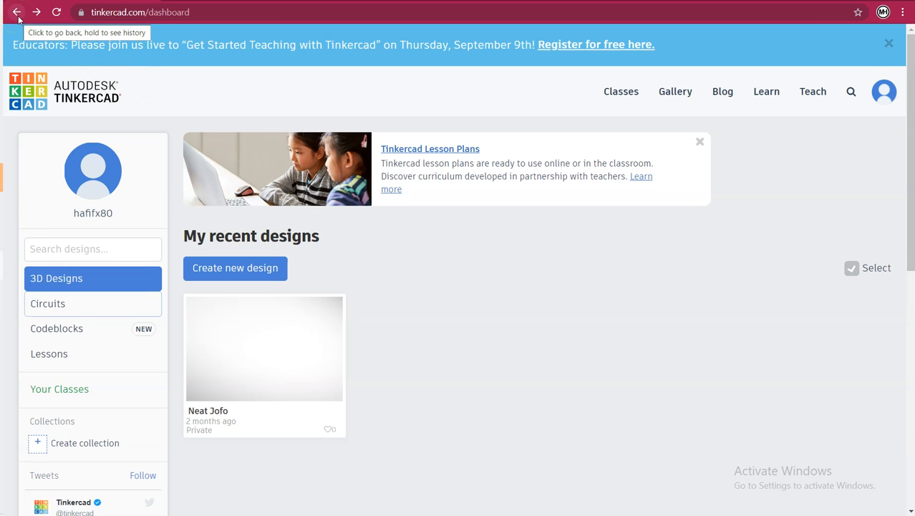
Return to the Bing search results for "thinkercad" and open the Tinkercad login page from them
click(17, 12)
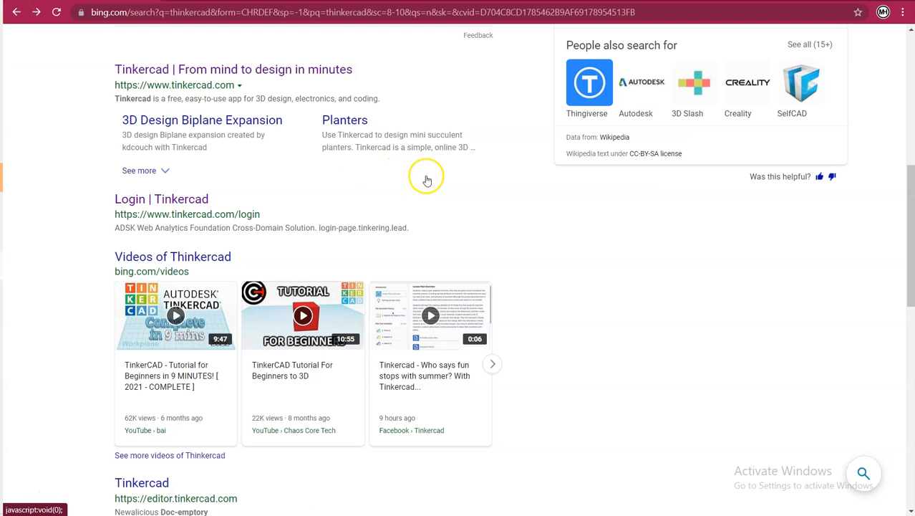
scroll(428, 179, up, 2)
scroll(427, 180, up, 5)
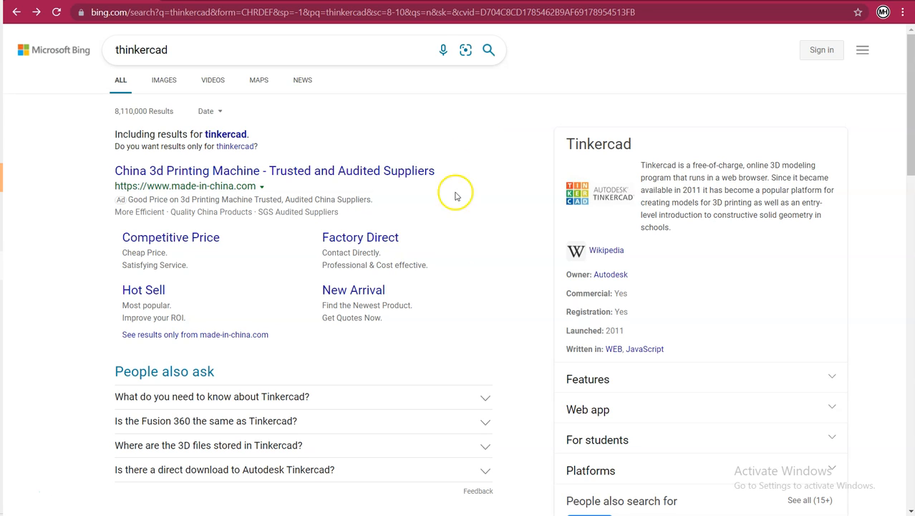
scroll(466, 258, down, 6)
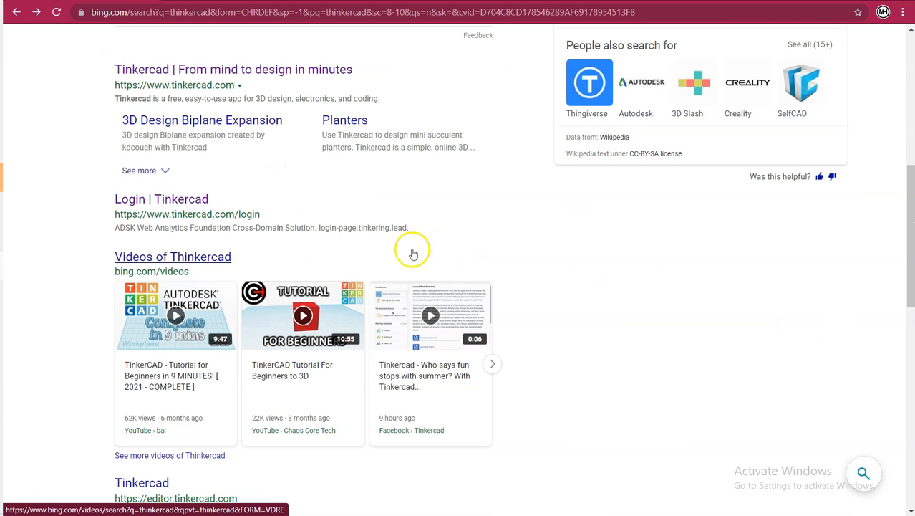
scroll(411, 250, up, 6)
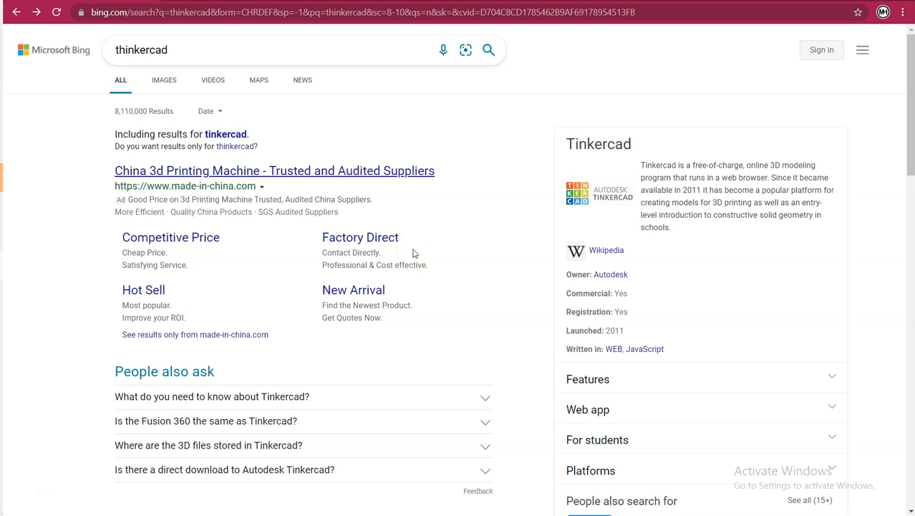
click(139, 50)
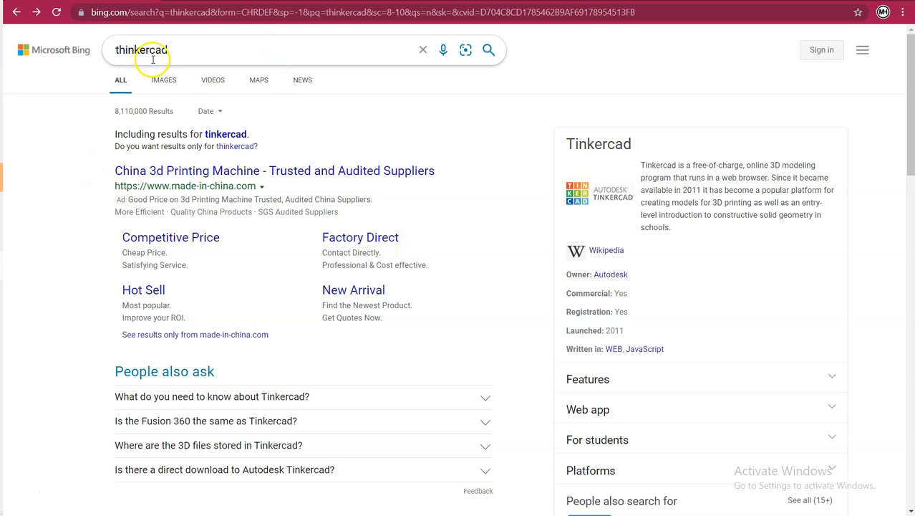
click(136, 51)
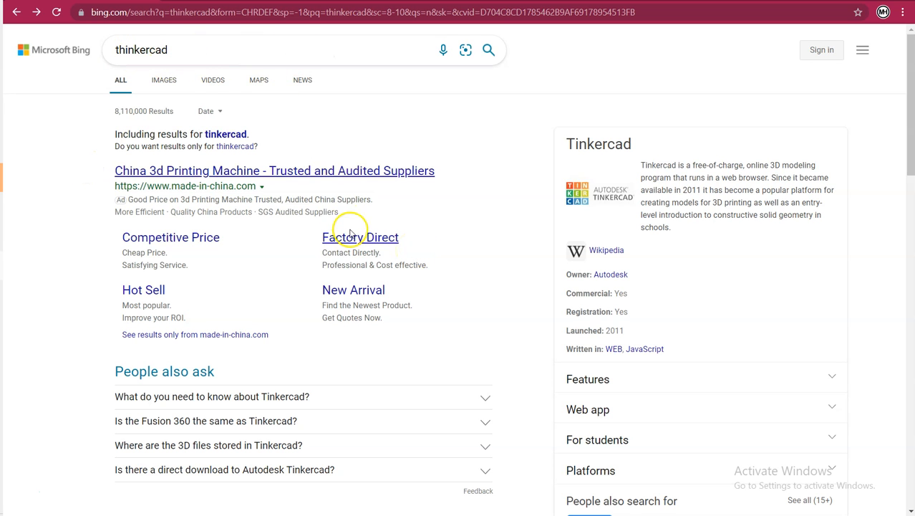
scroll(347, 230, down, 6)
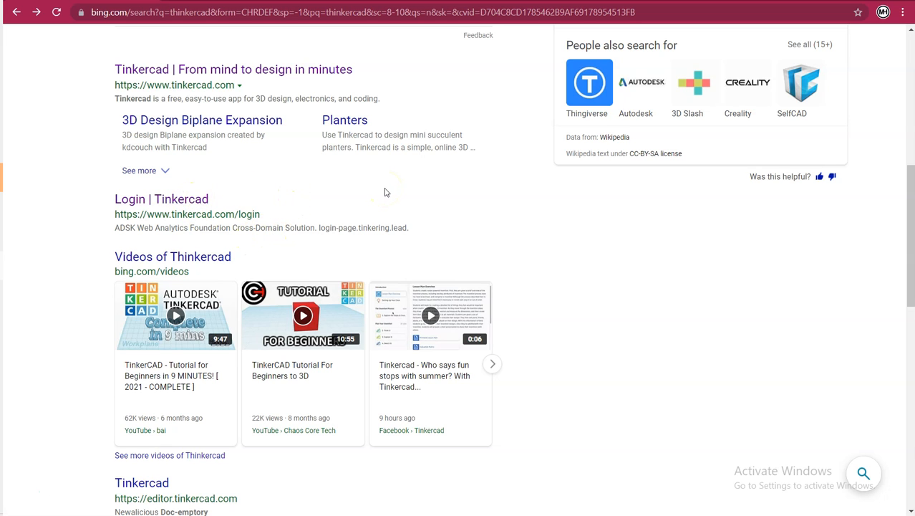
click(188, 200)
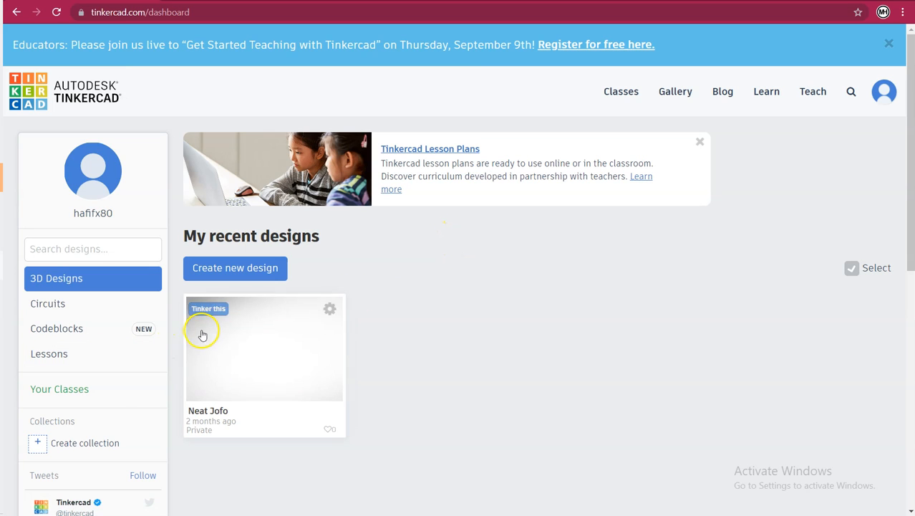
Create a new circuit from the Circuits section and dismiss the micro:bit component notice
click(94, 304)
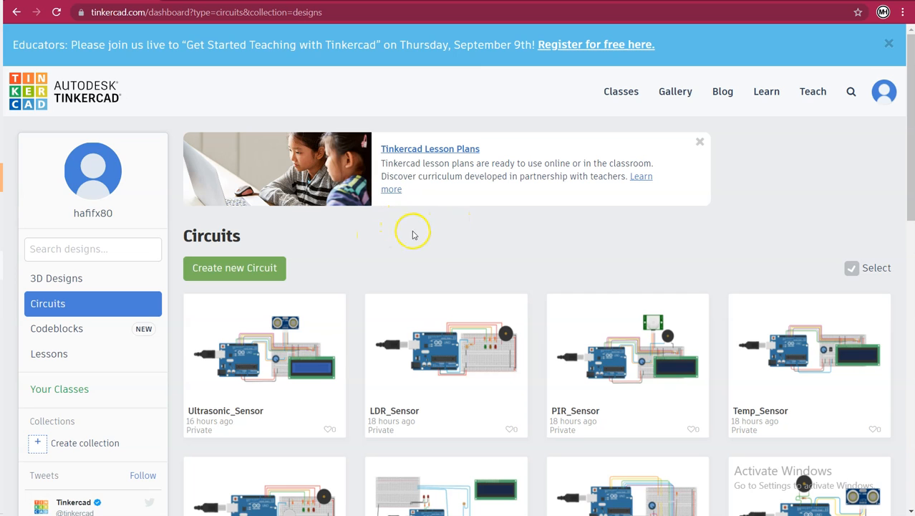
click(263, 268)
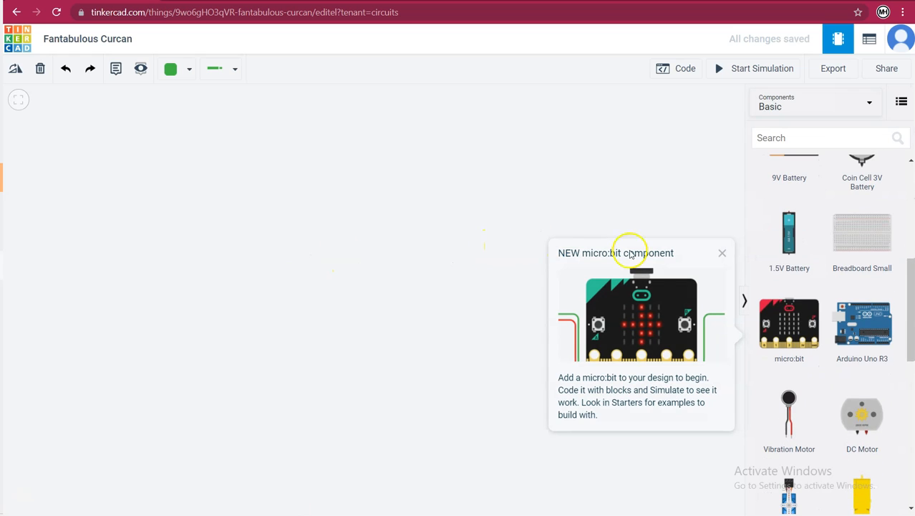
click(722, 252)
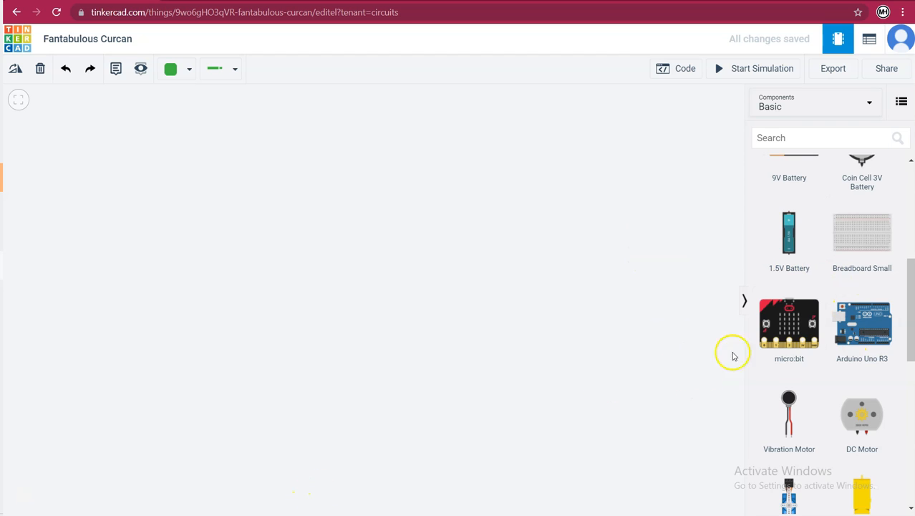
Place an Arduino Uno R3 on the empty circuit canvas, leaving free space beside it for other components
click(866, 338)
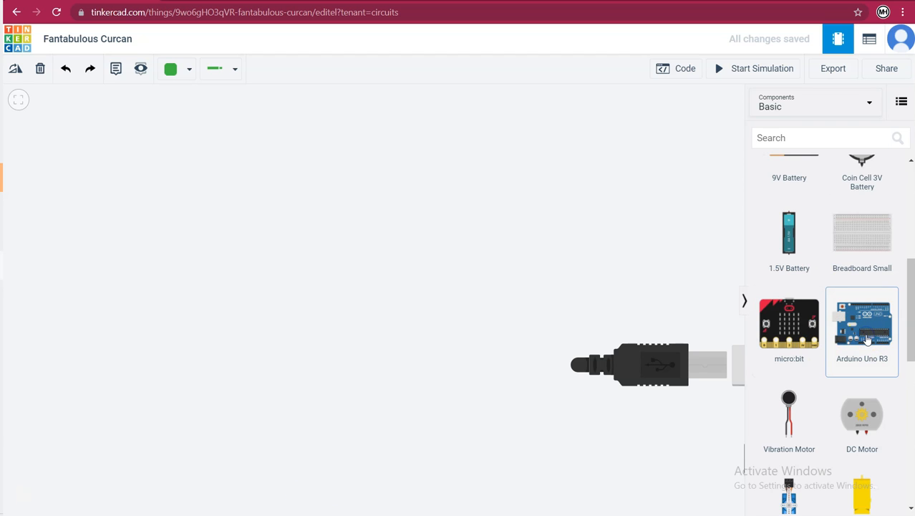
click(320, 308)
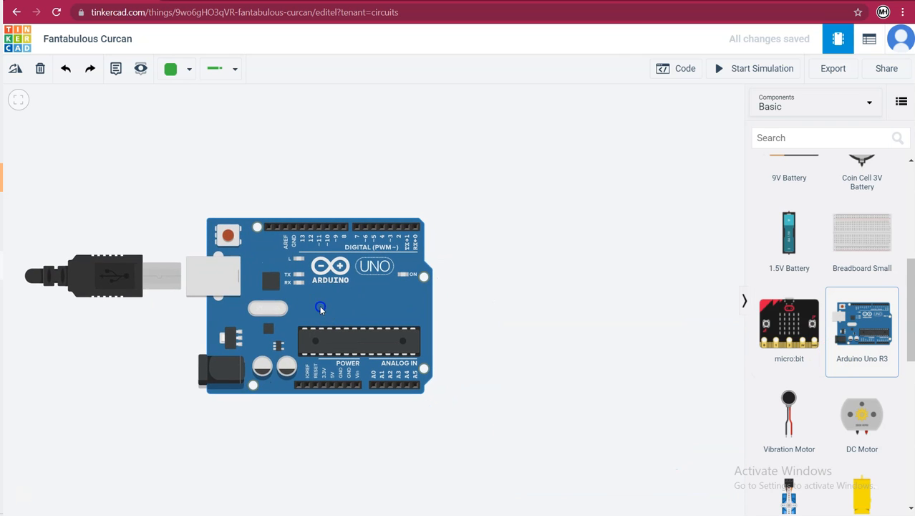
click(791, 137)
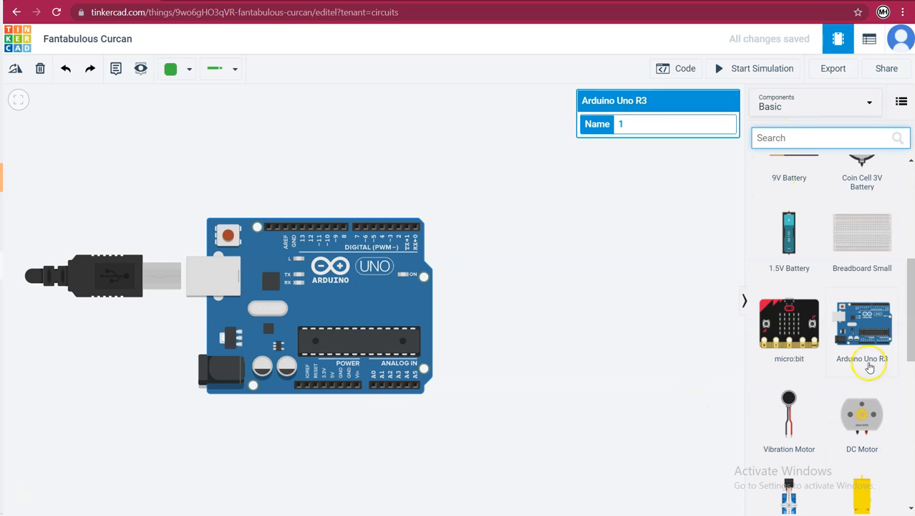
scroll(496, 372, down, 2)
scroll(494, 376, up, 3)
scroll(494, 376, down, 2)
scroll(531, 338, up, 2)
scroll(543, 330, down, 2)
click(508, 329)
drag(509, 328, 386, 300)
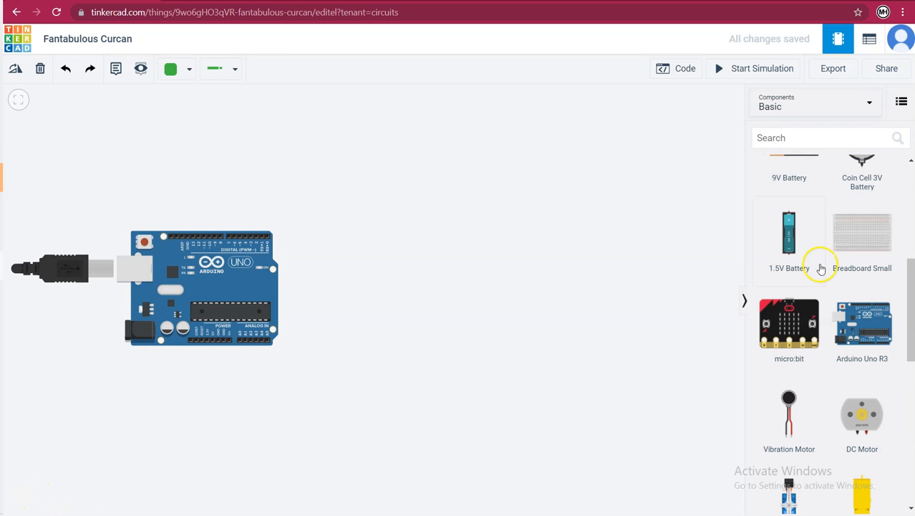
Find "ultrasonic" in the component library and place the four-pin HC-SR04 Ultrasonic Distance Sensor above and to the right of the Arduino
click(845, 140)
text(u)
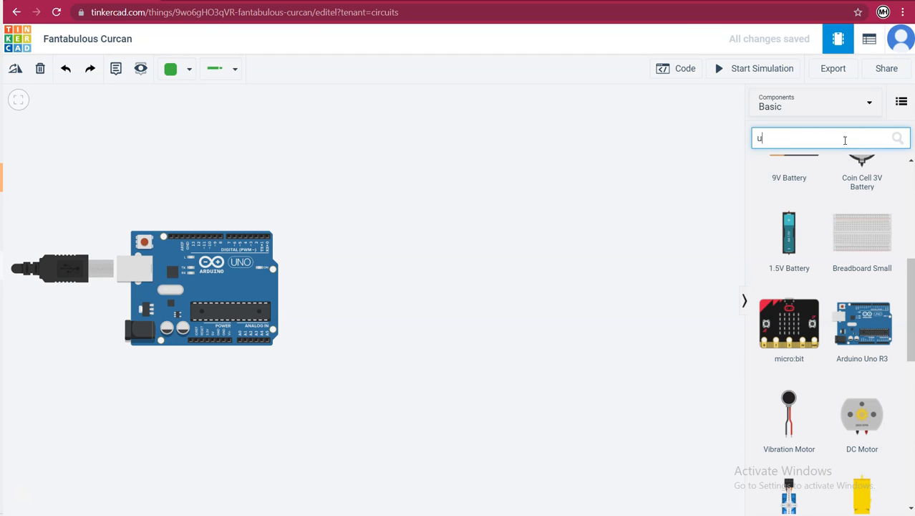
text(ltr)
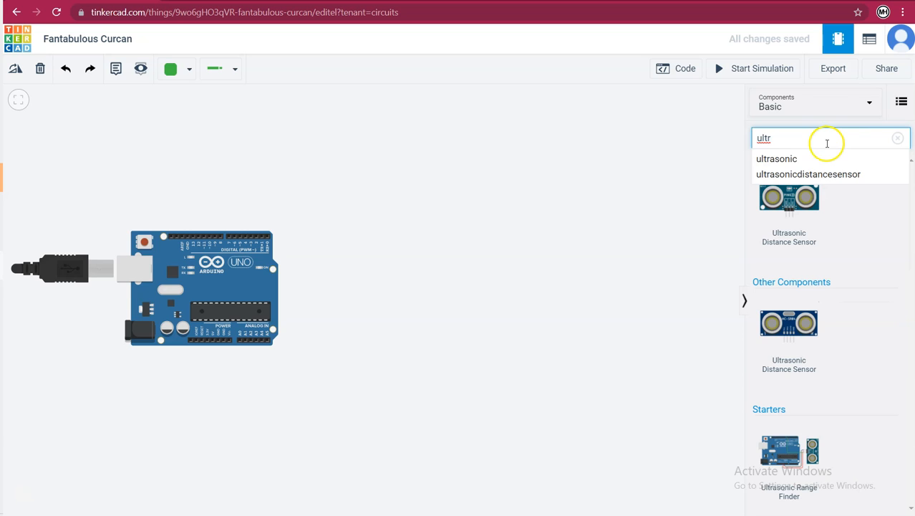
click(802, 164)
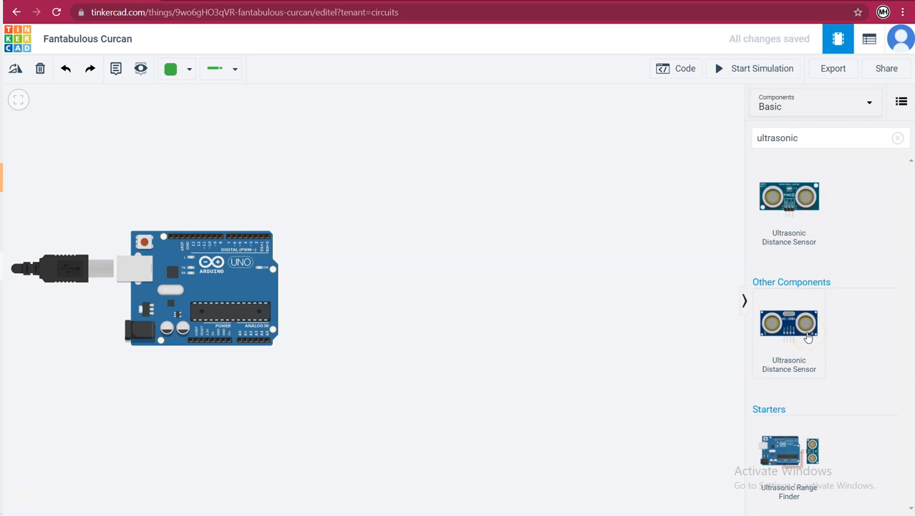
drag(769, 337, 426, 174)
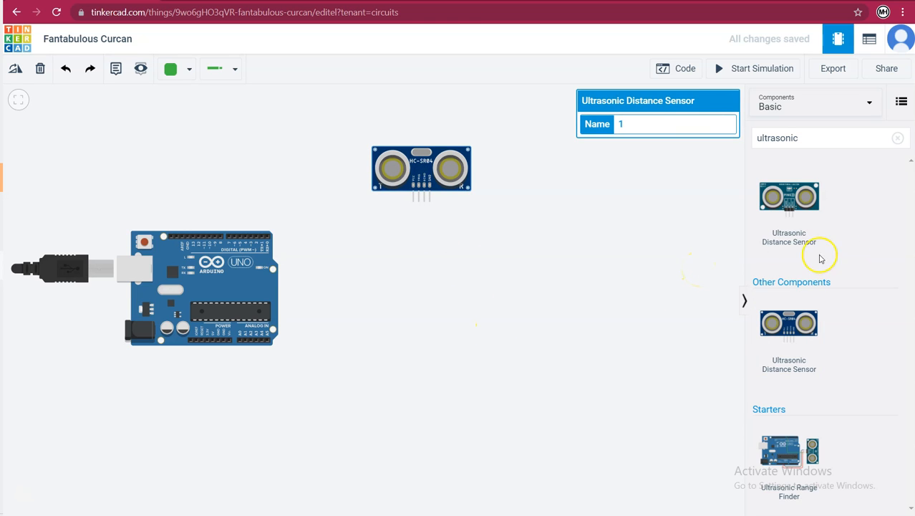
Search the component library for "lcd" and place an LCD 16 x 2 below and to the right of the Arduino
click(830, 137)
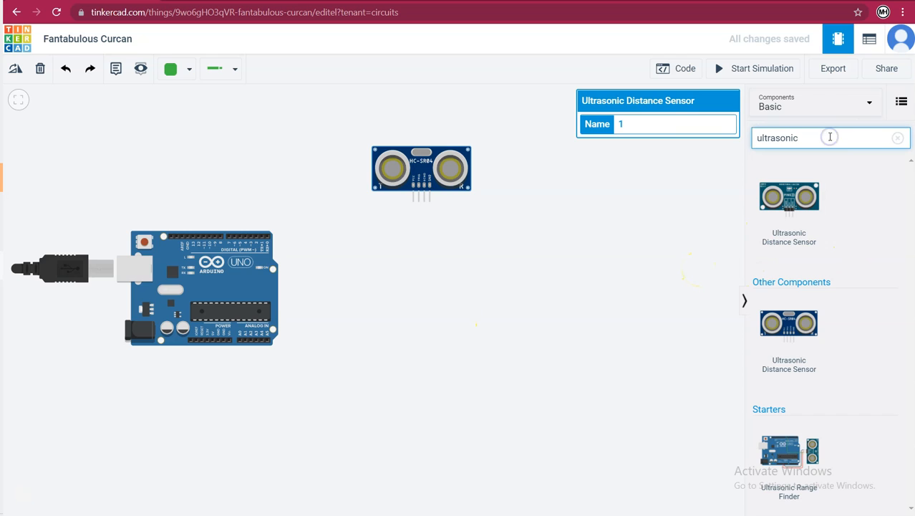
key(BackSpace)
key(BackSpace)
key(BackSpace)
key(BackSpace)
key(BackSpace)
key(BackSpace)
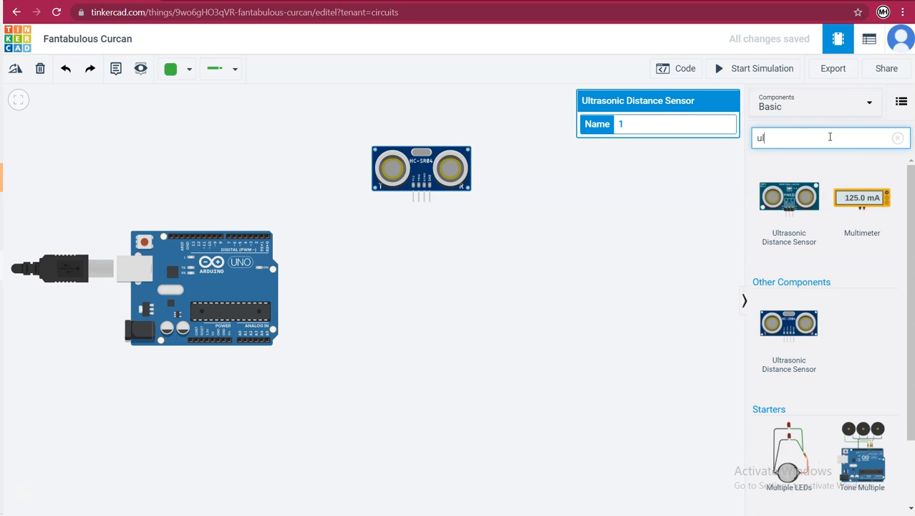
text(lcd)
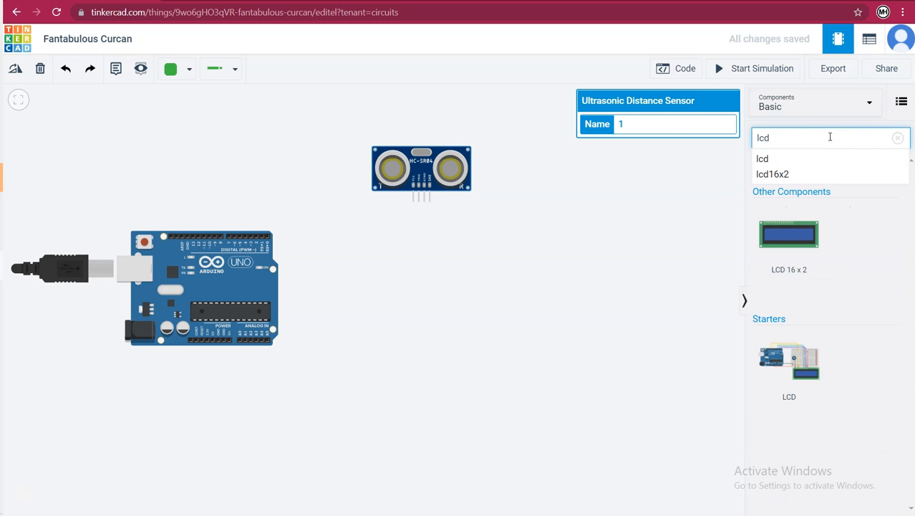
drag(793, 245, 537, 360)
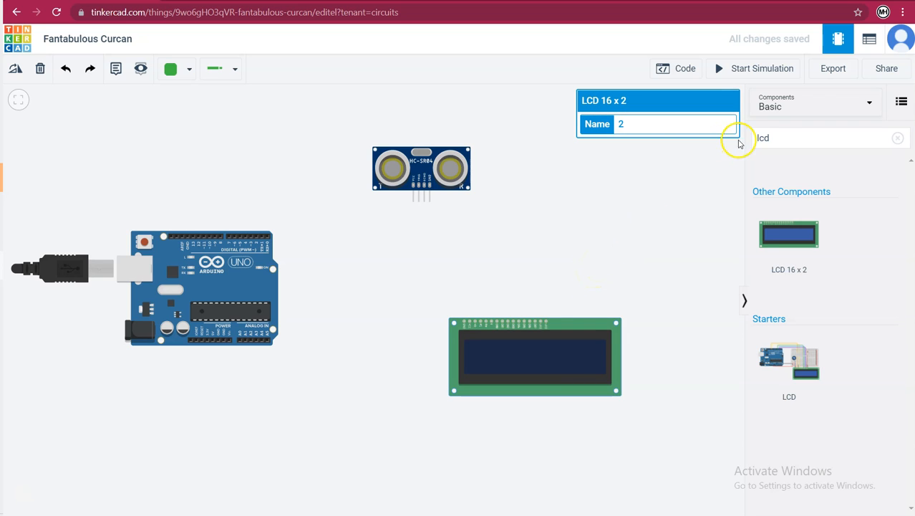
Search the component library for "breadboard"
click(780, 136)
key(BackSpace)
key(BackSpace)
key(BackSpace)
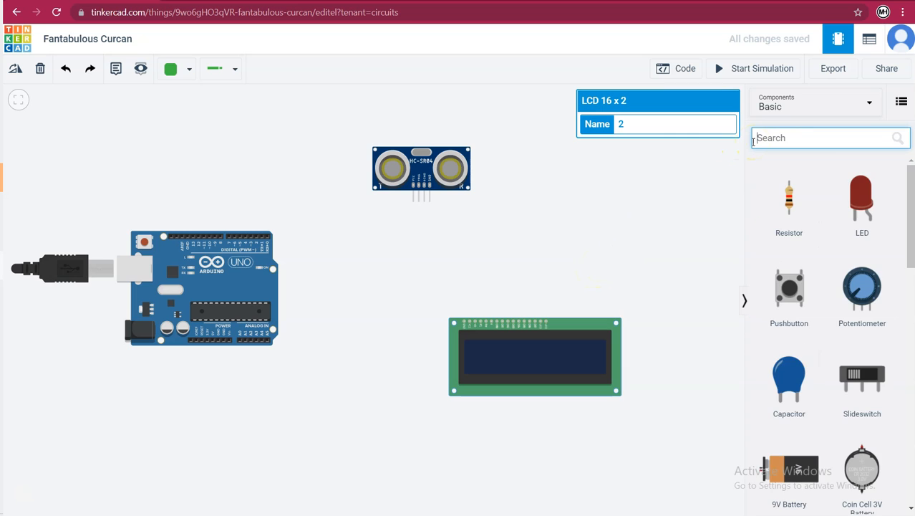
text(breav)
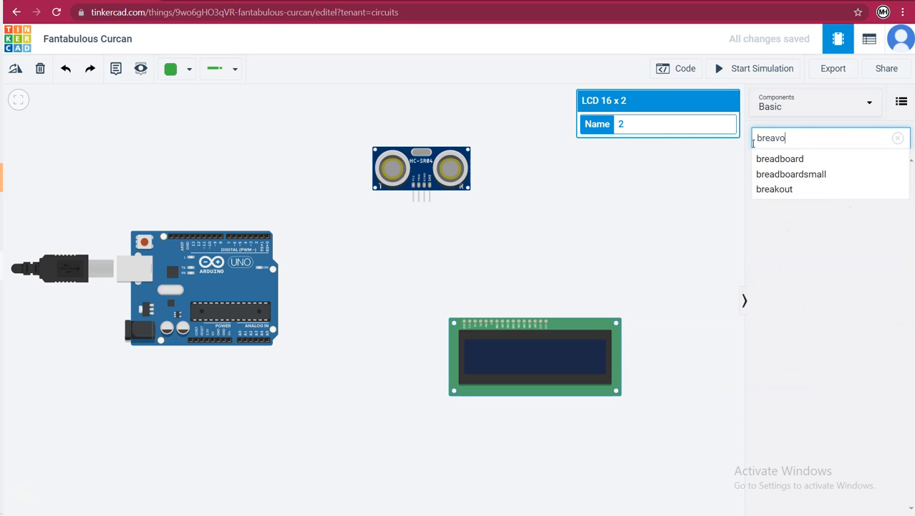
key(BackSpace)
text(board)
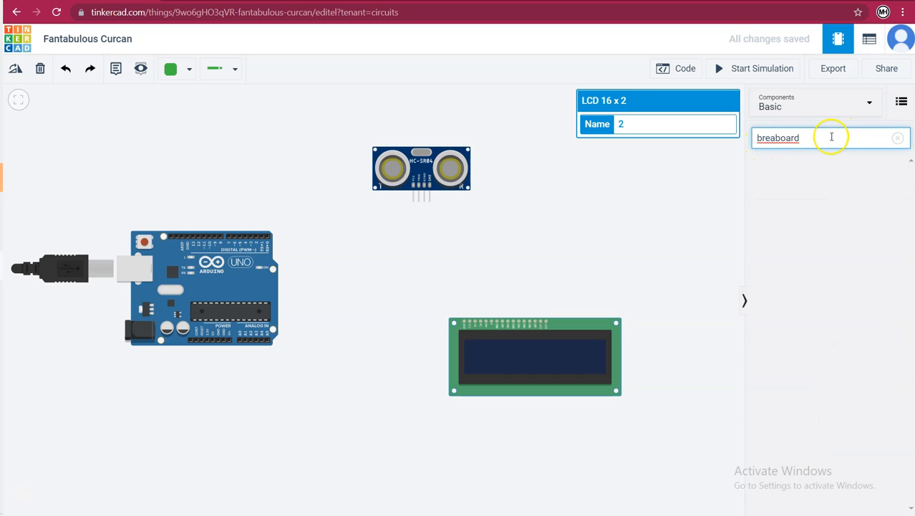
click(779, 141)
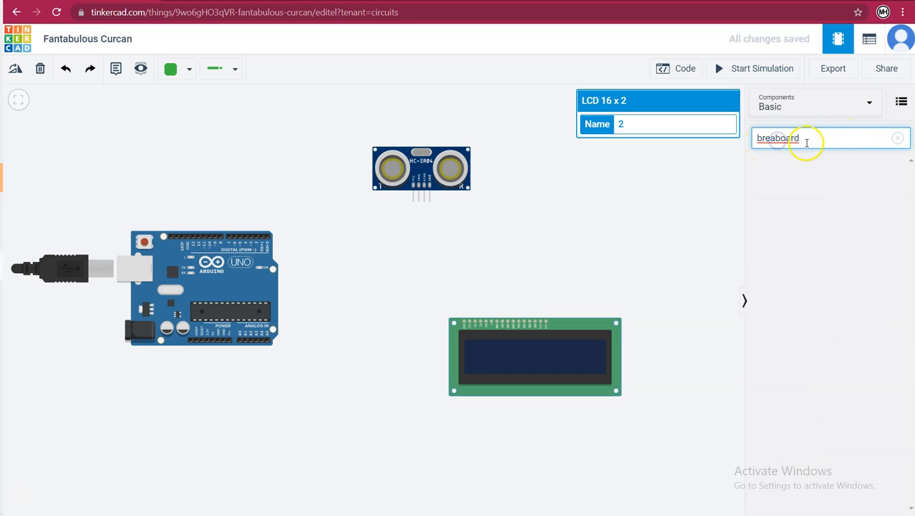
text(d)
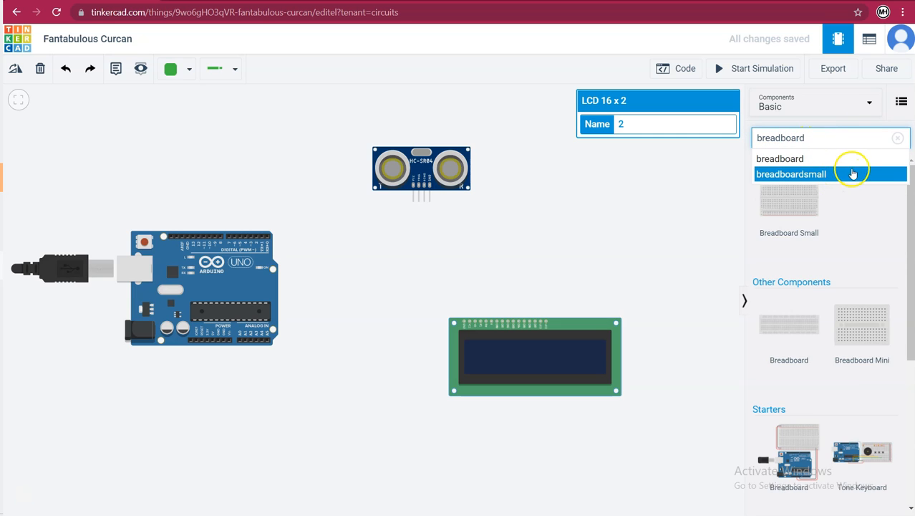
click(865, 333)
drag(863, 335, 607, 267)
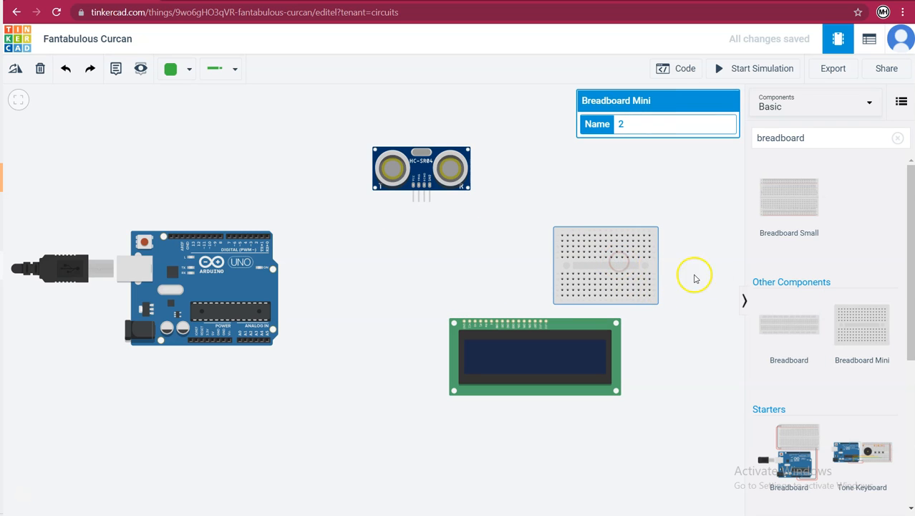
key(Delete)
Place a Breadboard Small between the Arduino and the sensor's lower area, and move the LCD so it lines up directly beneath the breadboard
drag(780, 203, 405, 294)
drag(516, 369, 470, 417)
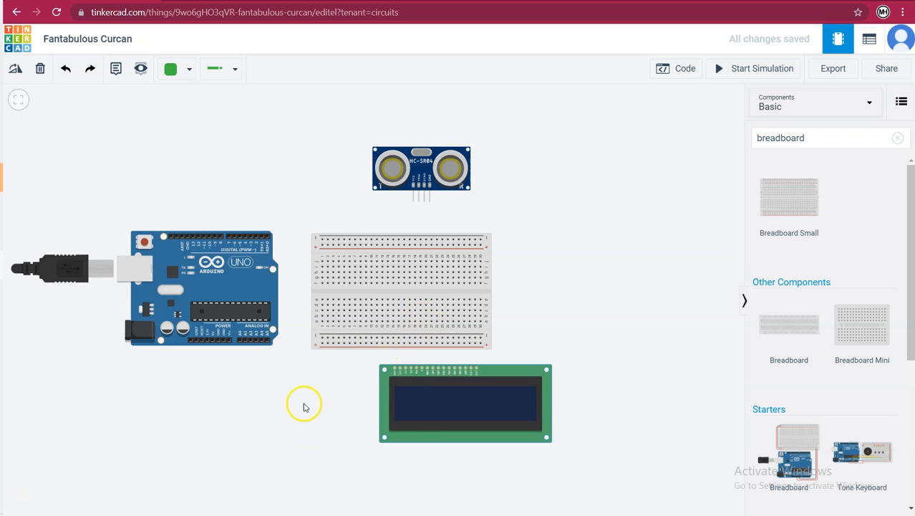
scroll(317, 395, up, 2)
scroll(319, 392, up, 2)
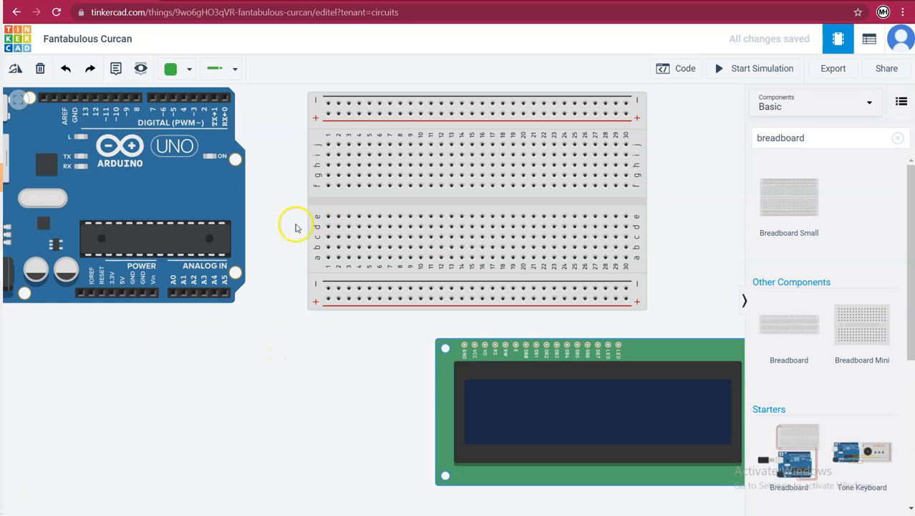
drag(564, 386, 446, 383)
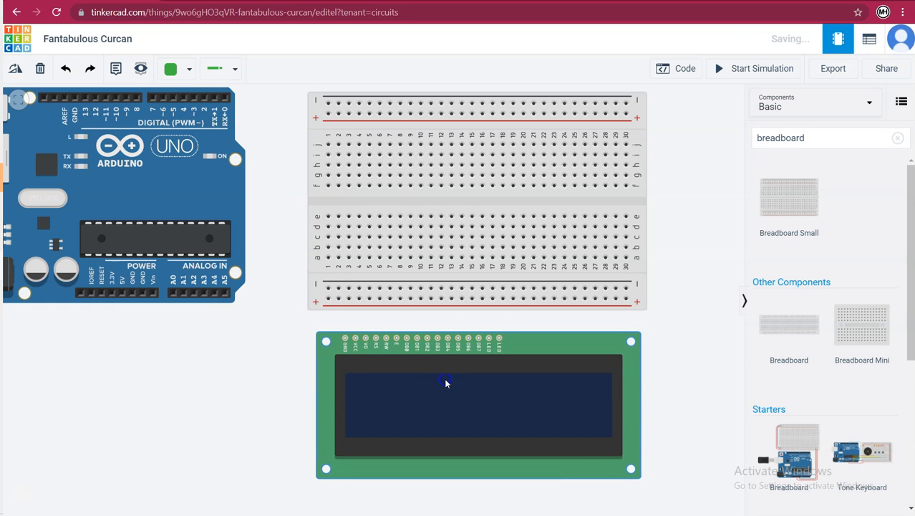
Wire the Arduino's GND pin next to Vin to column 2 of the breadboard's lower negative rail, routing the green wire with right-angle bends
click(143, 292)
click(142, 336)
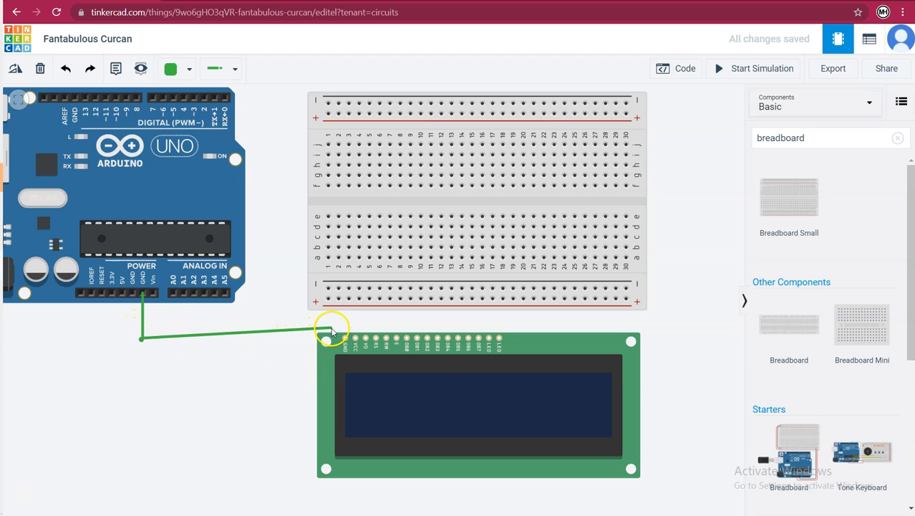
click(339, 342)
click(338, 288)
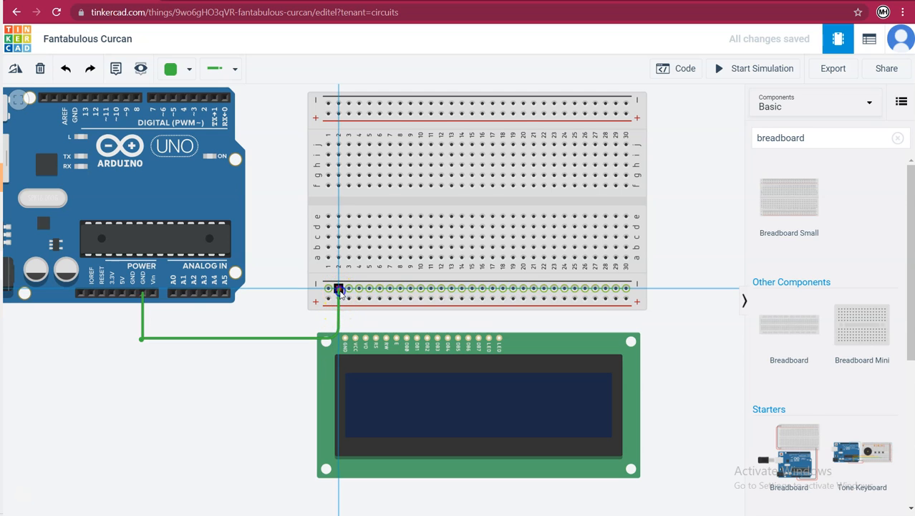
click(339, 288)
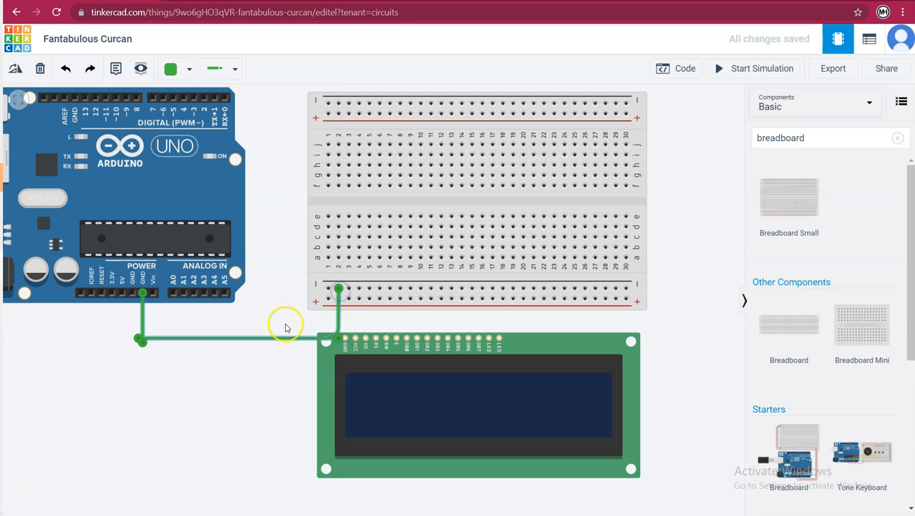
Wire the Arduino's 5V pin to column 1 of the breadboard's lower positive rail, routing the green wire with right-angle bends
click(122, 293)
click(123, 327)
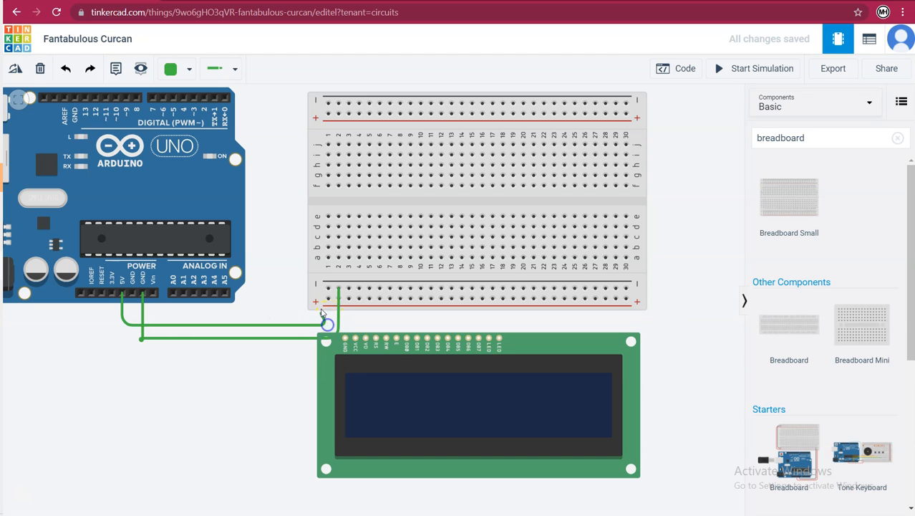
click(328, 298)
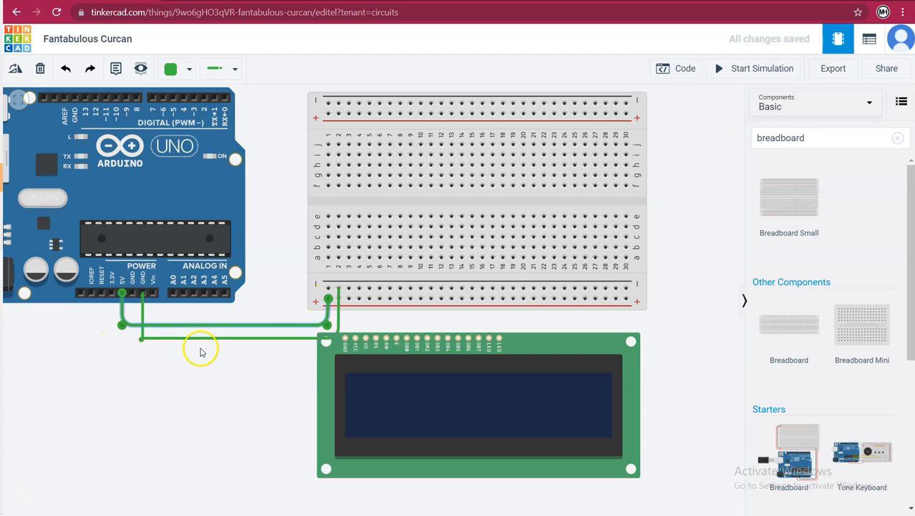
Change the color of the wire from the Arduino's GND pin to black
click(201, 341)
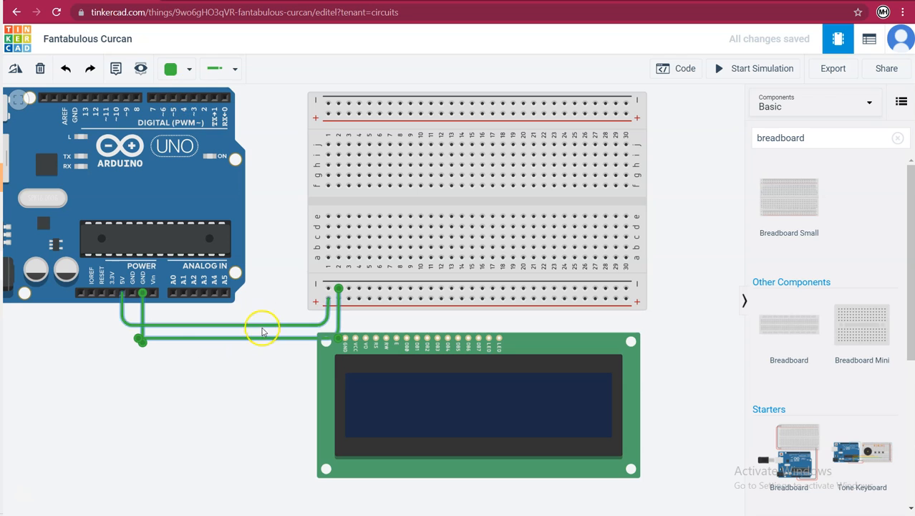
click(189, 68)
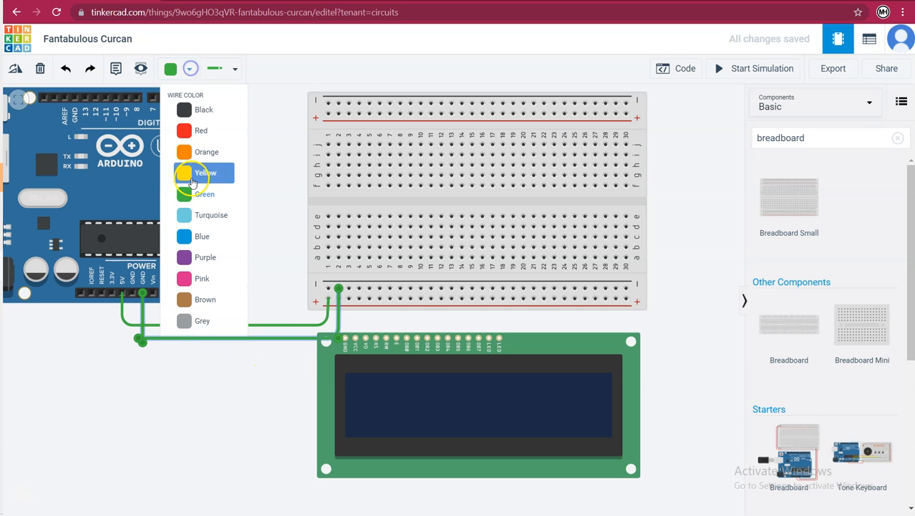
click(207, 113)
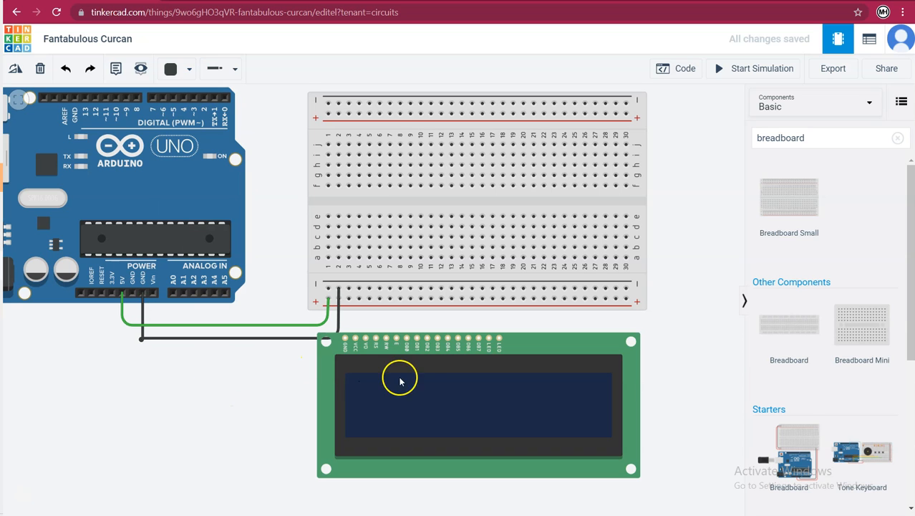
Move the LCD up onto the breadboard, lining its pins up with row f, starting at GND in column 9
drag(431, 349, 420, 377)
click(412, 411)
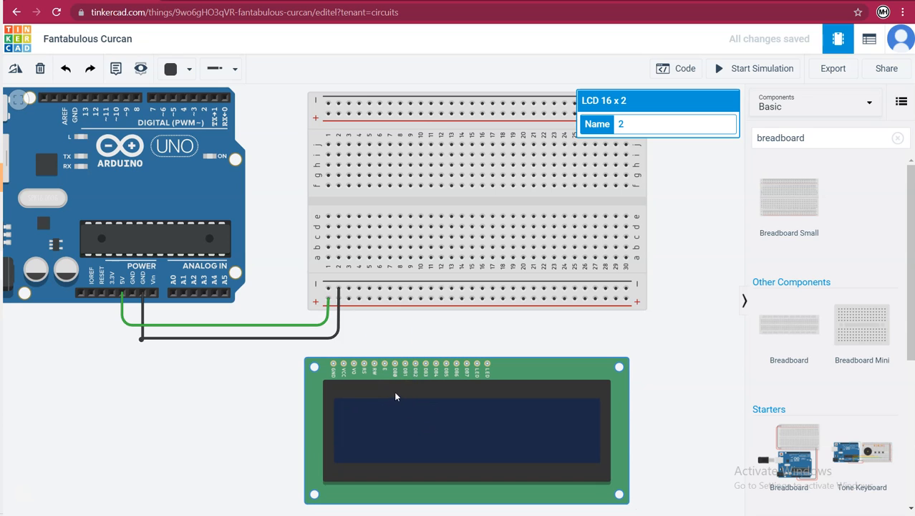
click(325, 290)
drag(479, 421, 529, 388)
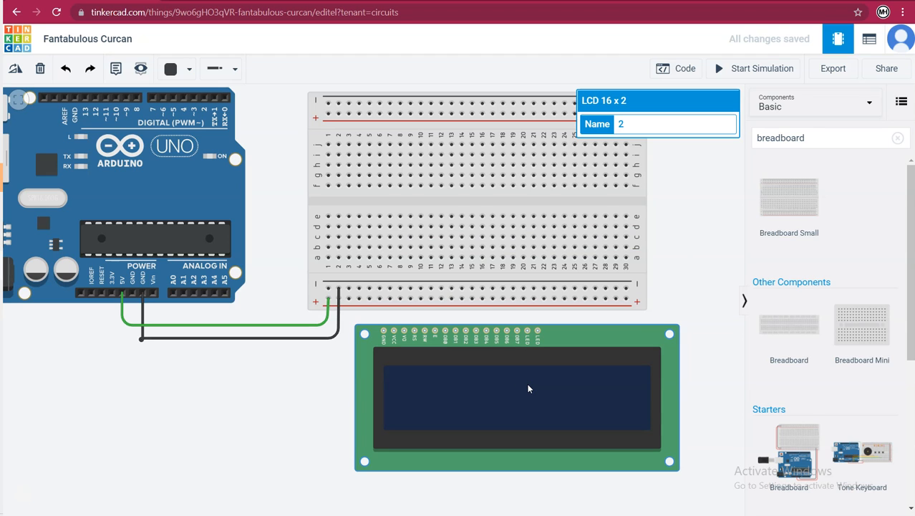
drag(528, 388, 591, 246)
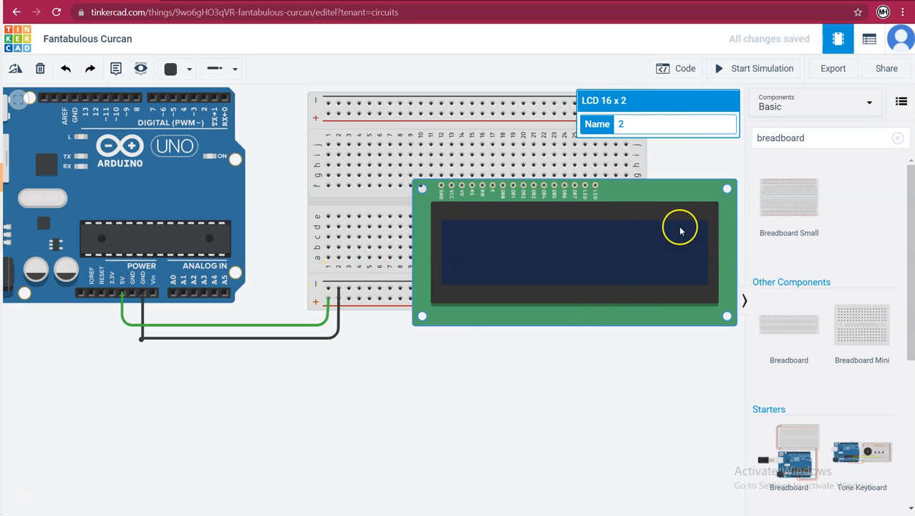
drag(670, 270, 653, 274)
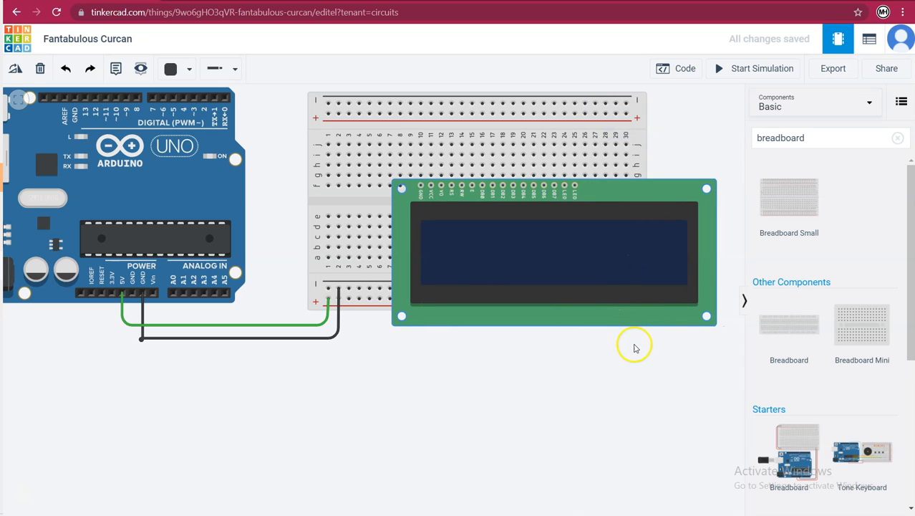
scroll(705, 133, down, 4)
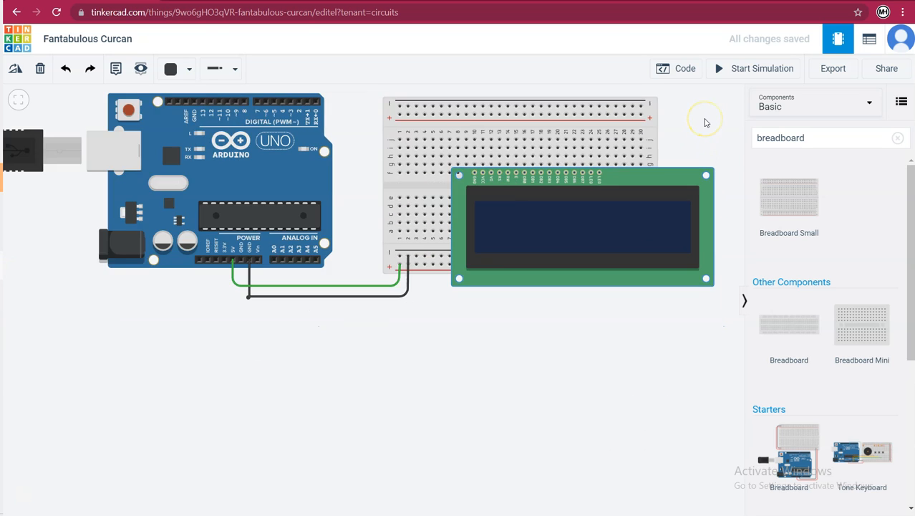
scroll(621, 93, up, 4)
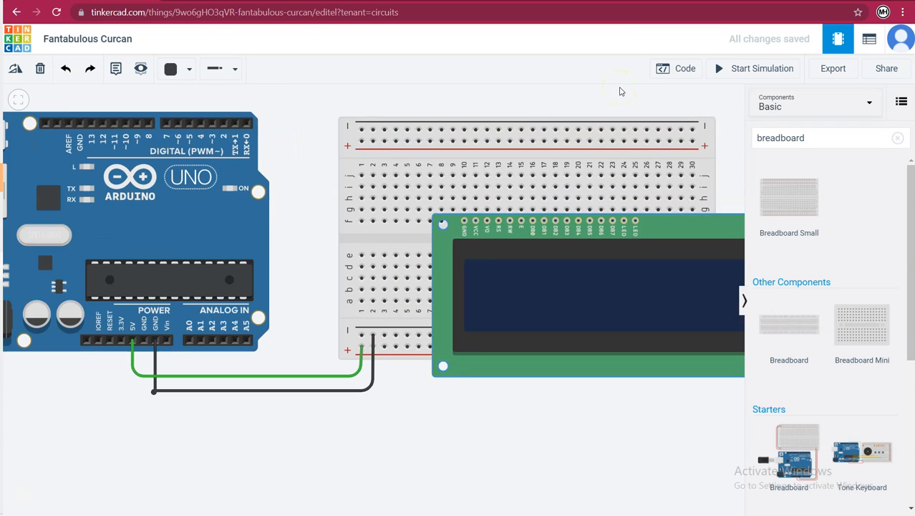
scroll(615, 88, down, 3)
drag(580, 92, 562, 157)
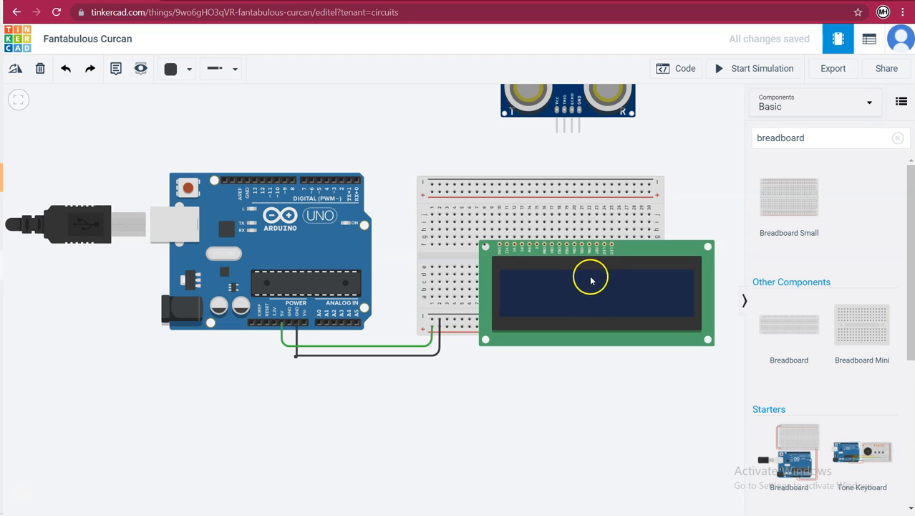
mouse_move(589, 298)
mouse_down()
mouse_move(590, 280)
mouse_move(585, 307)
mouse_move(578, 300)
mouse_up()
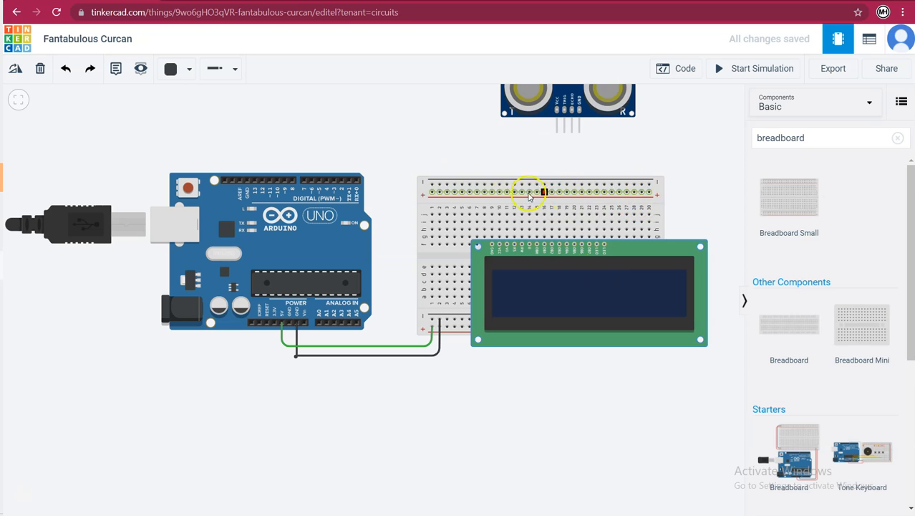
Move the LCD clear below the breadboard and join the lower and upper negative rails at column 30 with a black wire
drag(592, 313, 571, 440)
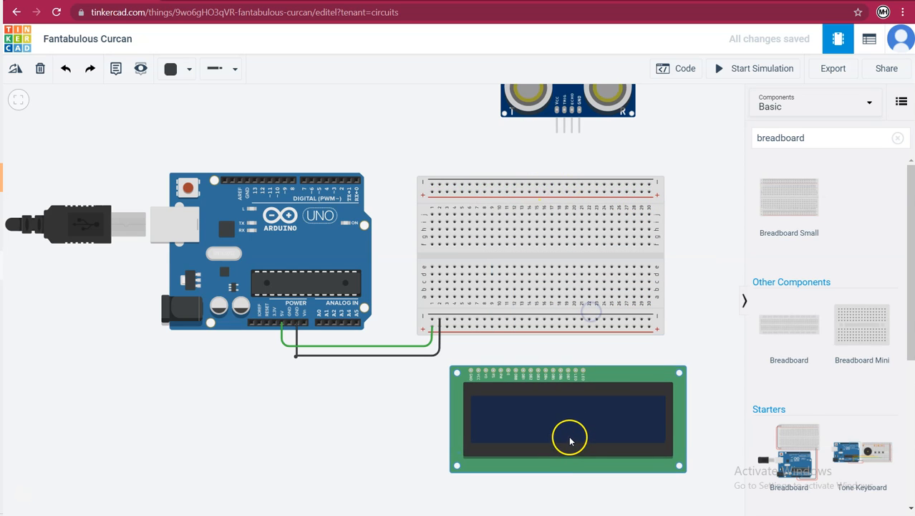
click(649, 319)
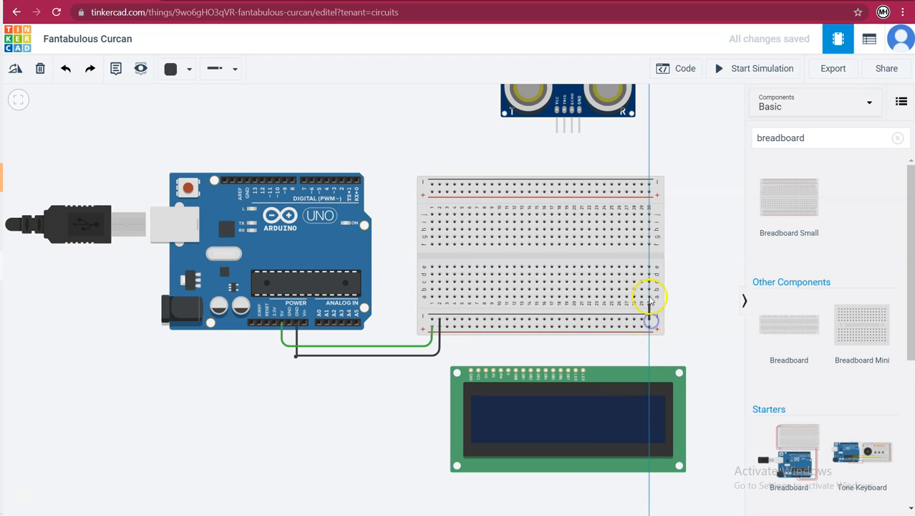
click(649, 185)
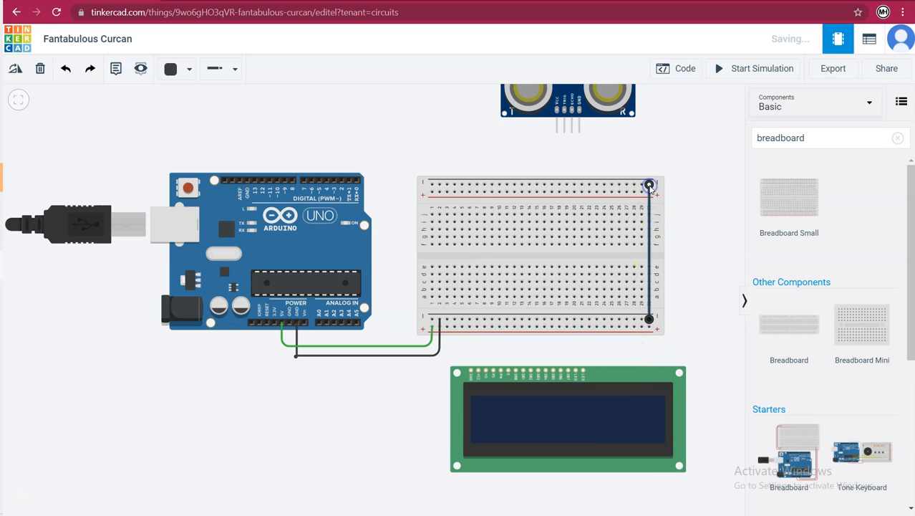
Join the lower and upper positive rails of the breadboard at column 29 with a wire and color it red
click(635, 327)
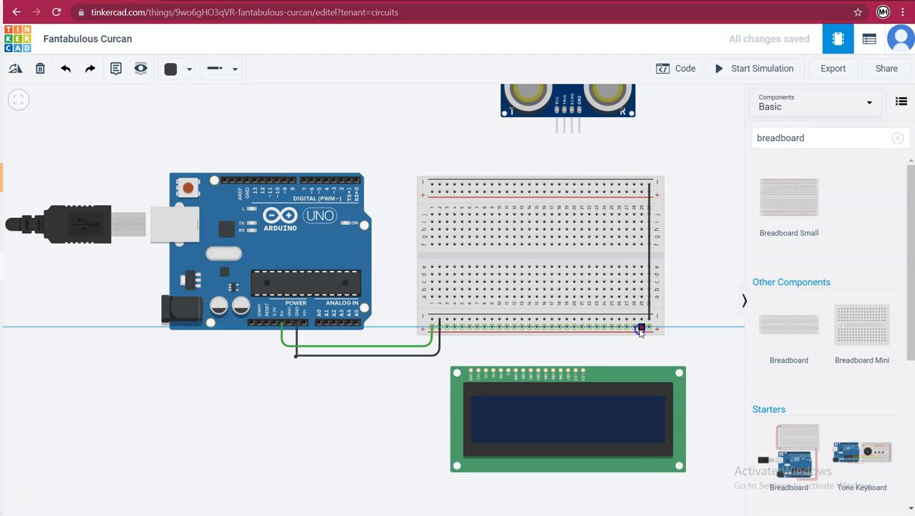
click(642, 191)
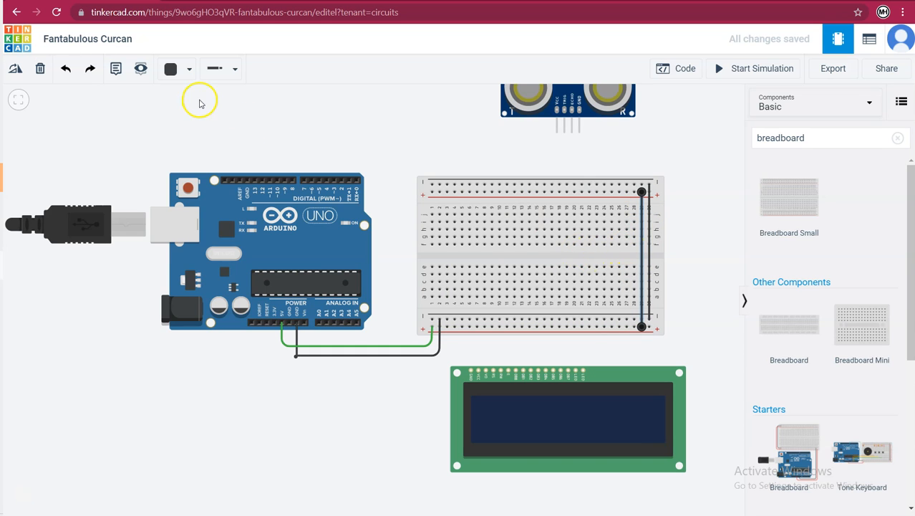
click(189, 68)
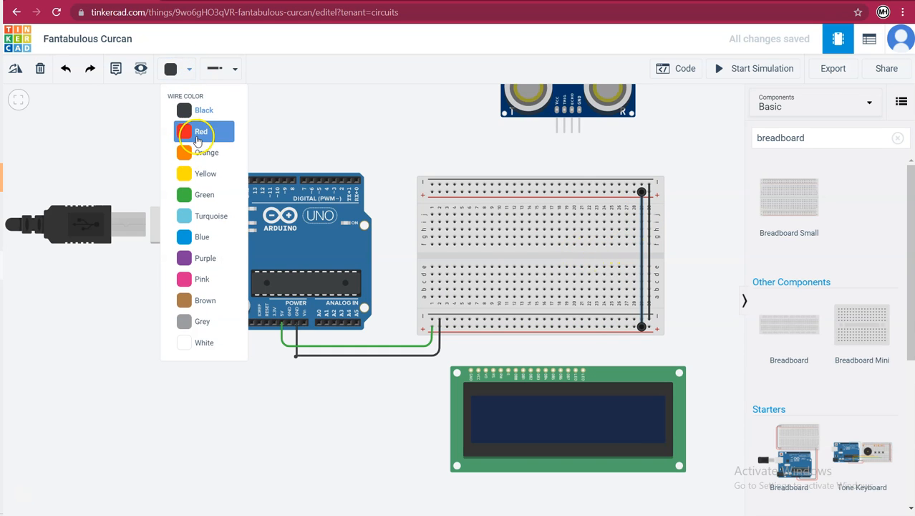
click(198, 136)
Seat the LCD's pins in row g of the breadboard, with GND in column 13 and the last LED pin in column 28
drag(573, 414, 579, 301)
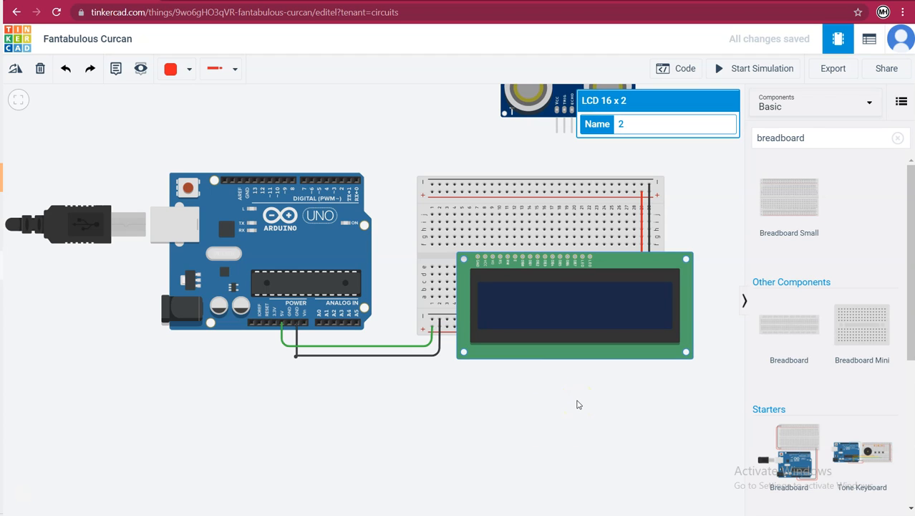
drag(618, 317, 663, 300)
scroll(663, 299, up, 4)
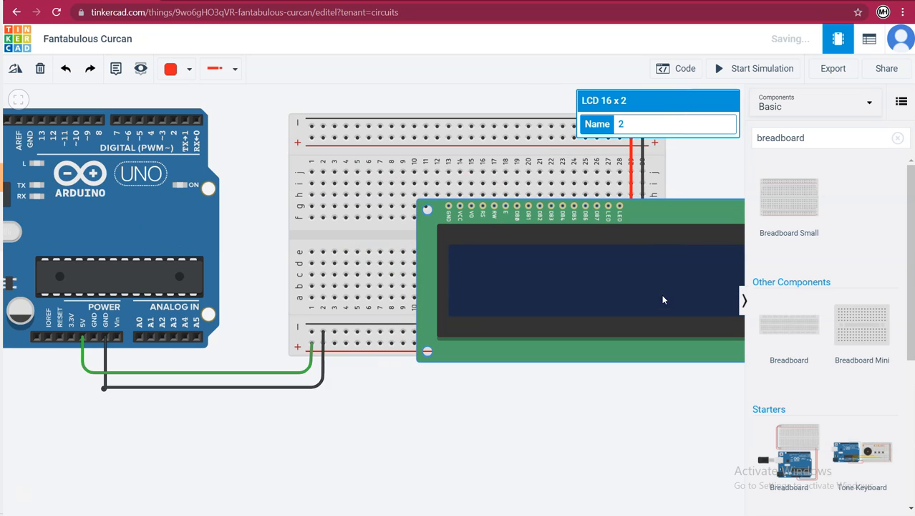
scroll(666, 272, up, 1)
scroll(667, 278, down, 3)
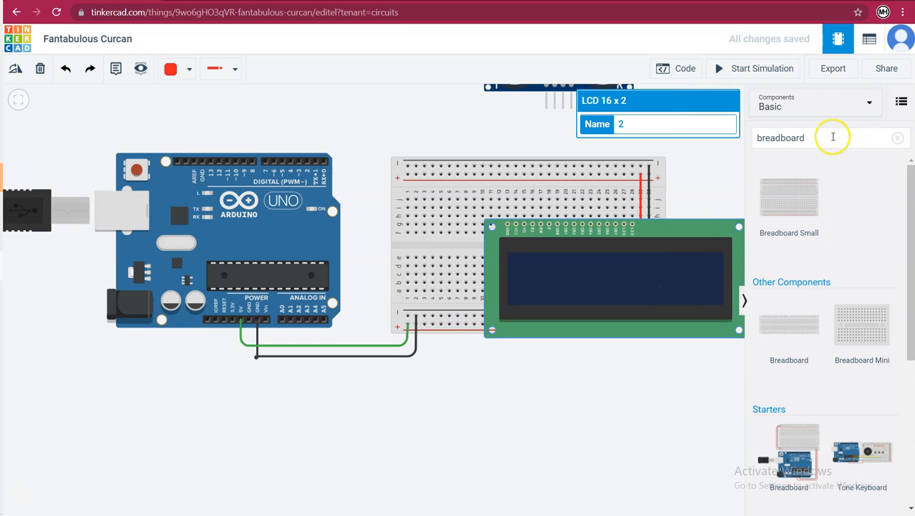
Search the component library for "resistor"
click(832, 135)
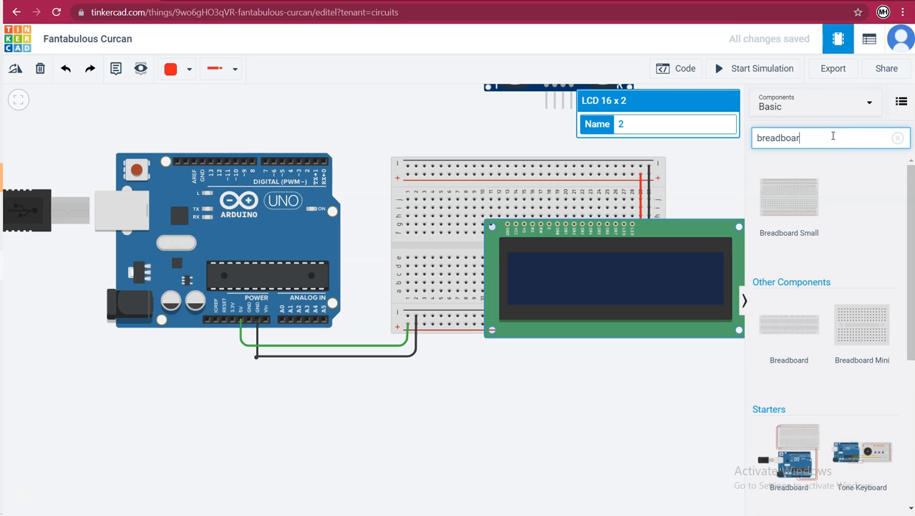
key(BackSpace)
key(BackSpace)
key(BackSpace)
key(BackSpace)
key(BackSpace)
key(BackSpace)
key(BackSpace)
key(BackSpace)
key(BackSpace)
text(resistor)
Place a vertical resistor between the breadboard's upper positive rail and column 27, above the LCD's first LED pin
drag(810, 216, 625, 198)
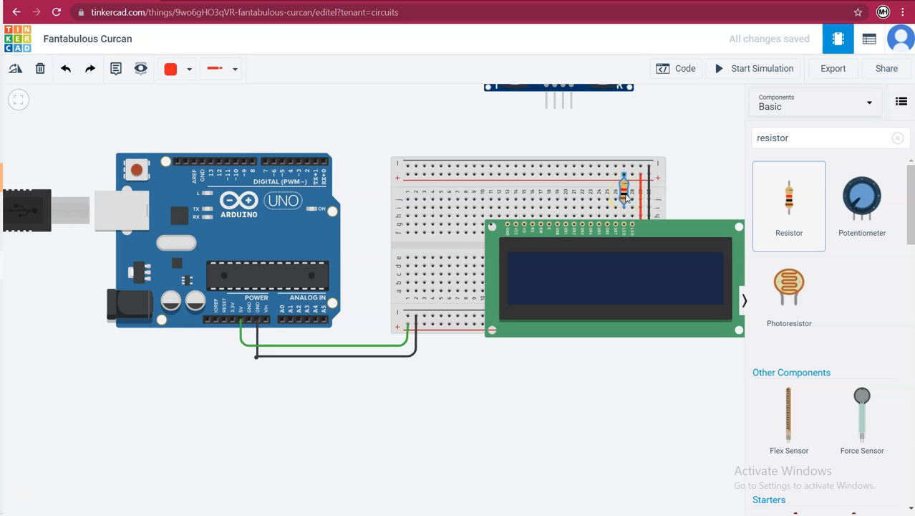
drag(625, 198, 625, 195)
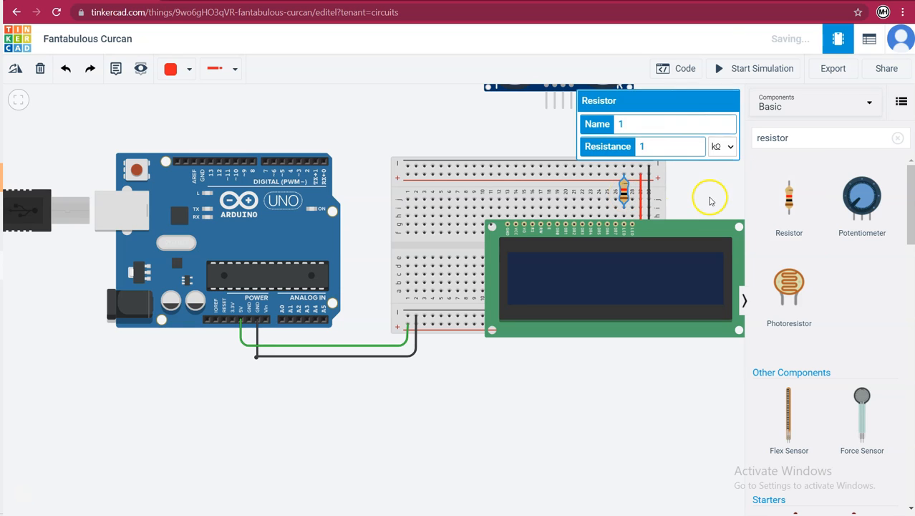
click(724, 192)
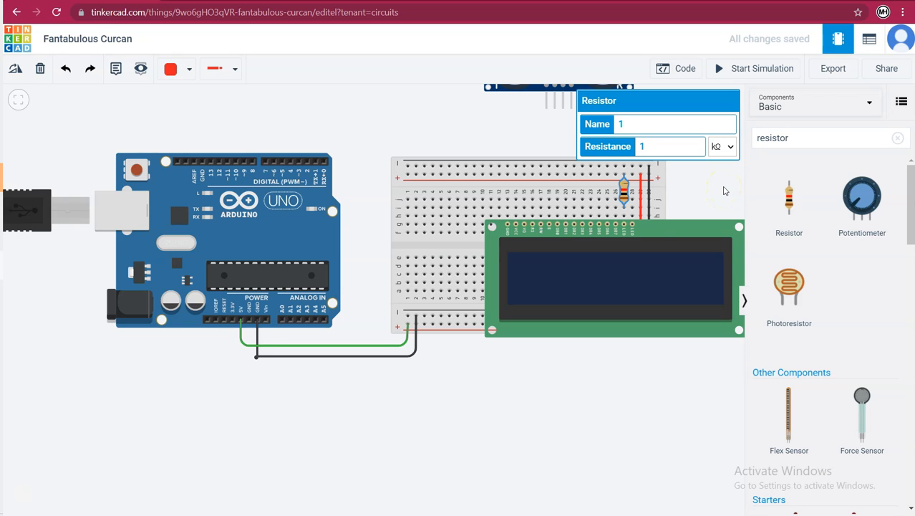
click(637, 230)
scroll(637, 233, up, 3)
scroll(638, 233, down, 4)
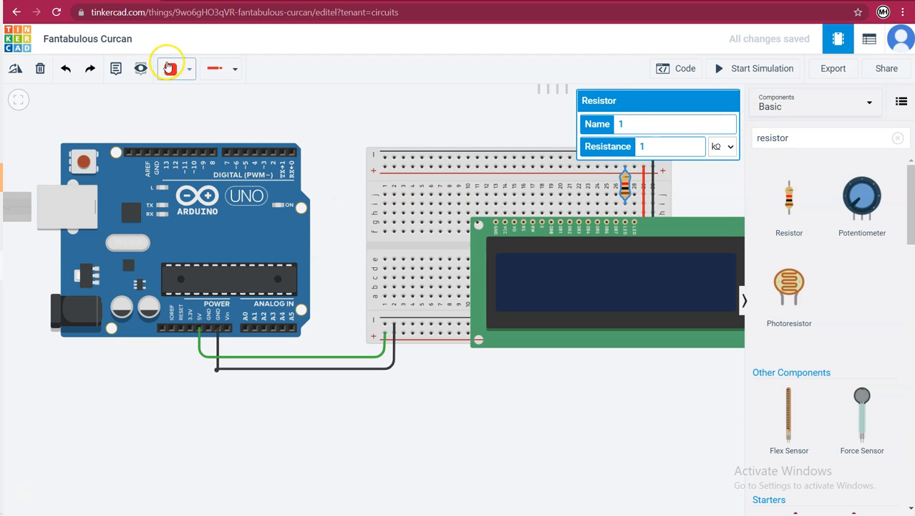
Wire column 28, row i, above the LCD's last LED pin, to the upper negative rail and color the wire black
click(634, 207)
click(634, 158)
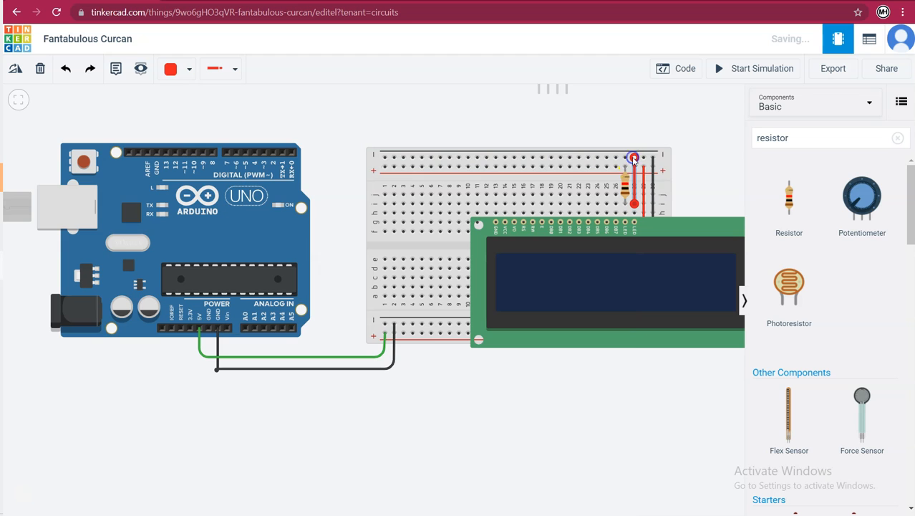
click(189, 71)
click(186, 109)
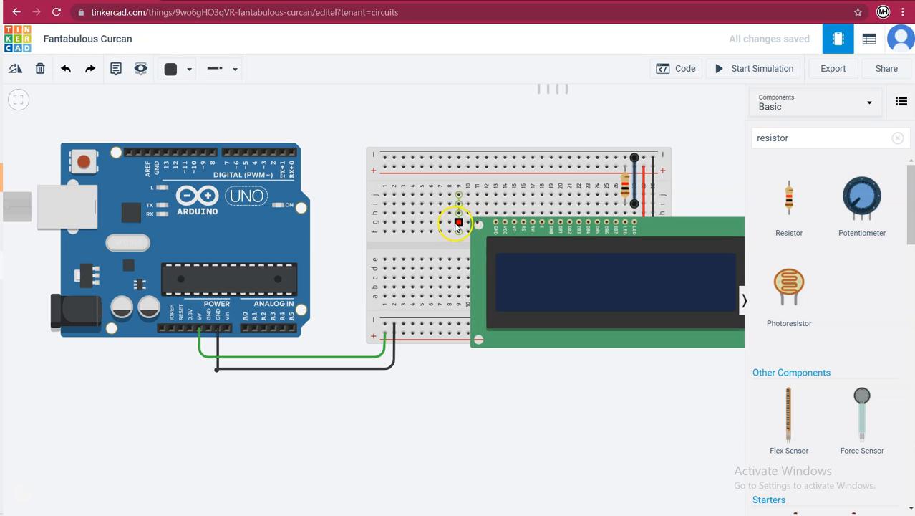
Wire column 26, row j, above the LCD's DB7 pin, to Arduino digital pin 8, routing the black wire over the breadboard with right-angle bends
scroll(621, 220, up, 2)
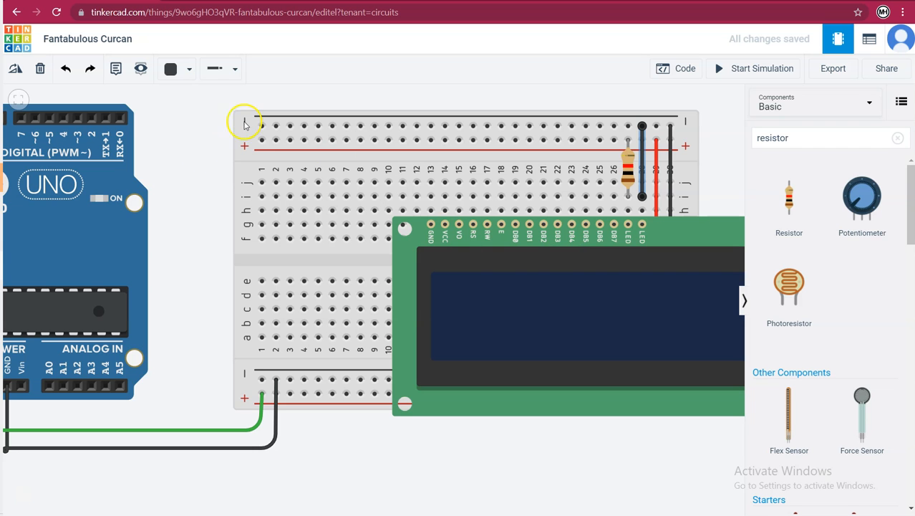
scroll(374, 213, up, 3)
scroll(375, 214, down, 4)
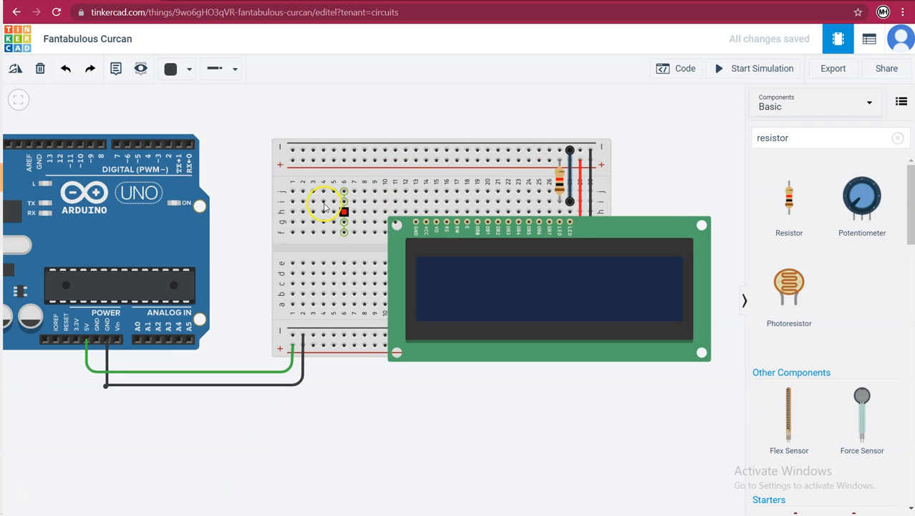
click(549, 192)
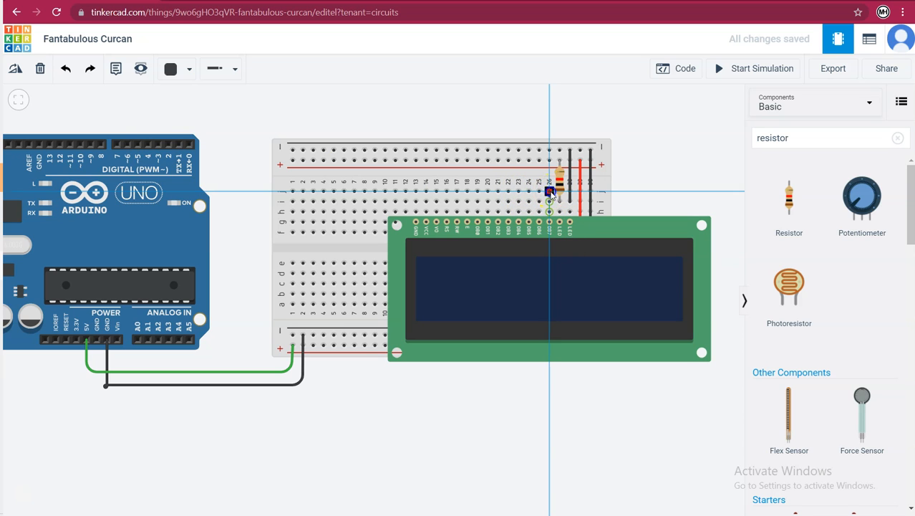
click(549, 128)
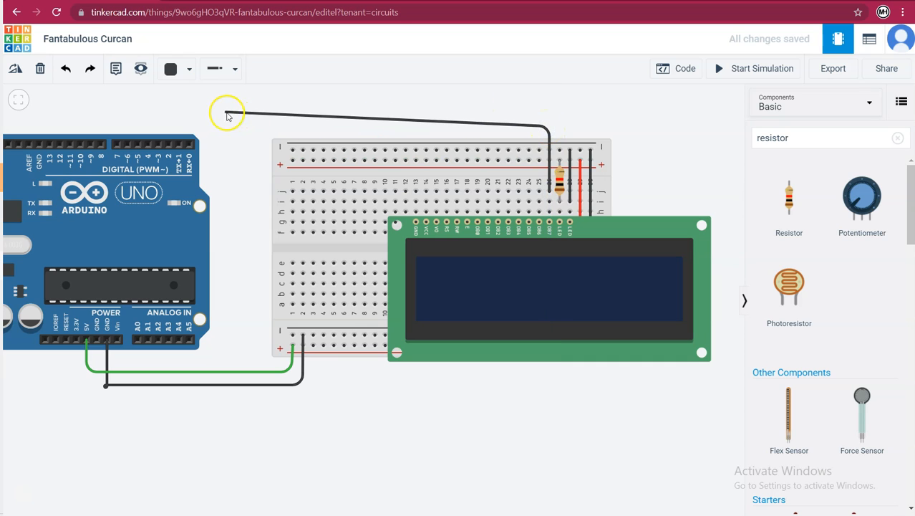
click(103, 127)
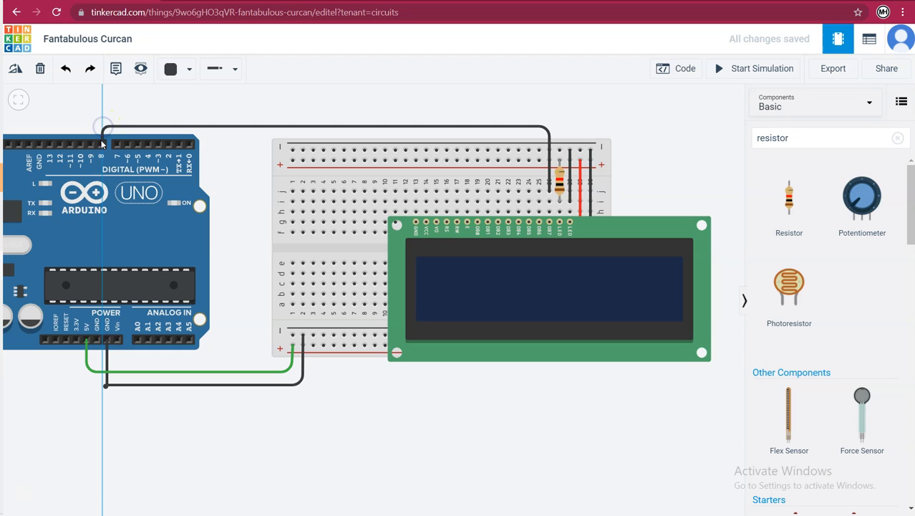
click(102, 145)
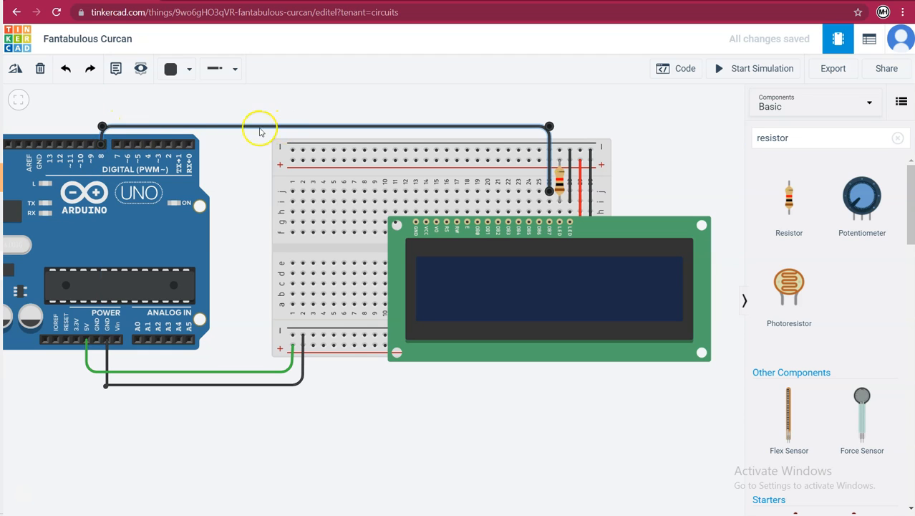
Color the wire between the LCD's DB7 column and Arduino digital pin 8 turquoise
click(187, 71)
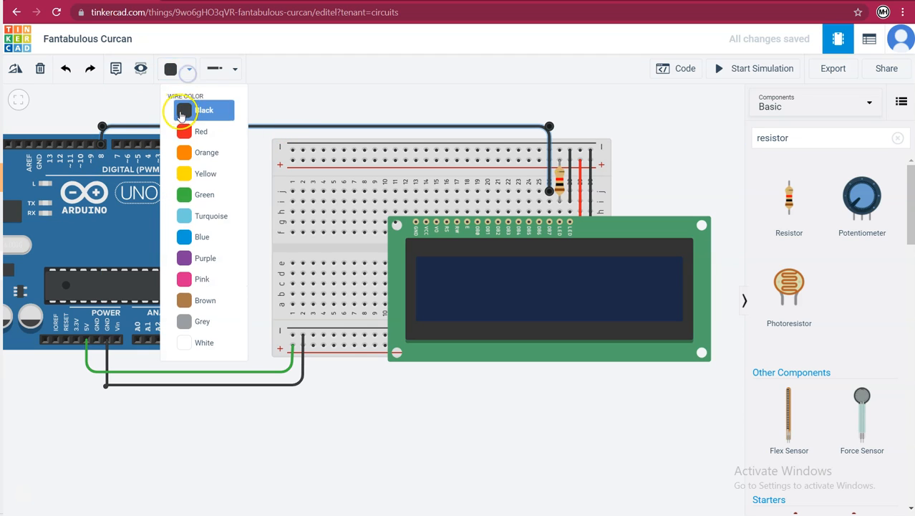
click(204, 215)
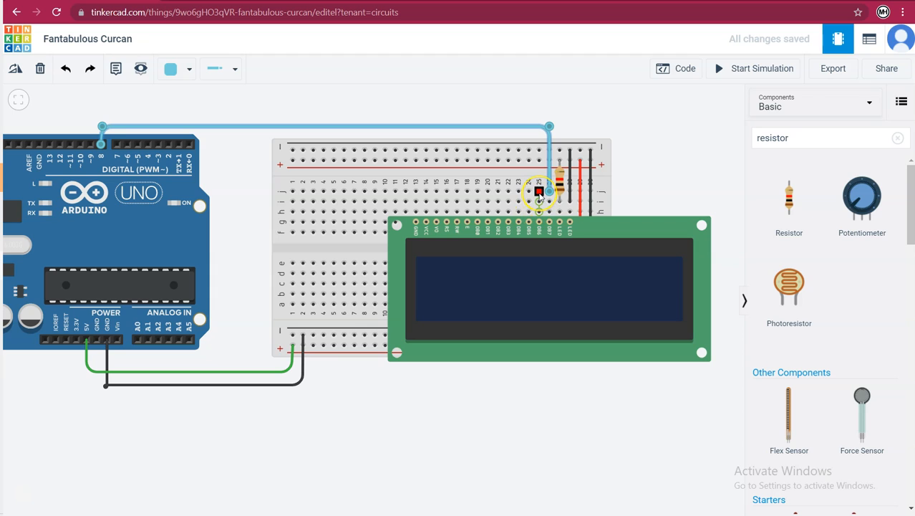
Wire column 25, row j, above the LCD's DB6 pin, to Arduino digital pin 9 with right-angle bends and color the wire yellow
drag(538, 192, 540, 136)
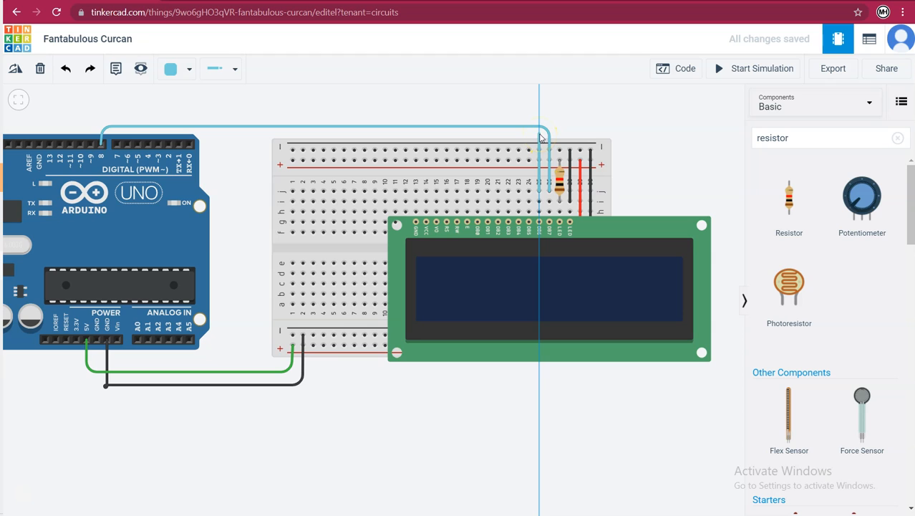
click(537, 98)
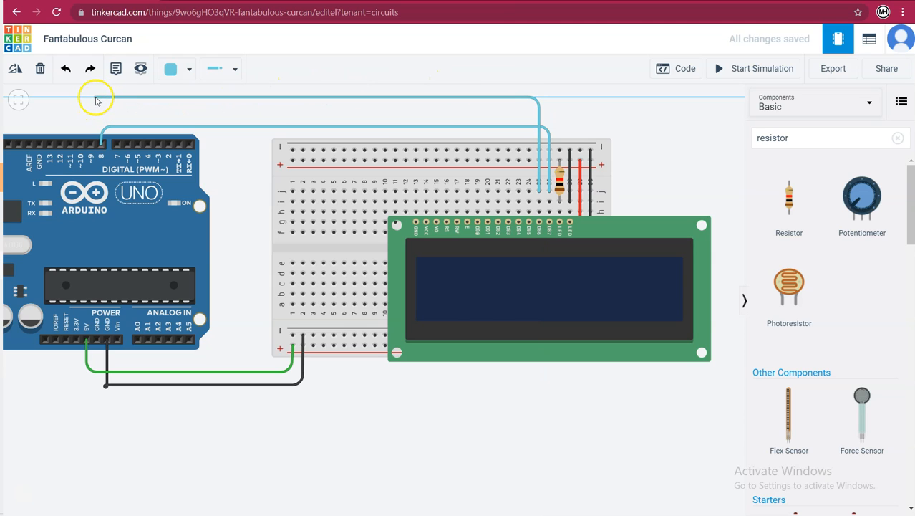
click(93, 98)
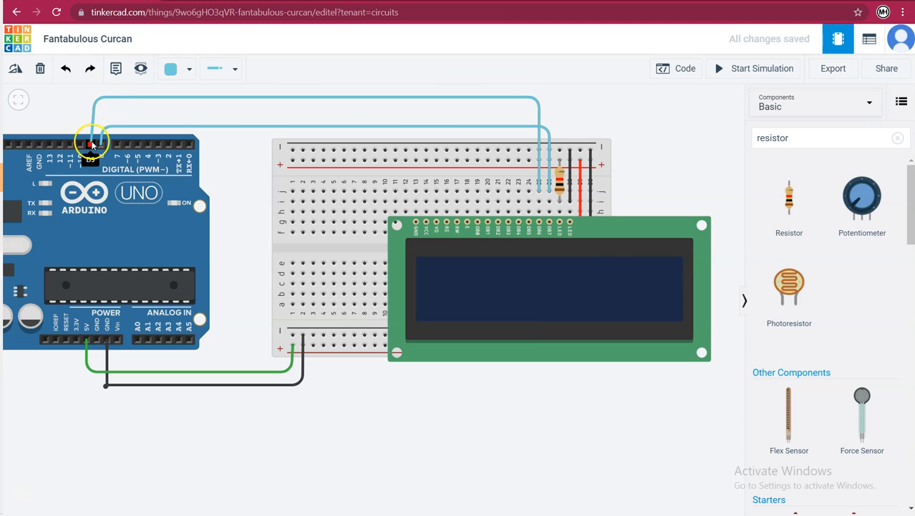
click(91, 145)
drag(95, 98, 91, 98)
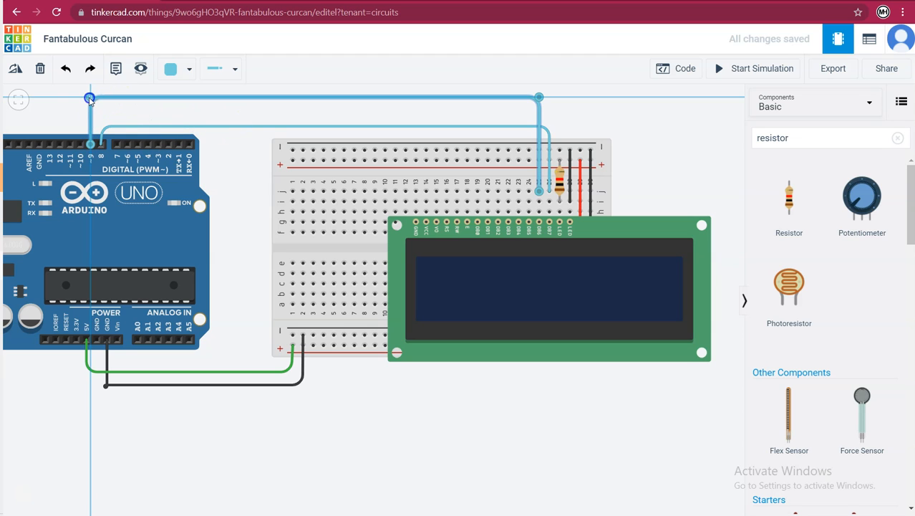
click(190, 71)
click(195, 176)
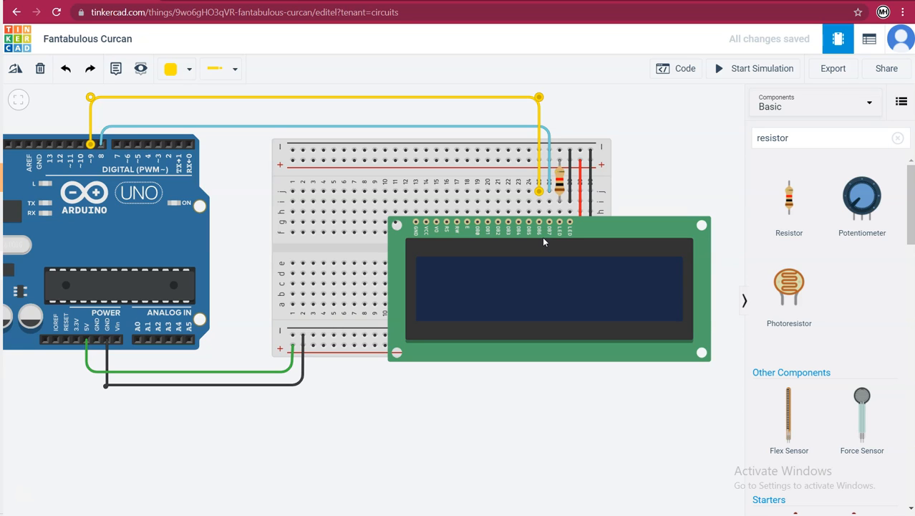
Wire column 24, row j, above the LCD's DB5 pin, to Arduino digital pin 10 with right-angle bends and color the wire orange
click(534, 245)
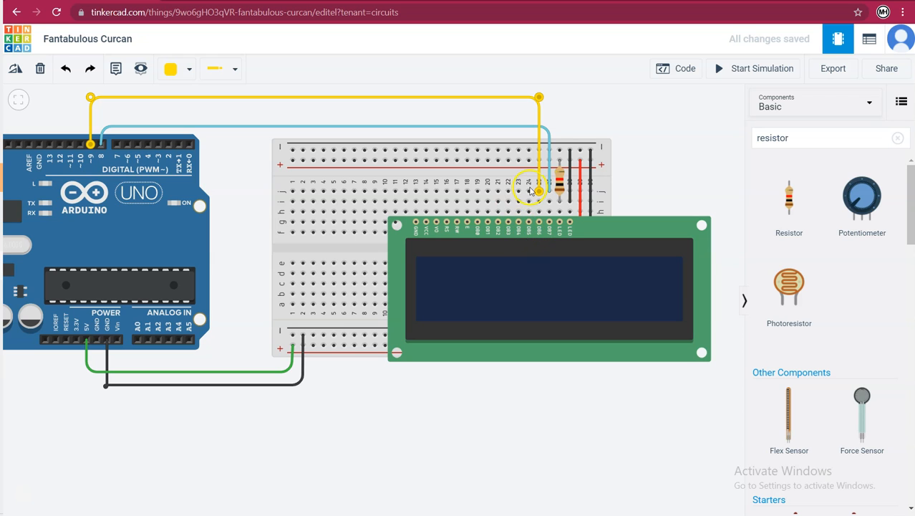
click(531, 222)
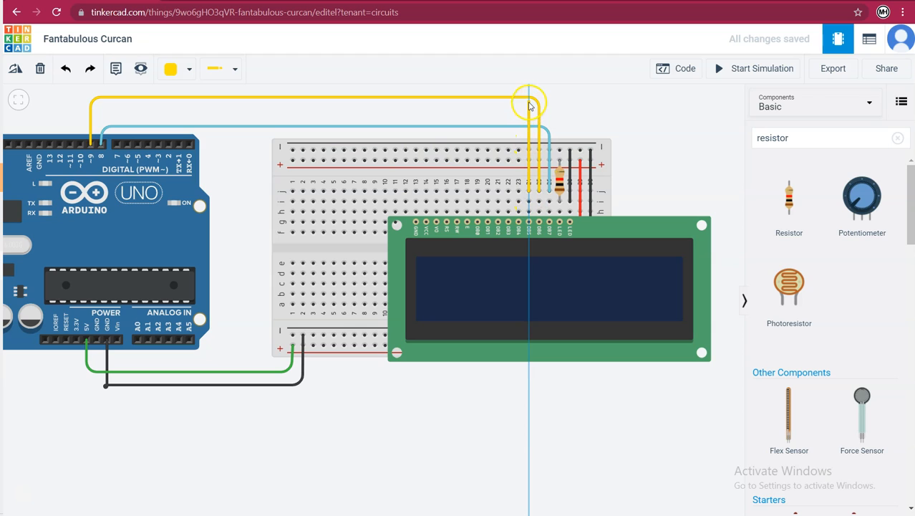
click(529, 103)
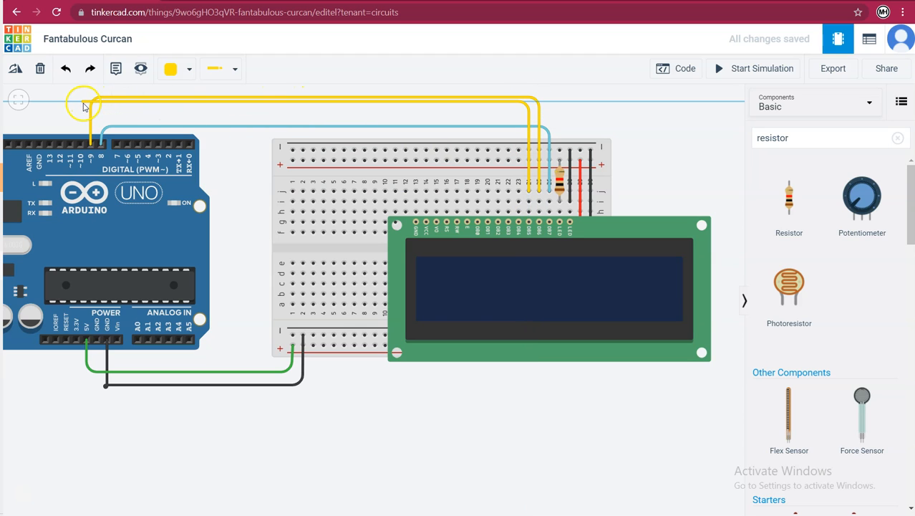
click(81, 104)
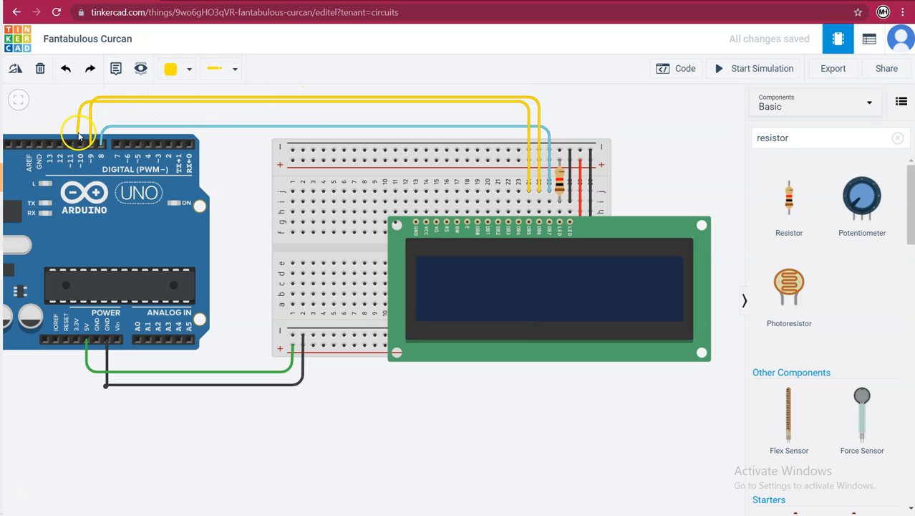
click(80, 144)
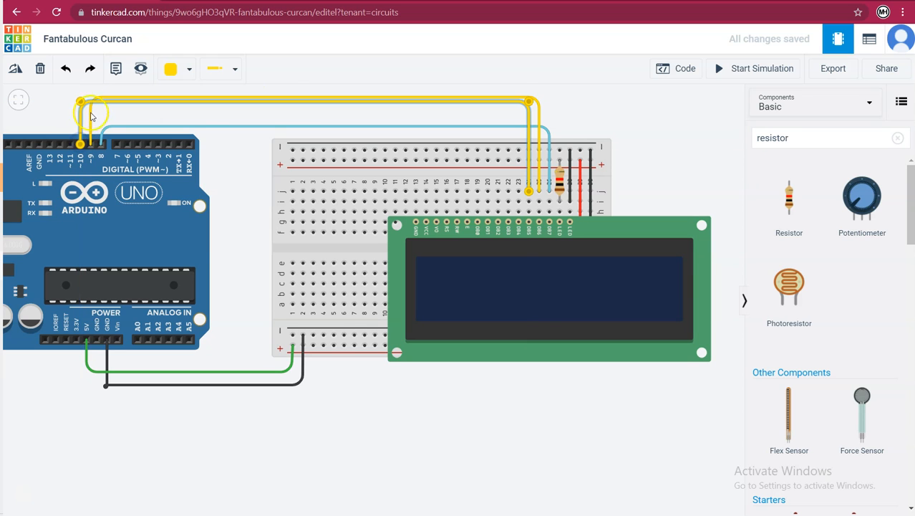
click(173, 72)
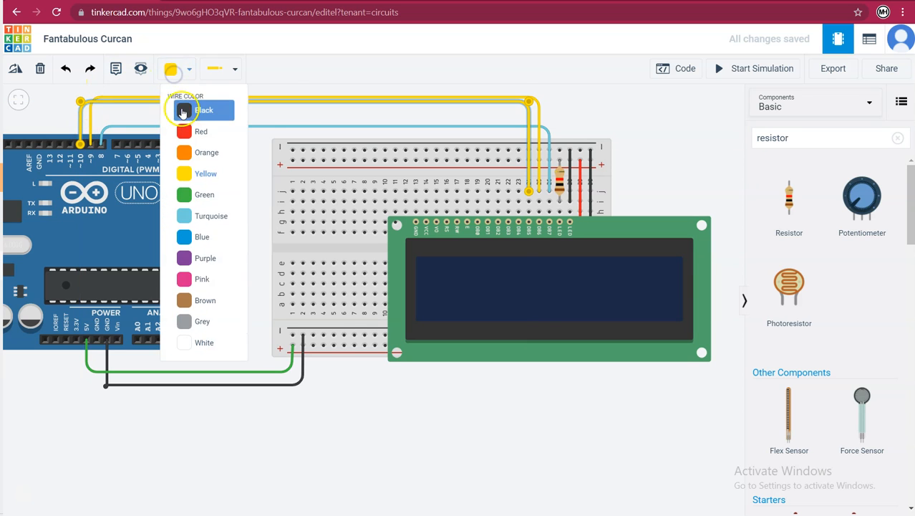
click(198, 149)
click(608, 117)
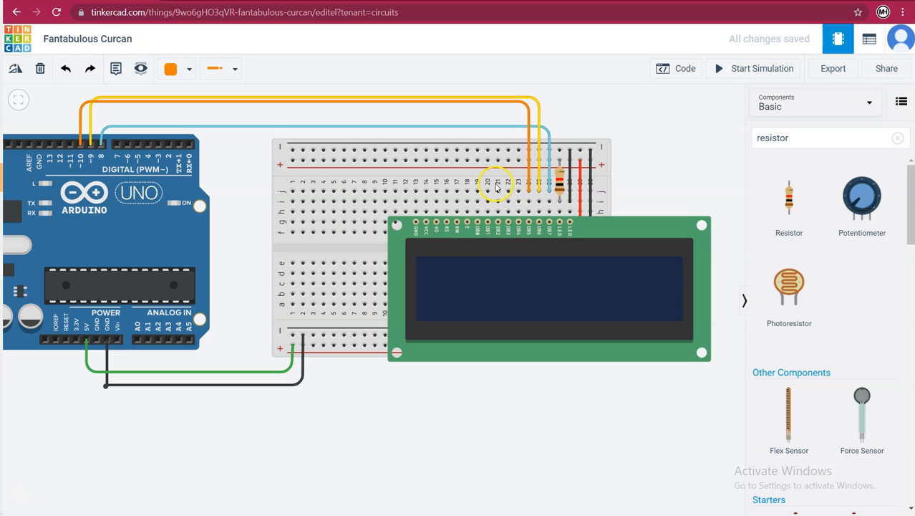
Wire column 23, row j, above the LCD's DB4 pin, to Arduino digital pin 11, routing it below the DB5 wire
click(519, 192)
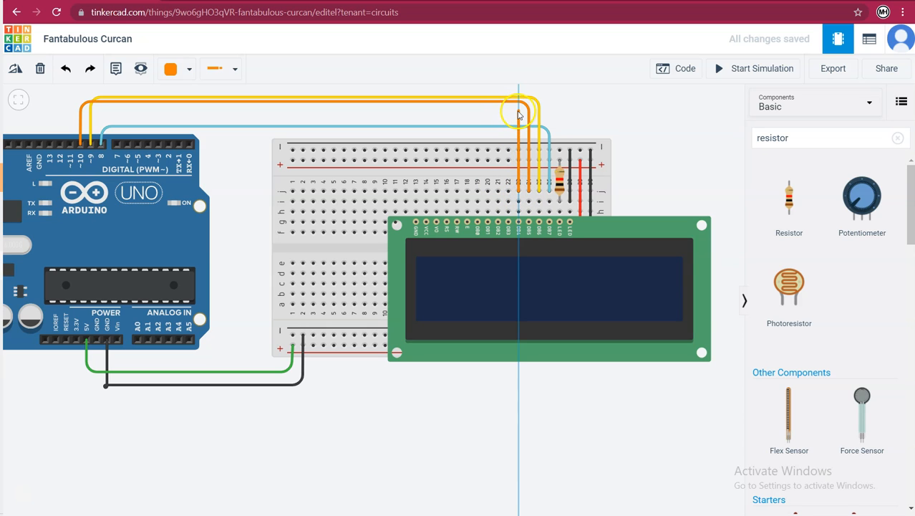
click(519, 112)
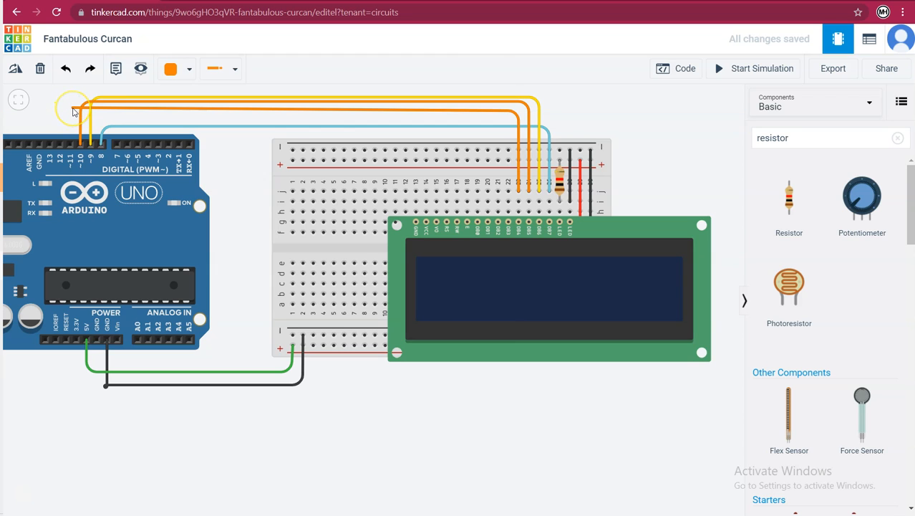
click(73, 109)
click(70, 144)
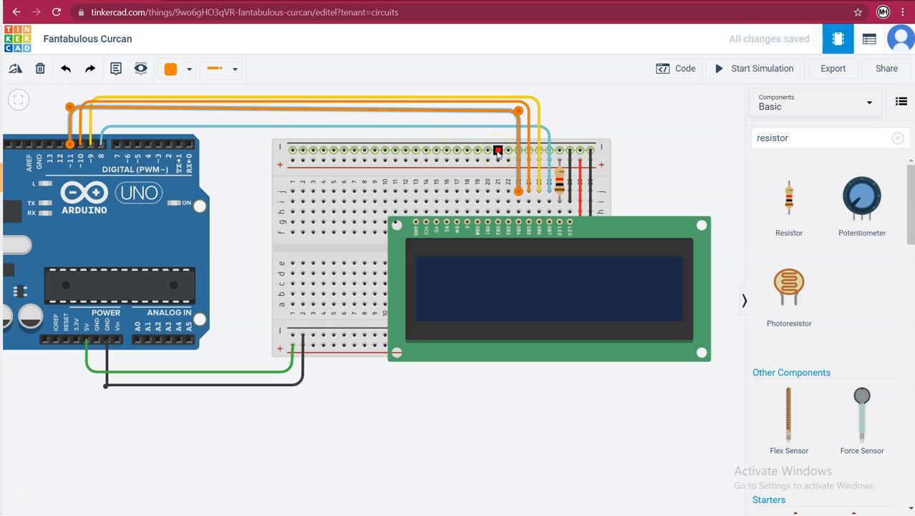
Wire column 18, row j, above the LCD's E pin, to Arduino digital pin 12 with right-angle bends and color the wire green
click(569, 236)
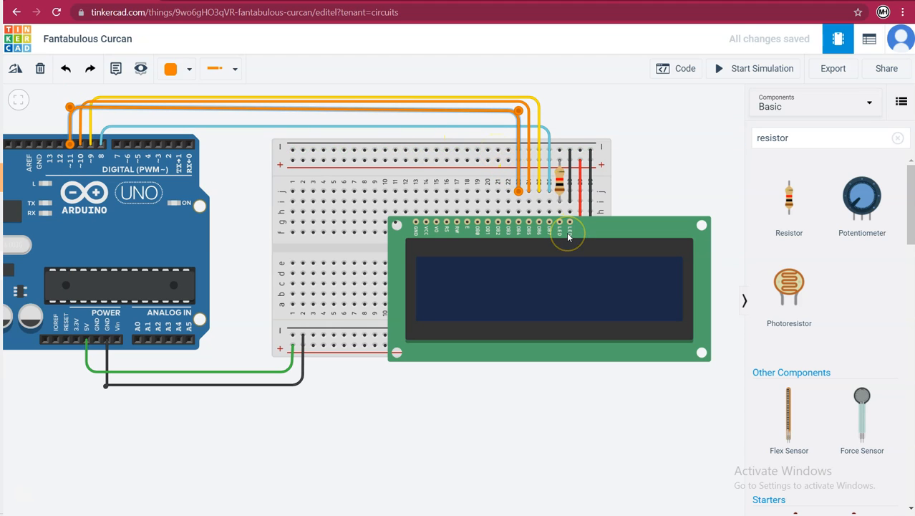
click(488, 229)
click(466, 224)
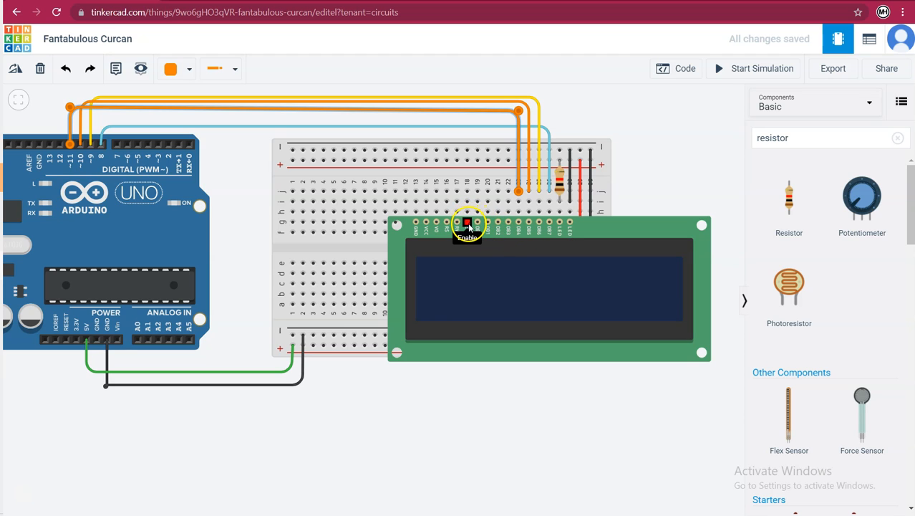
drag(467, 227, 44, 119)
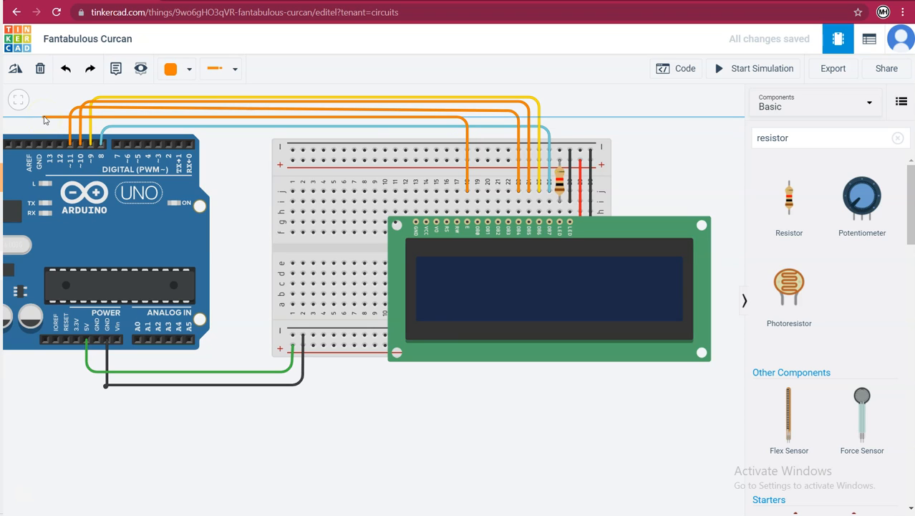
drag(44, 119, 59, 118)
click(59, 118)
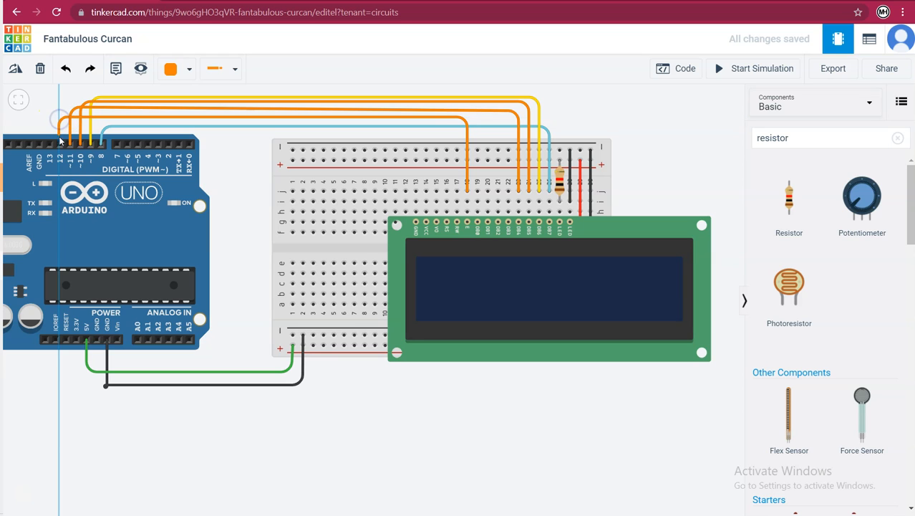
click(59, 143)
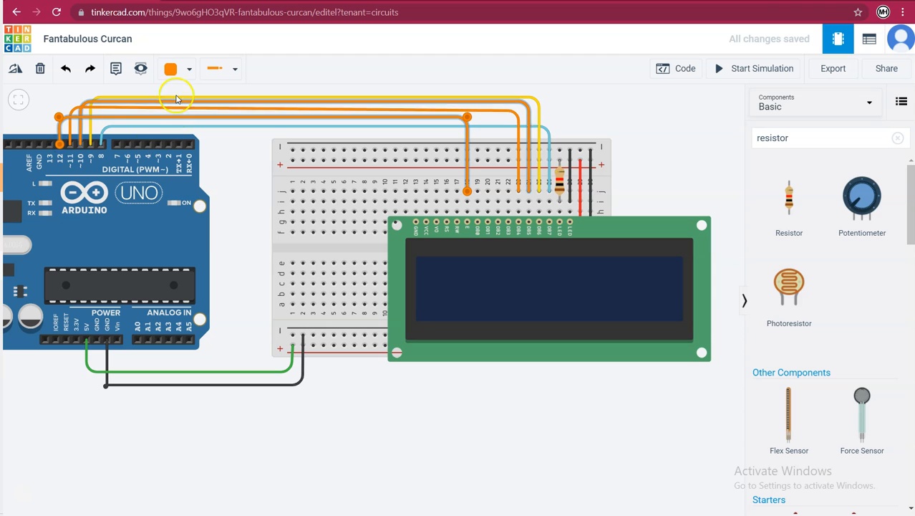
click(188, 69)
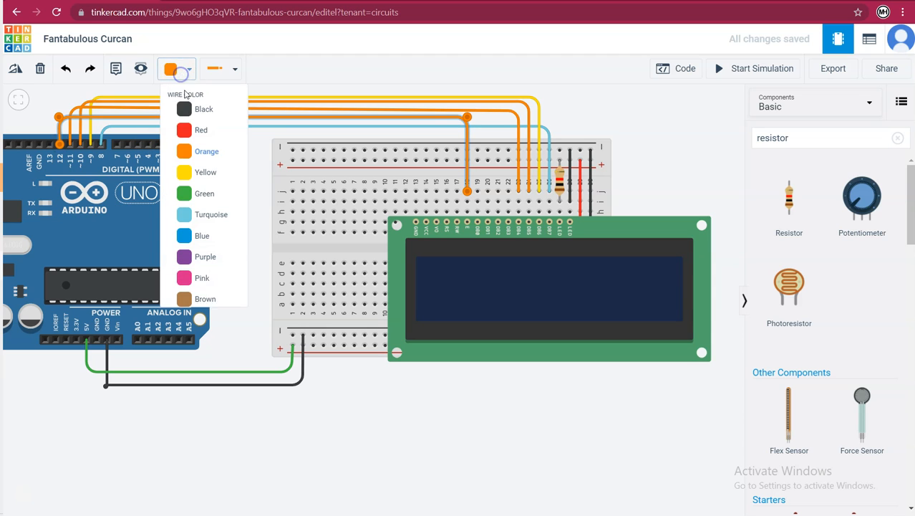
click(212, 192)
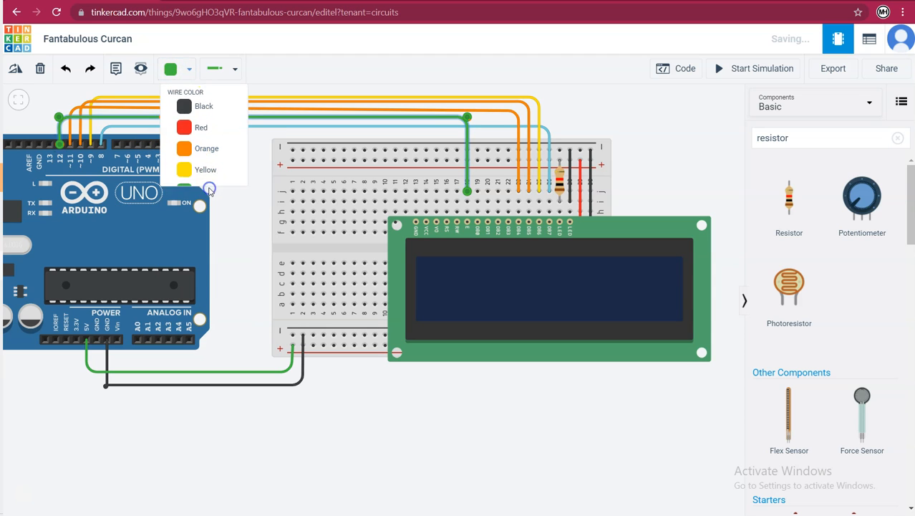
Recolor the wire between the LCD's DB4 column and Arduino digital pin 11 blue, trying turquoise first
click(271, 110)
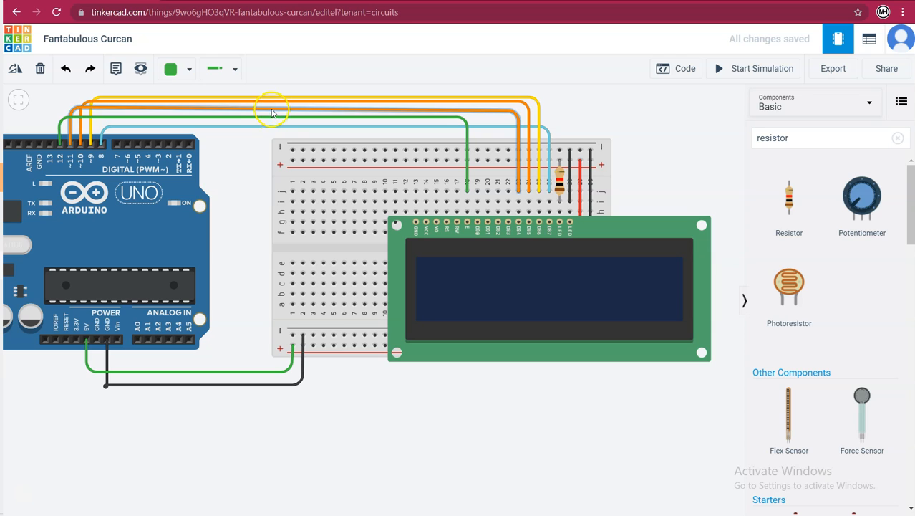
click(179, 68)
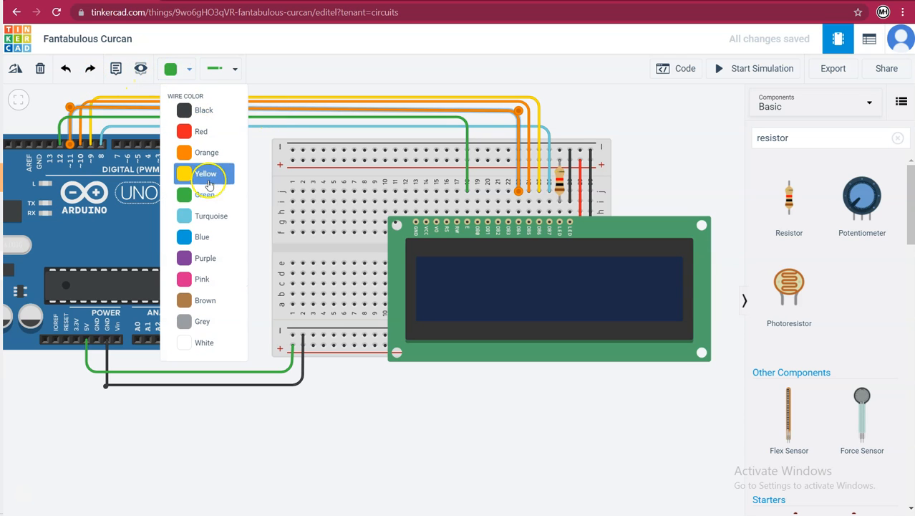
click(210, 215)
click(175, 72)
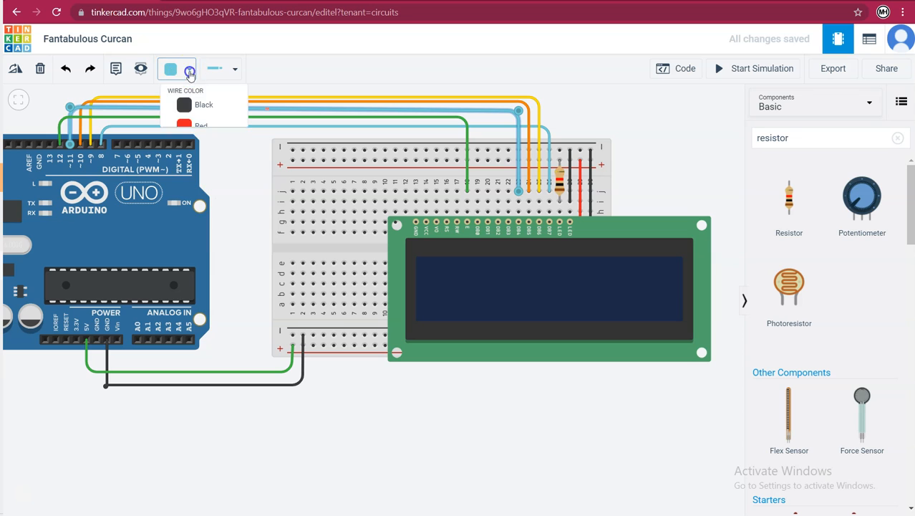
click(205, 237)
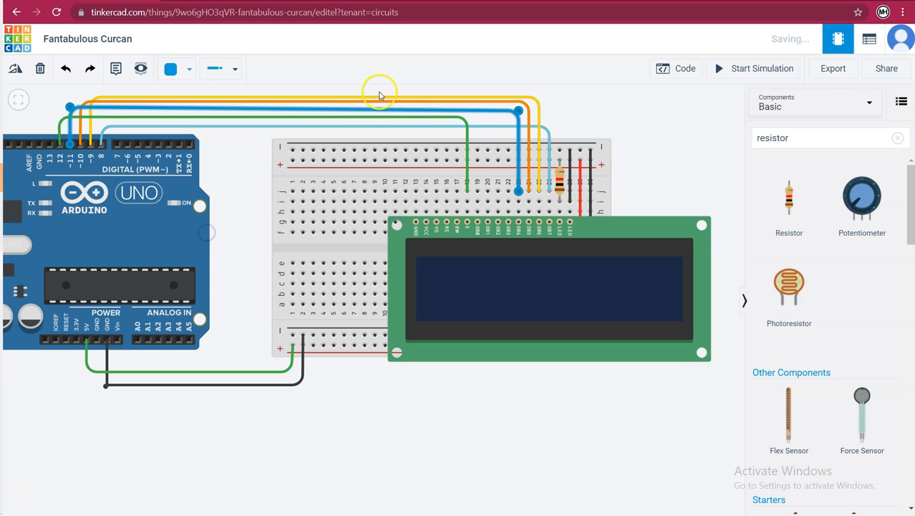
click(595, 111)
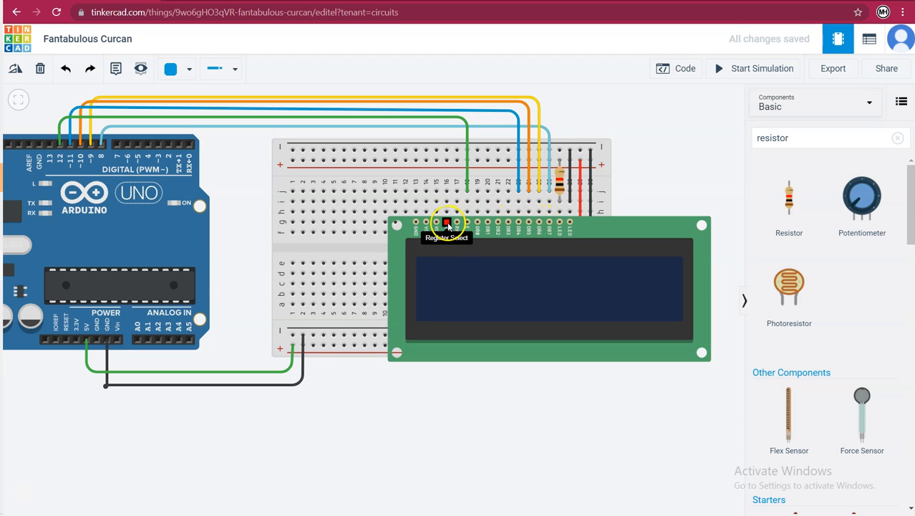
Wire column 17, row j, above the LCD's RW pin, to the upper negative rail and color the wire black
click(467, 190)
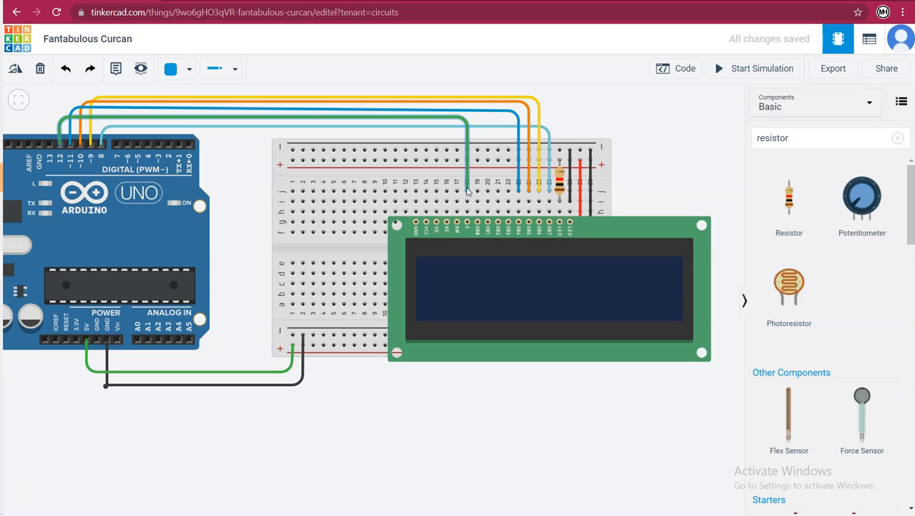
click(477, 160)
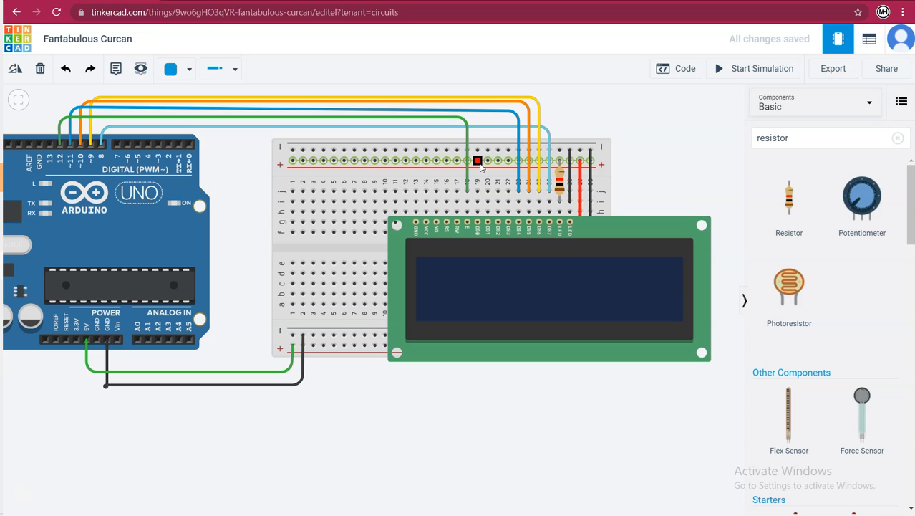
click(458, 199)
click(455, 177)
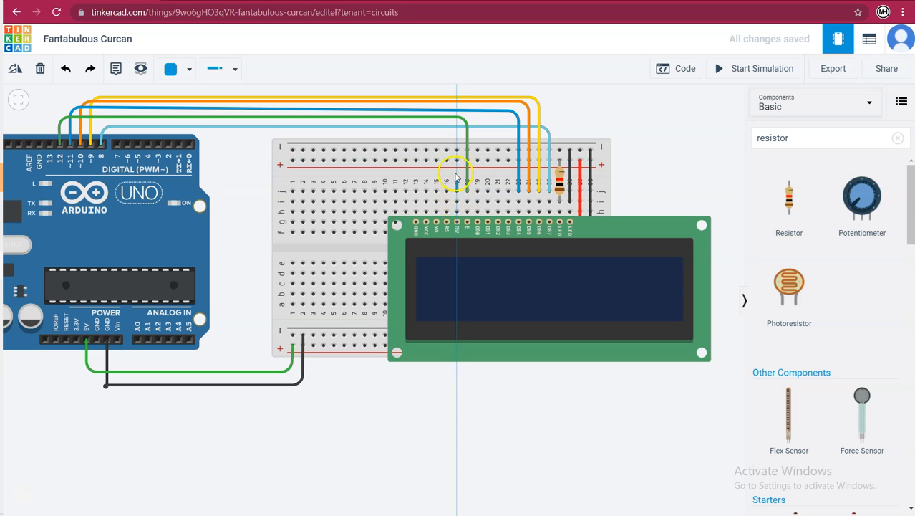
click(458, 151)
click(457, 190)
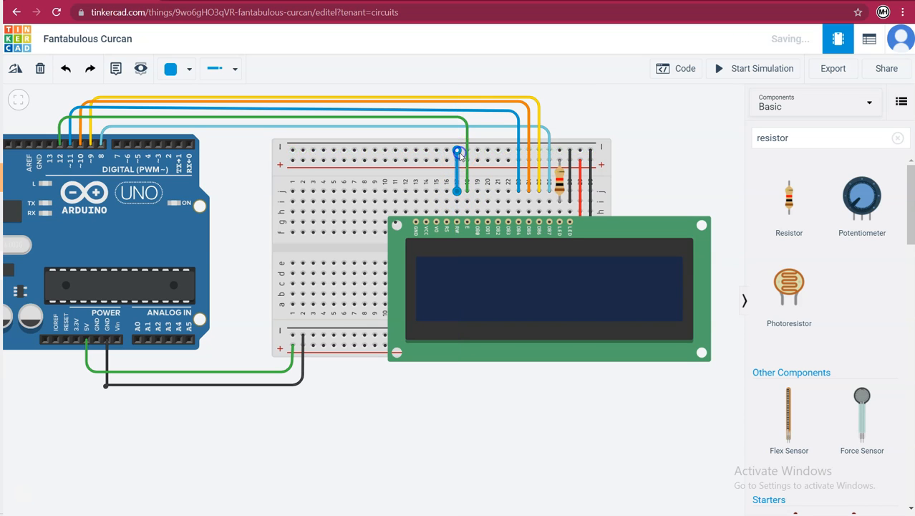
click(177, 70)
click(186, 109)
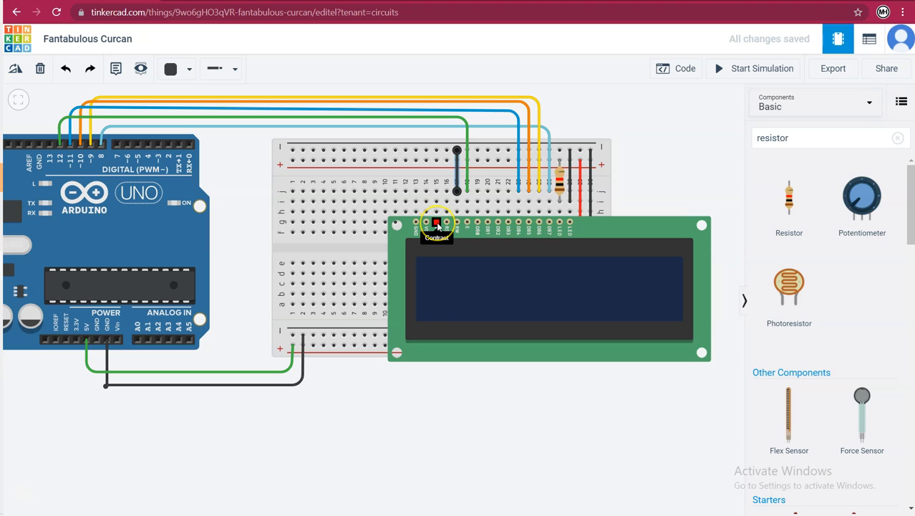
Wire column 16, row j, above the LCD's RS pin, to Arduino digital pin 13 with right-angle bends and color the wire purple
click(446, 192)
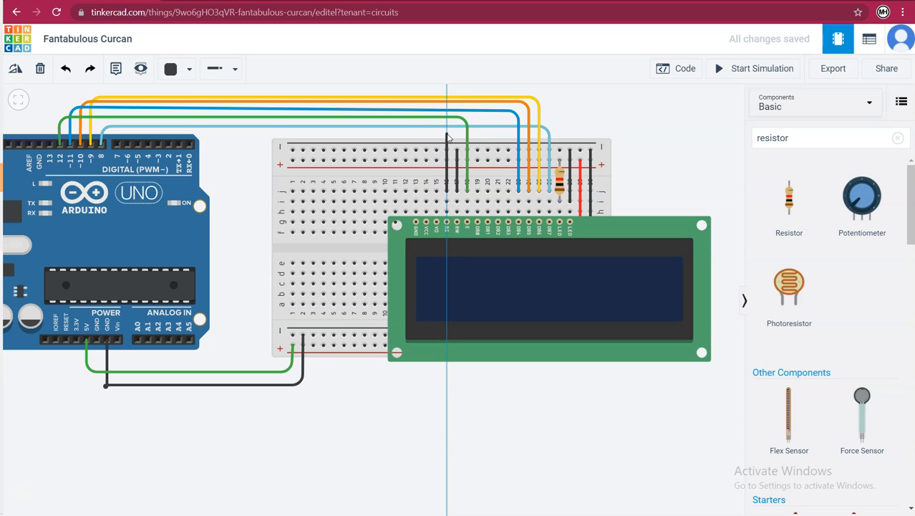
click(439, 131)
drag(439, 131, 446, 126)
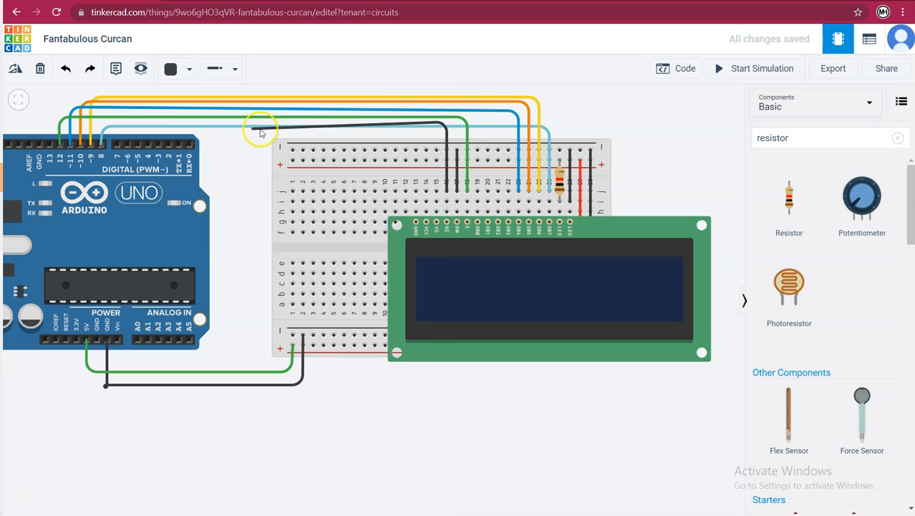
click(74, 127)
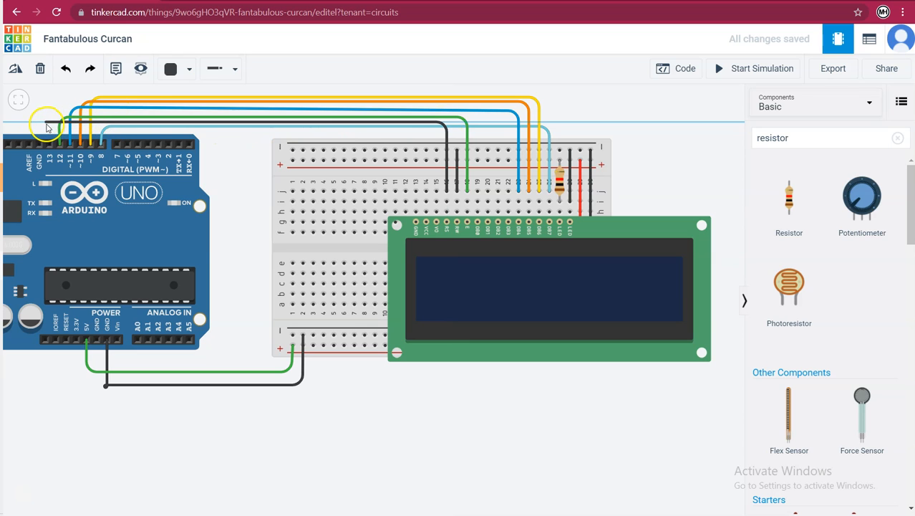
click(50, 128)
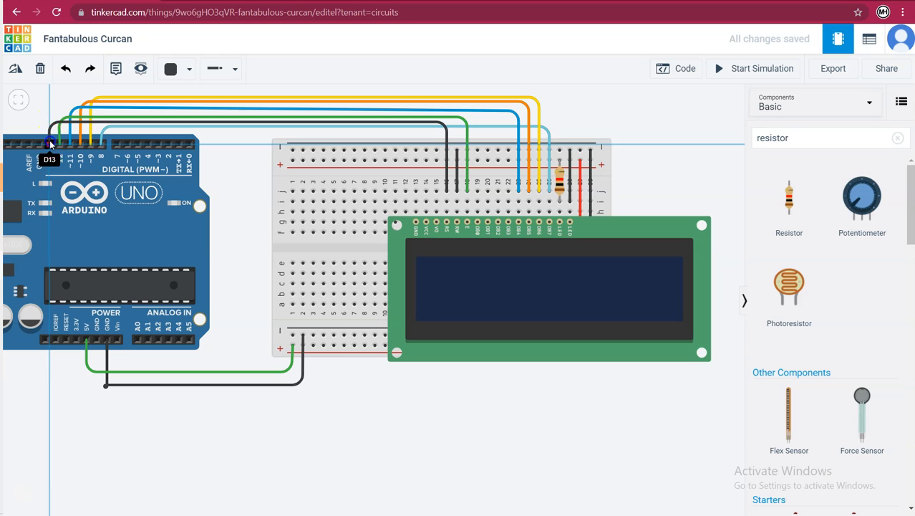
click(49, 143)
click(188, 68)
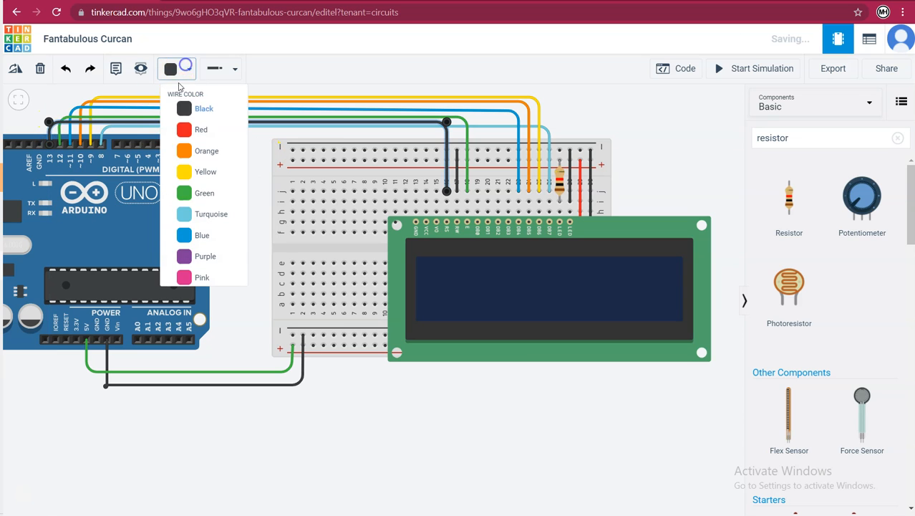
click(204, 257)
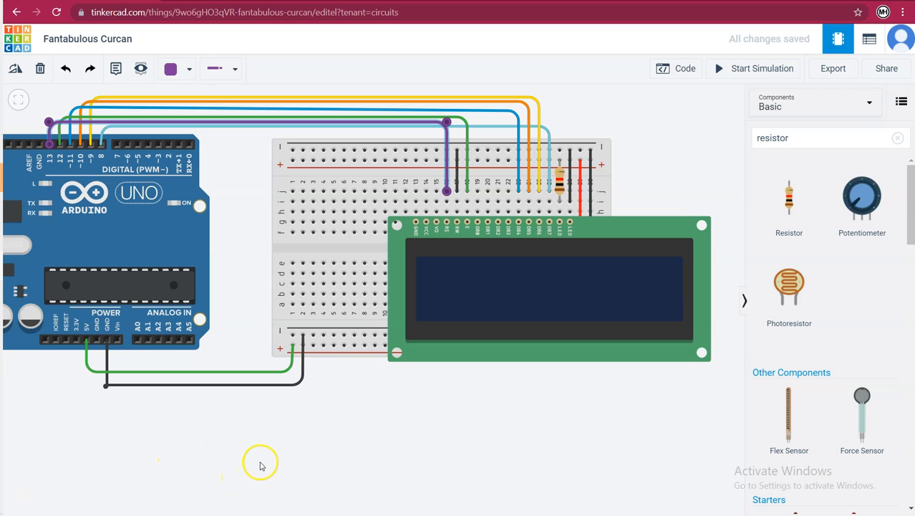
click(438, 401)
Place a potentiometer with its terminals in columns 2 to 4, row h, and wire column 15, row j, above the LCD's V0 pin, to column 10, row j
drag(868, 204, 317, 213)
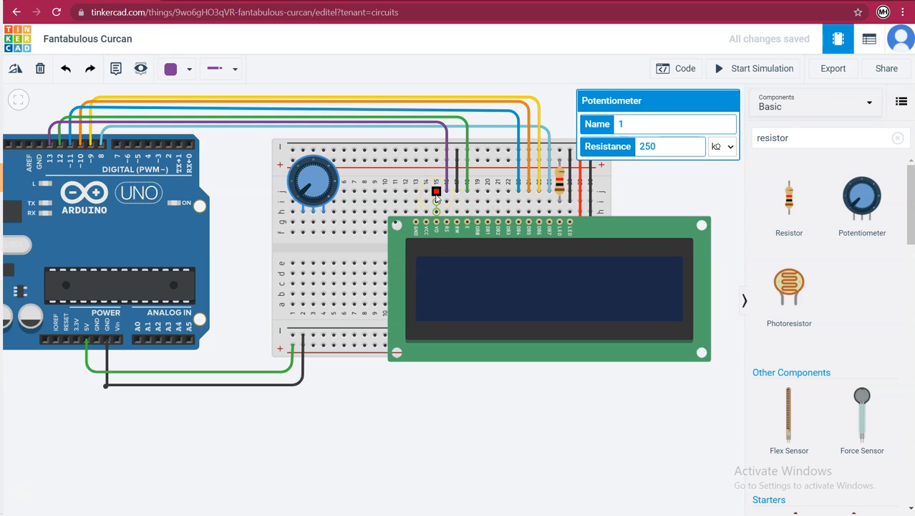
click(436, 192)
click(374, 192)
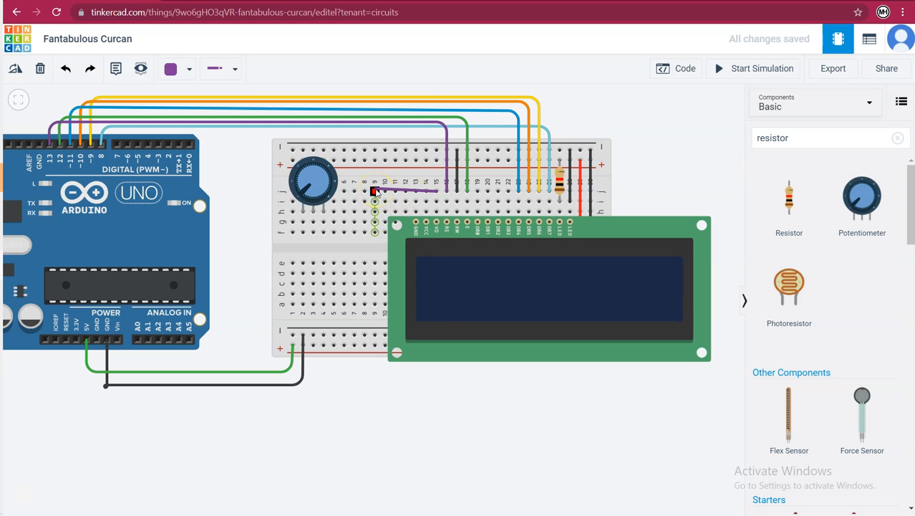
drag(374, 192, 384, 192)
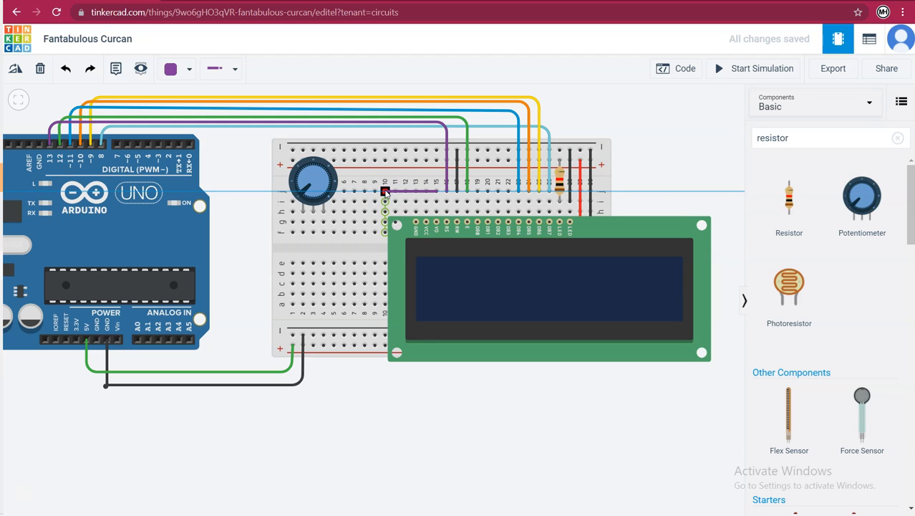
click(385, 263)
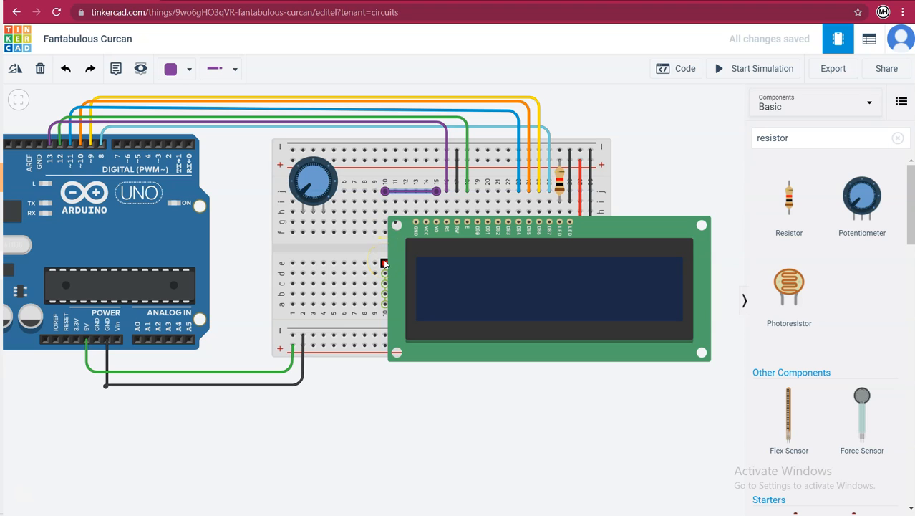
click(375, 263)
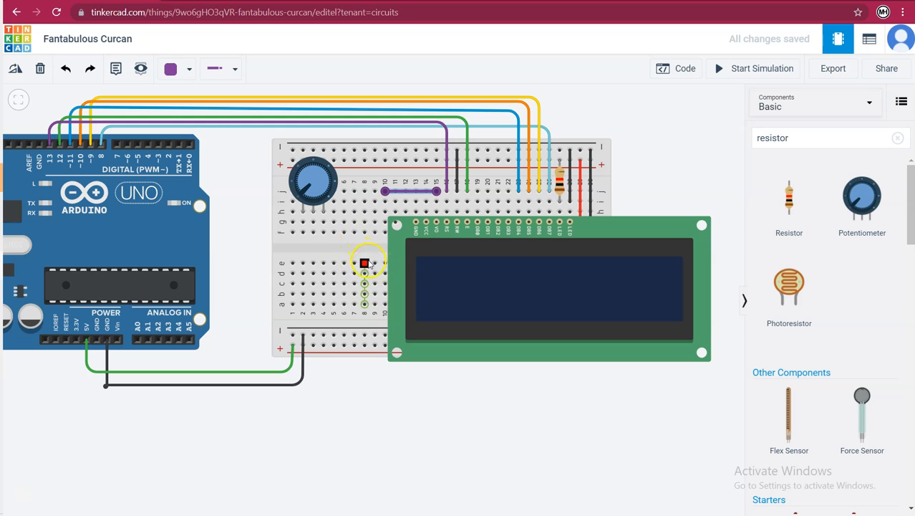
Wire column 10, row f, to column 3, row f, below the potentiometer's middle terminal
click(385, 233)
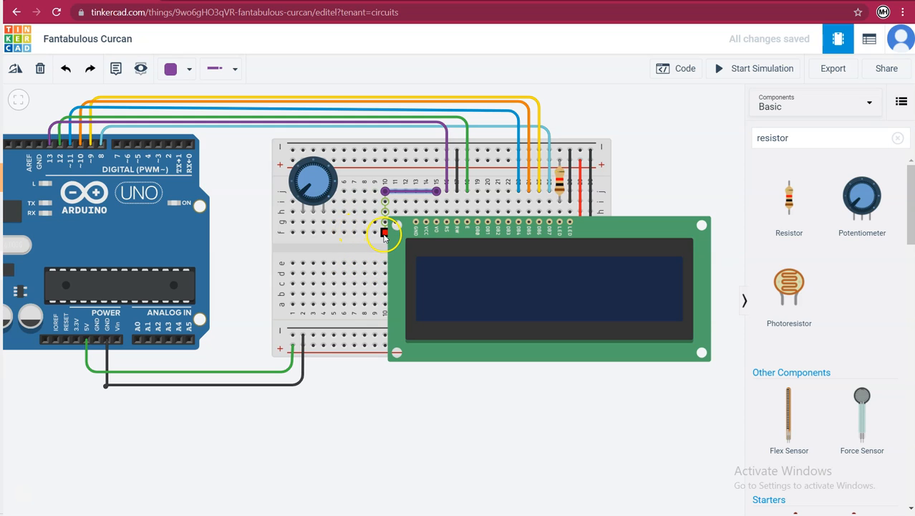
click(315, 234)
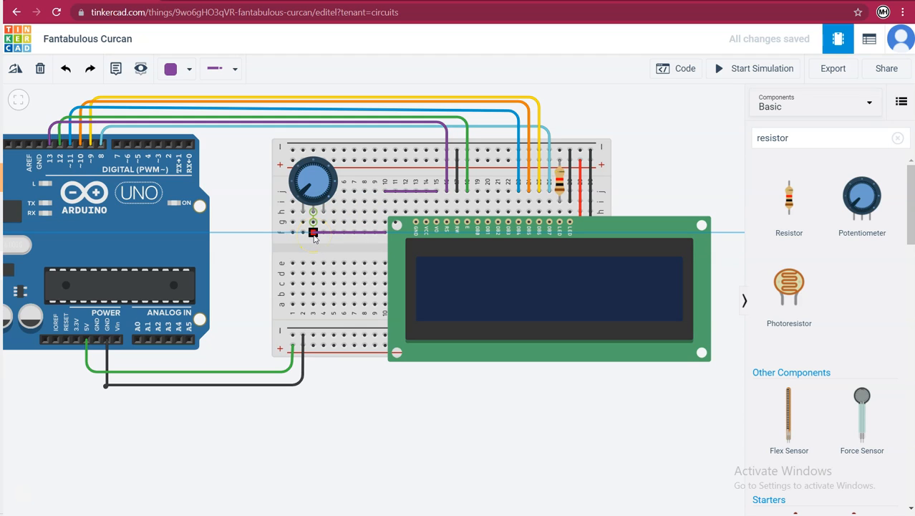
mouse_move(385, 233)
mouse_down()
mouse_move(402, 234)
mouse_move(399, 224)
mouse_up()
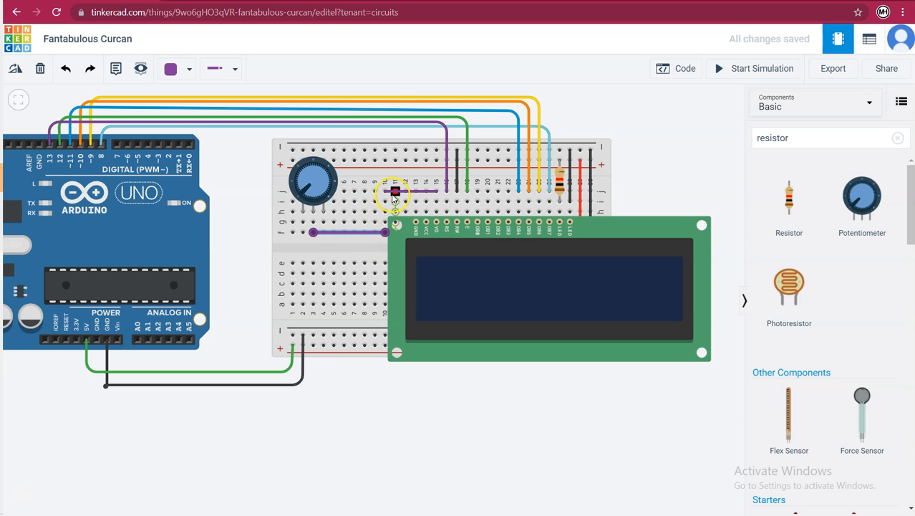
Recolor both horizontal wires linking the LCD's V0 column to the potentiometer's middle terminal pink
click(393, 192)
click(185, 68)
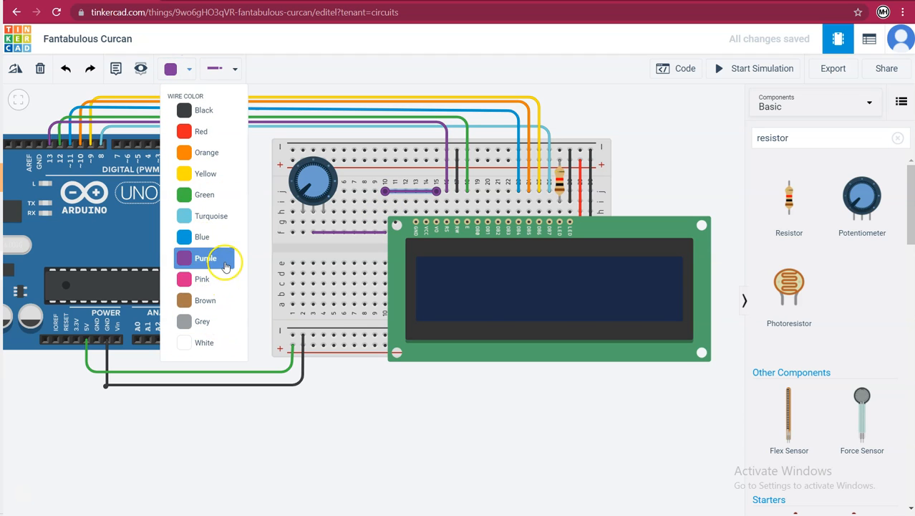
click(221, 279)
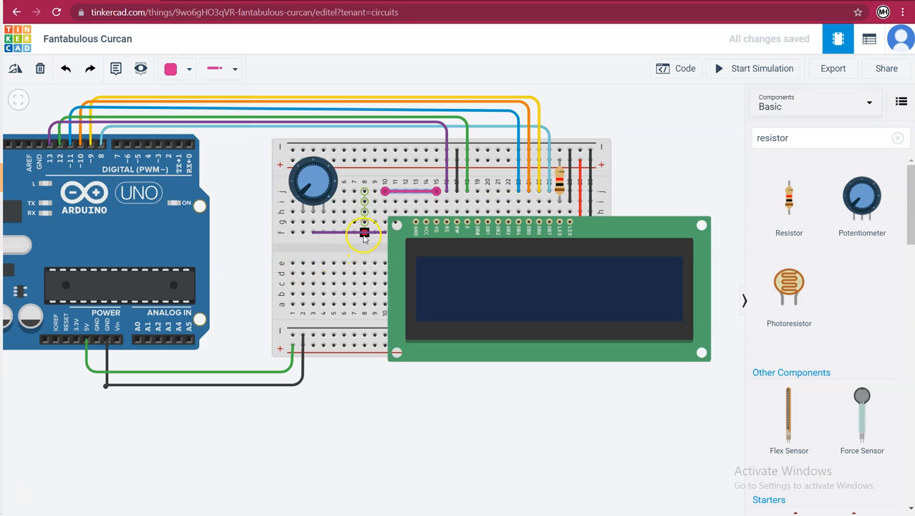
click(358, 234)
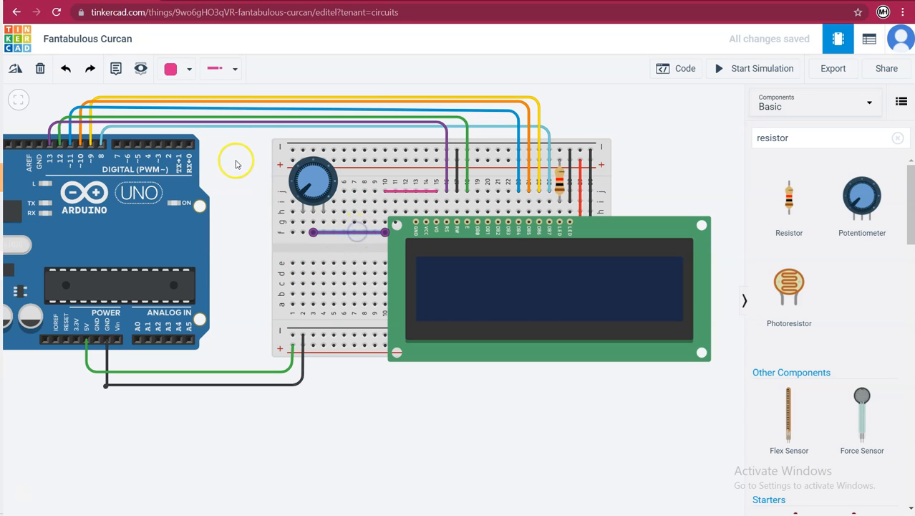
click(192, 75)
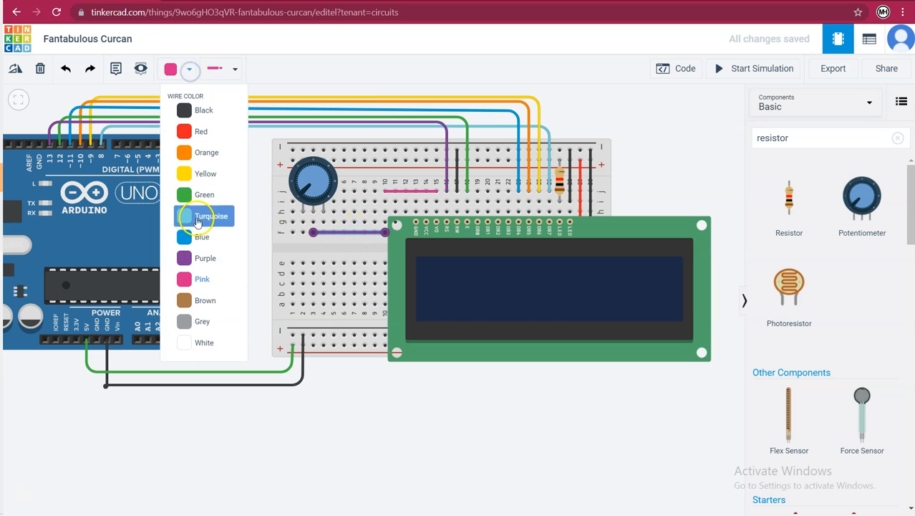
click(210, 286)
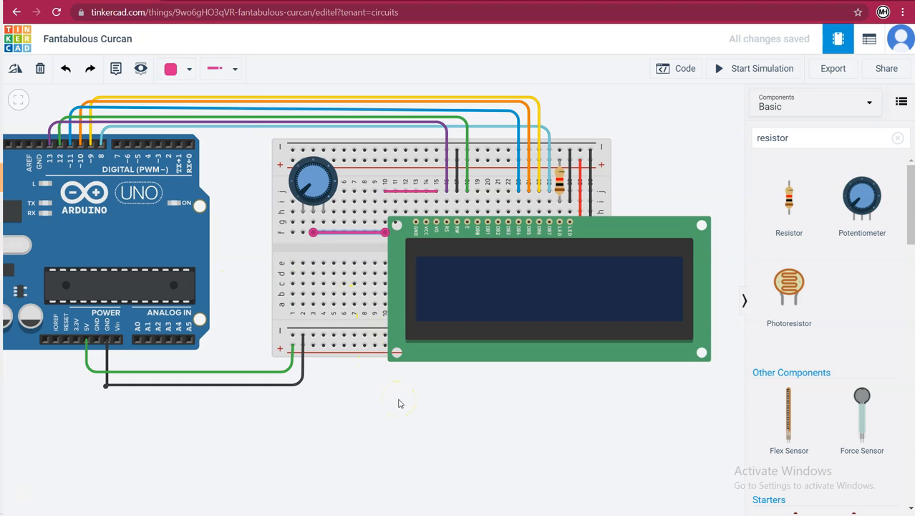
click(472, 338)
Wire the LCD's VCC pin to the upper positive rail and its GND pin to the upper negative rail
click(425, 225)
click(427, 163)
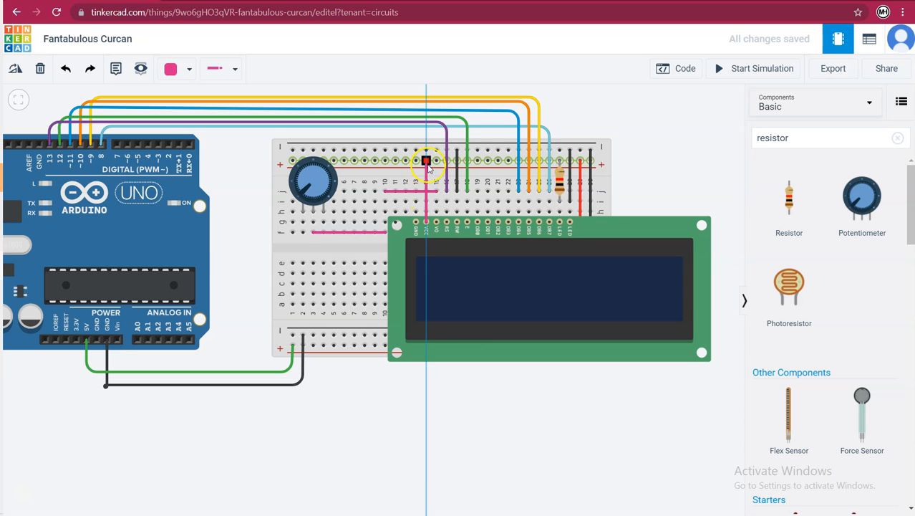
click(416, 225)
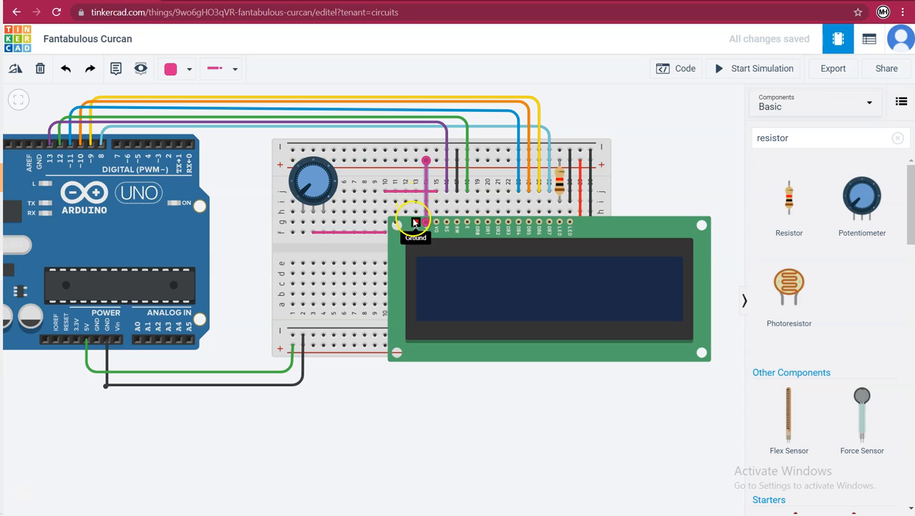
click(416, 150)
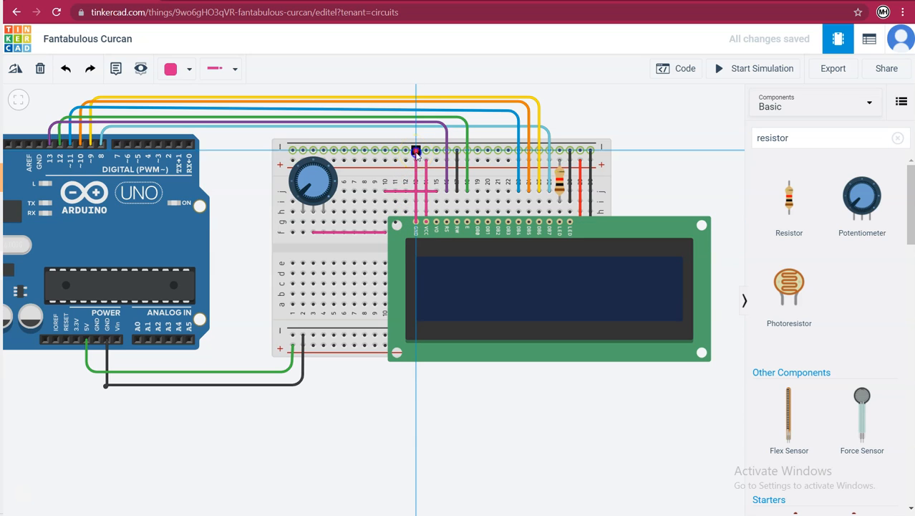
Color the LCD's GND wire black and its VCC wire red
click(190, 69)
click(192, 69)
click(192, 109)
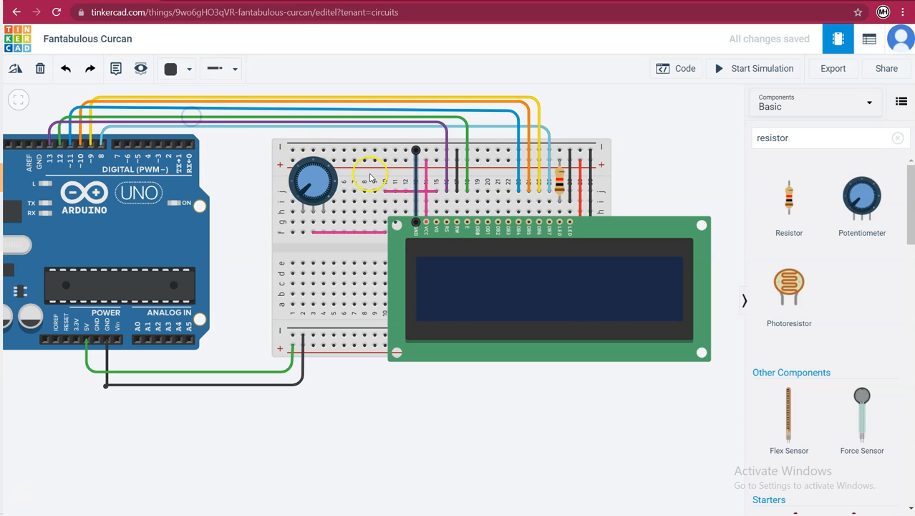
click(178, 114)
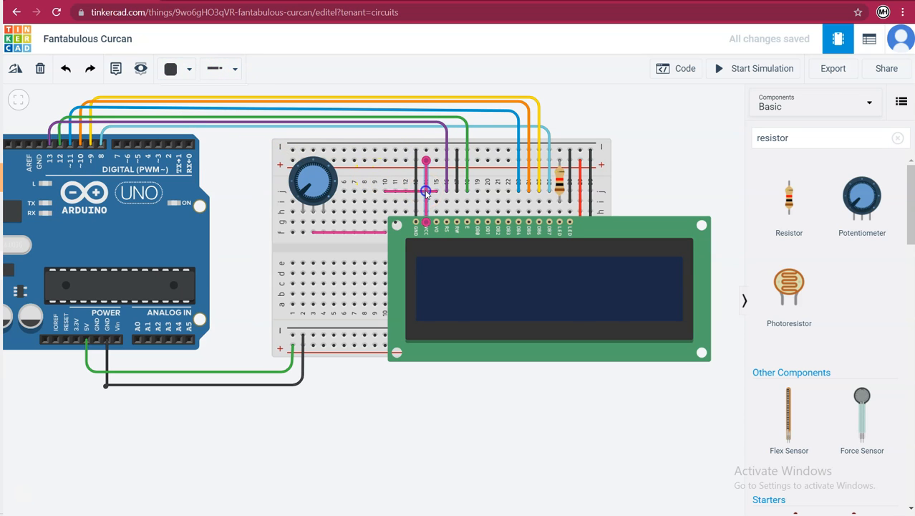
click(190, 68)
click(200, 130)
click(347, 353)
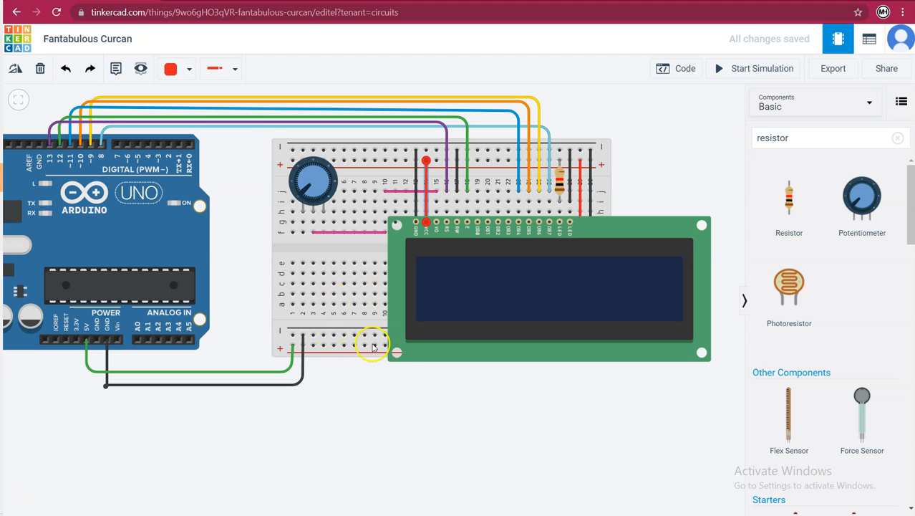
Wire column 2, row f, below the potentiometer to column 1, row e, with right-angle bends, and column 1, row a, to the lower negative rail
scroll(401, 389, up, 1)
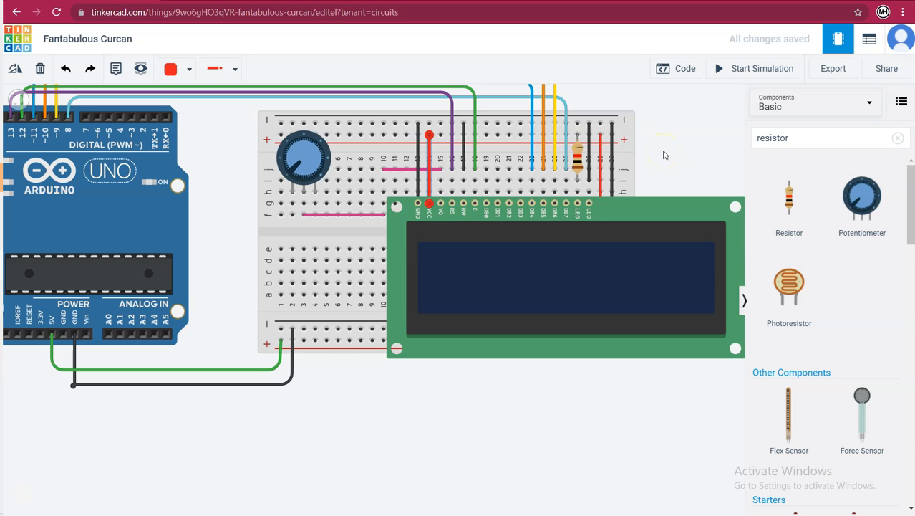
drag(664, 156, 298, 195)
click(292, 192)
click(293, 216)
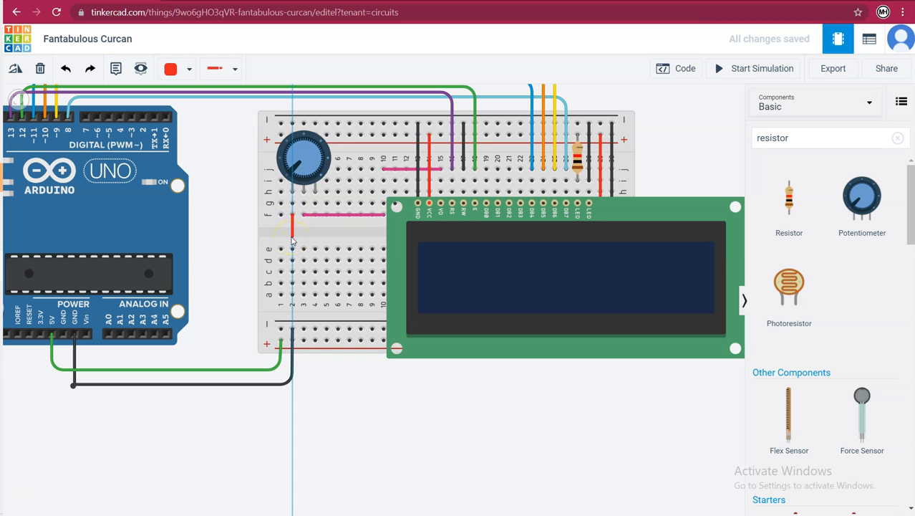
click(292, 234)
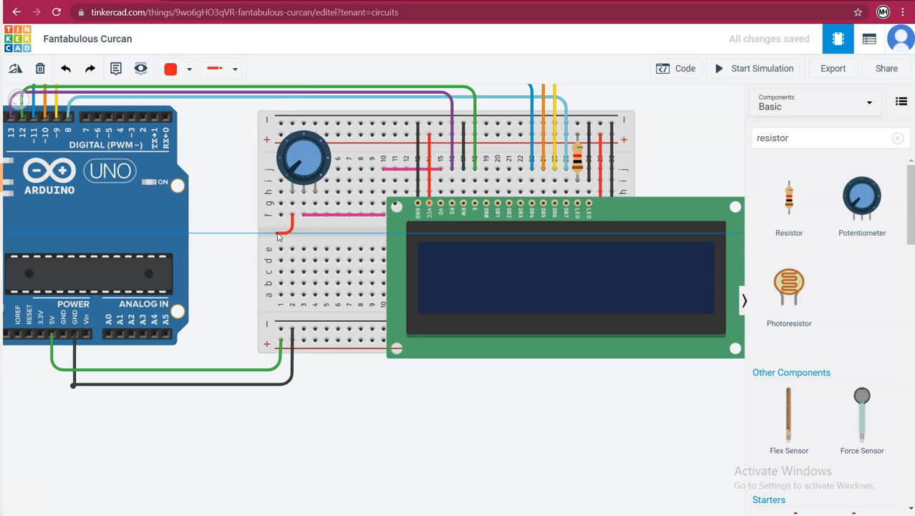
click(279, 233)
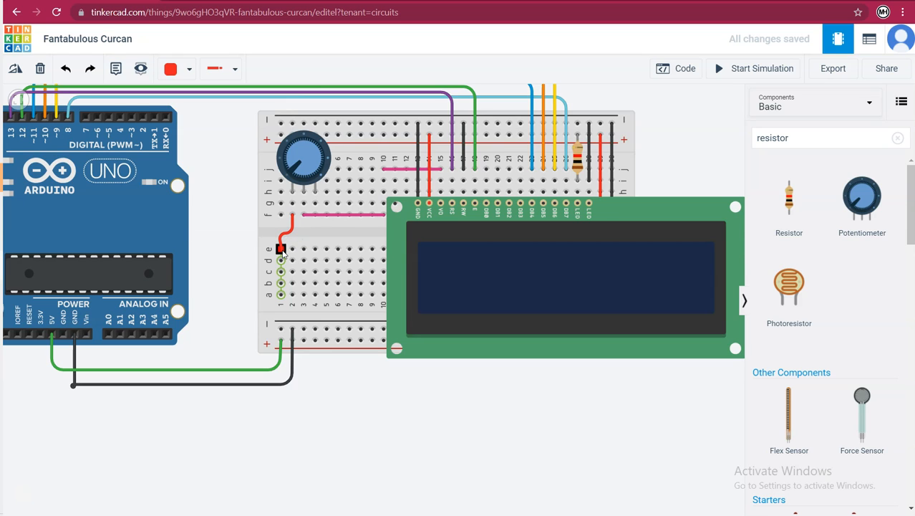
click(281, 248)
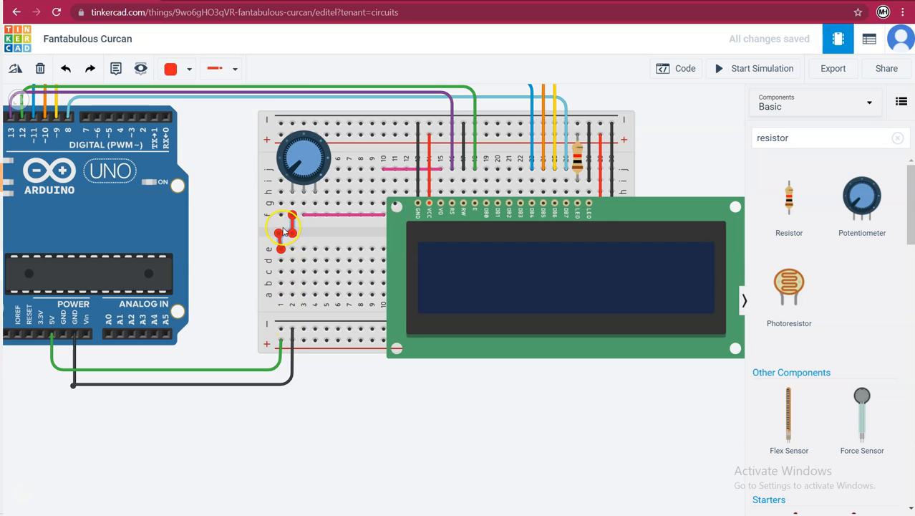
drag(280, 233, 281, 233)
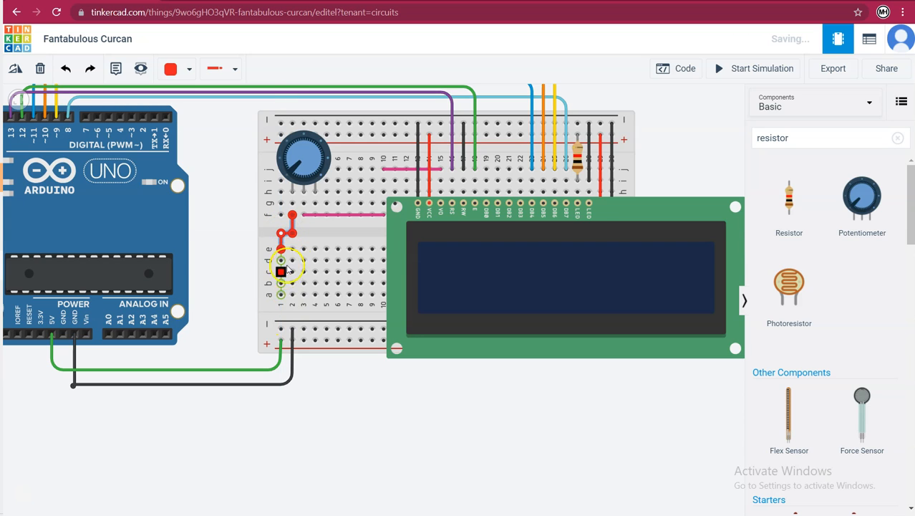
click(281, 329)
click(281, 295)
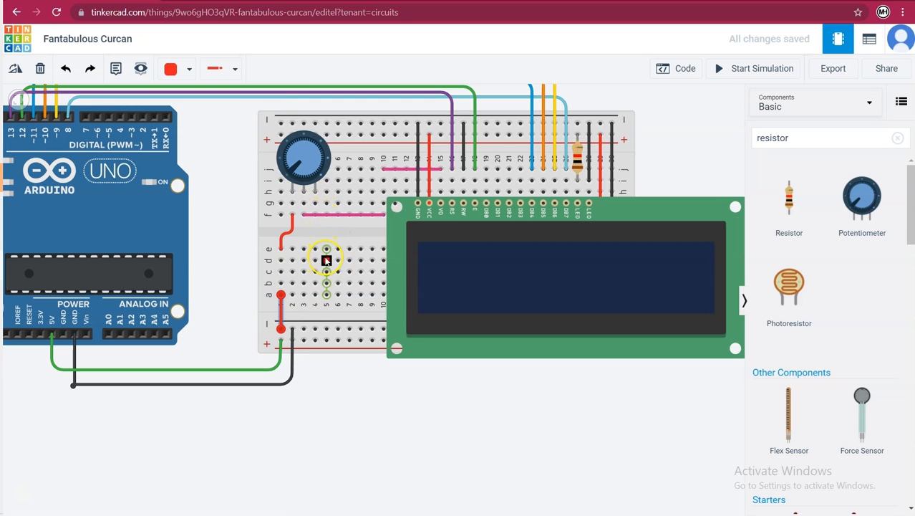
Wire column 4, row f, below the potentiometer to column 4, row e, and column 4, row a, to the lower negative rail
click(315, 204)
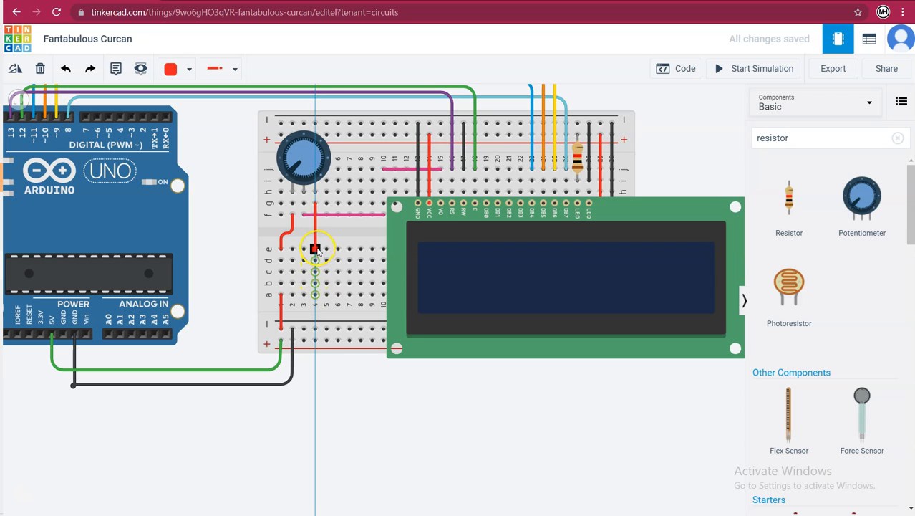
click(315, 249)
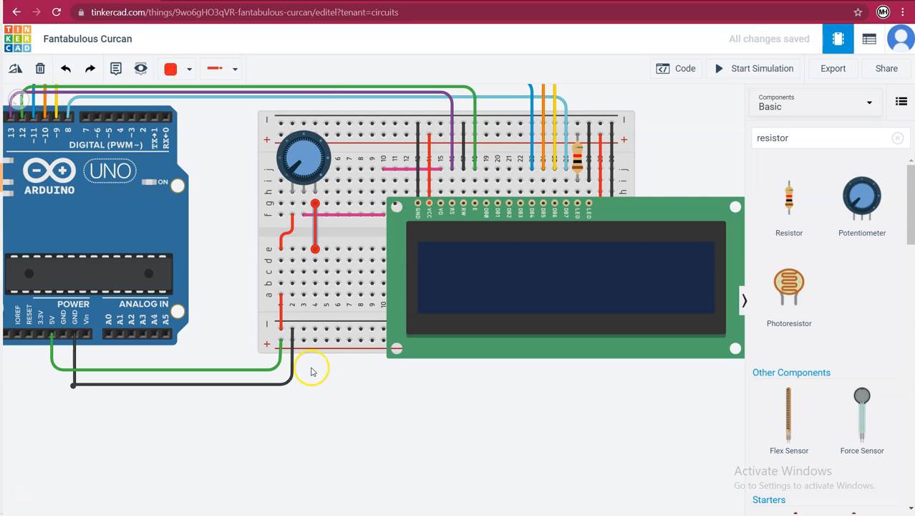
click(315, 328)
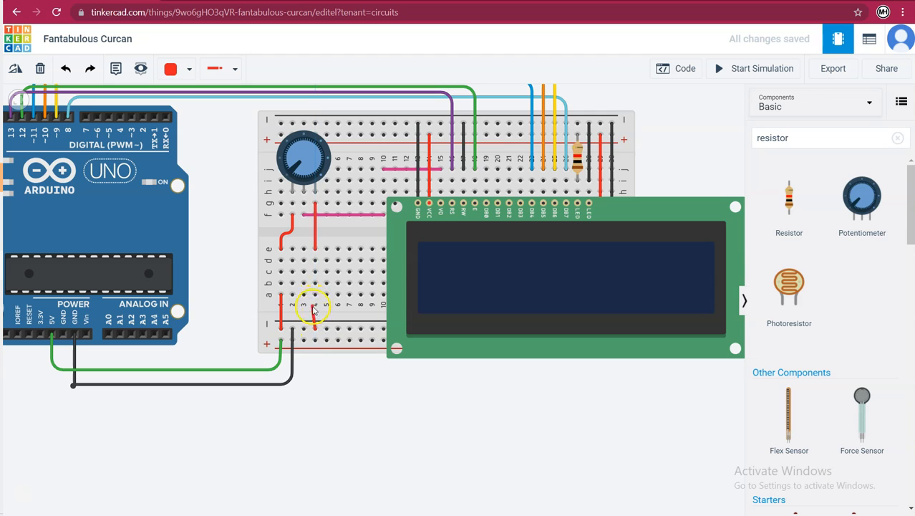
click(315, 295)
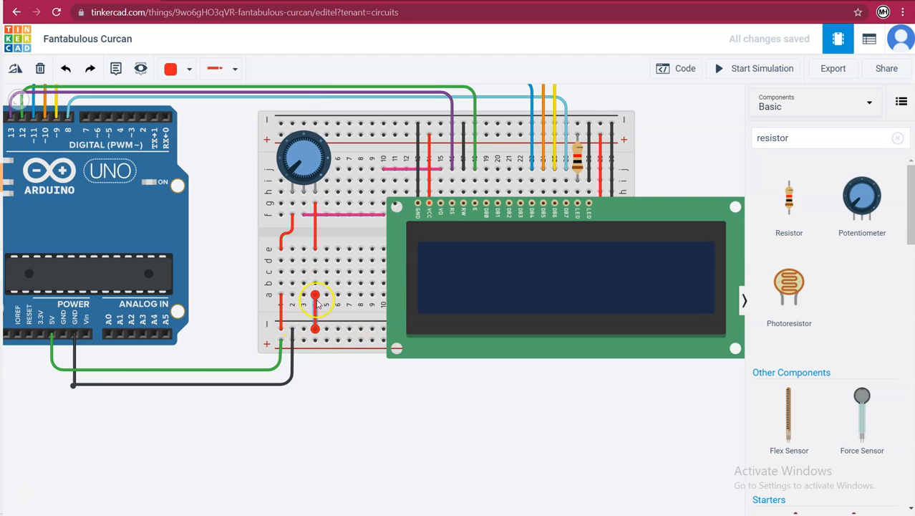
Color both column 4 wires between the potentiometer and the lower negative rail black
click(316, 229)
click(192, 72)
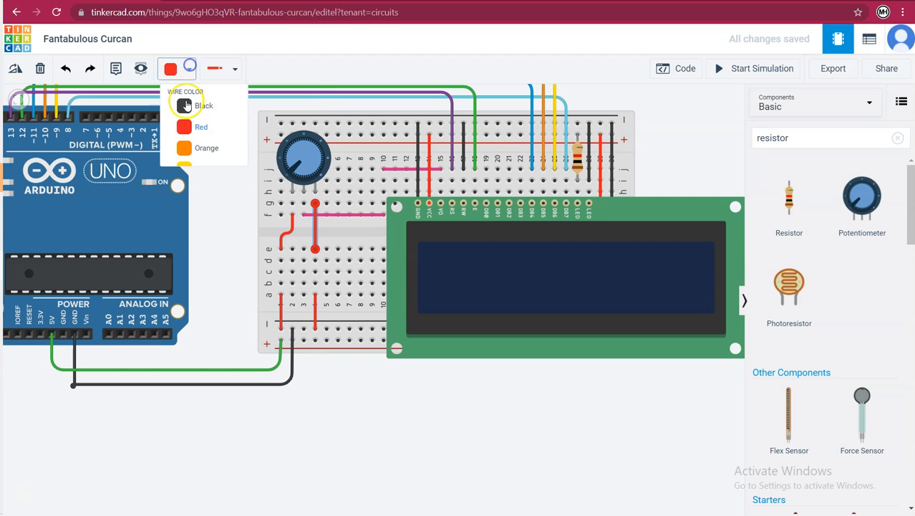
click(199, 107)
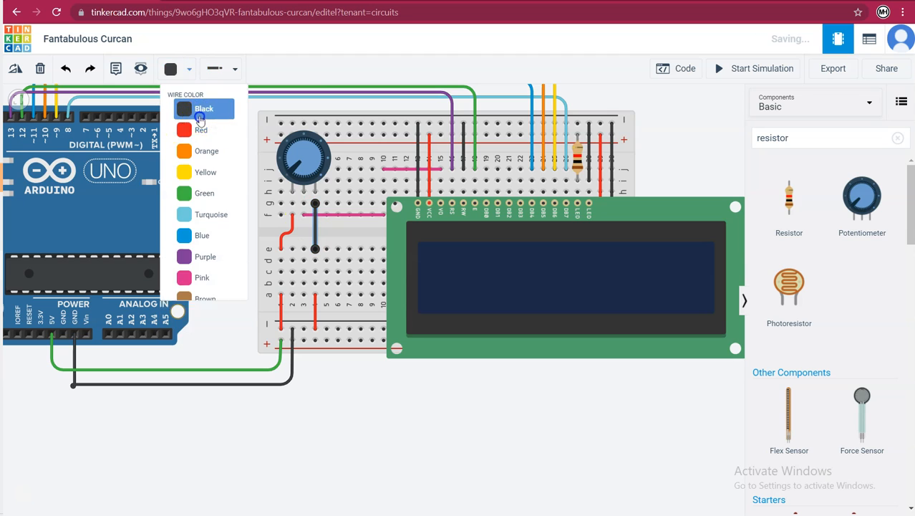
click(316, 307)
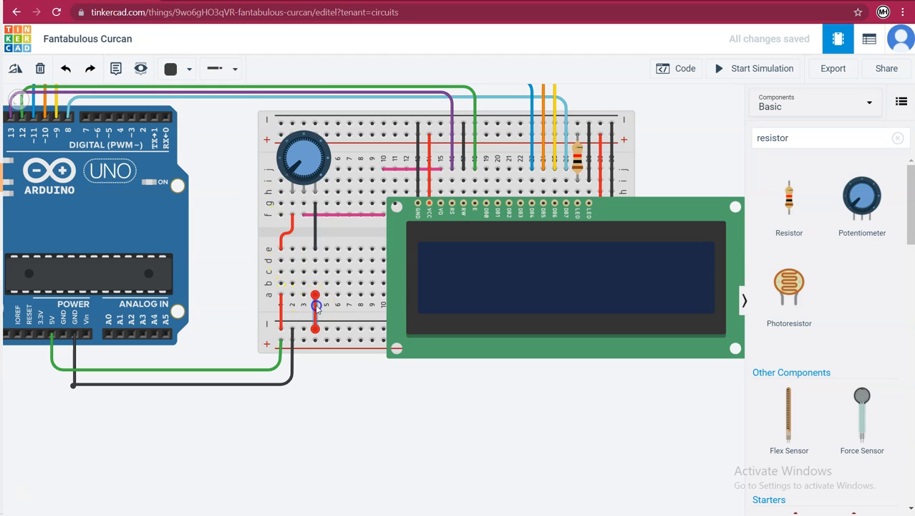
click(189, 69)
click(199, 111)
Delete the red wire joining column 1, row a, to the lower negative rail
click(281, 326)
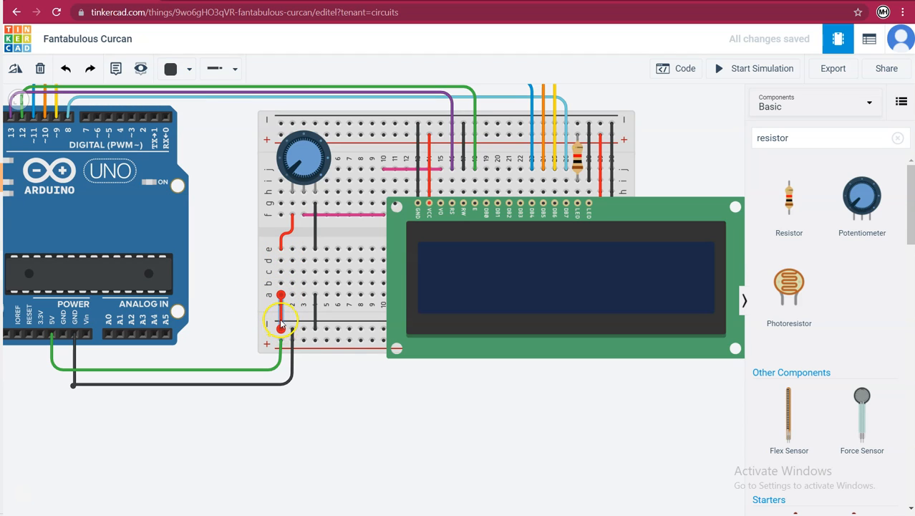
mouse_move(281, 329)
mouse_down()
mouse_move(280, 315)
mouse_move(282, 329)
mouse_up()
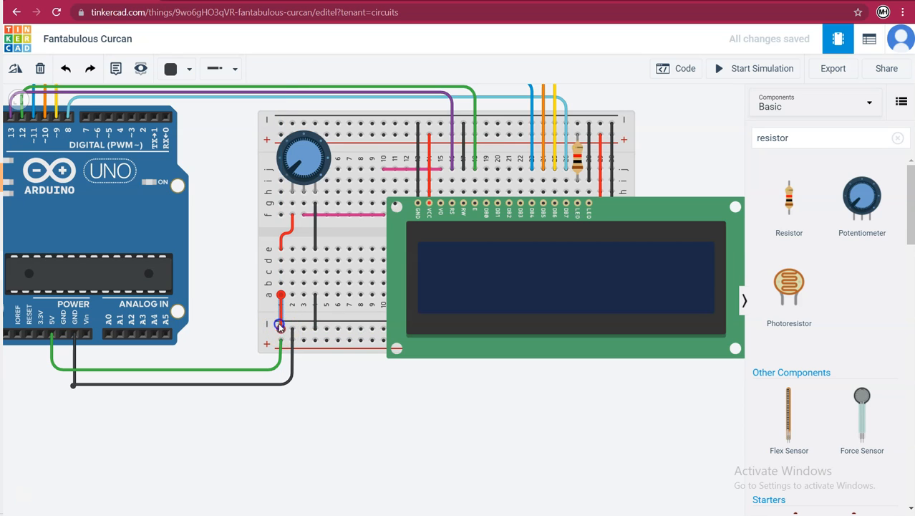
drag(280, 315, 282, 328)
key(Delete)
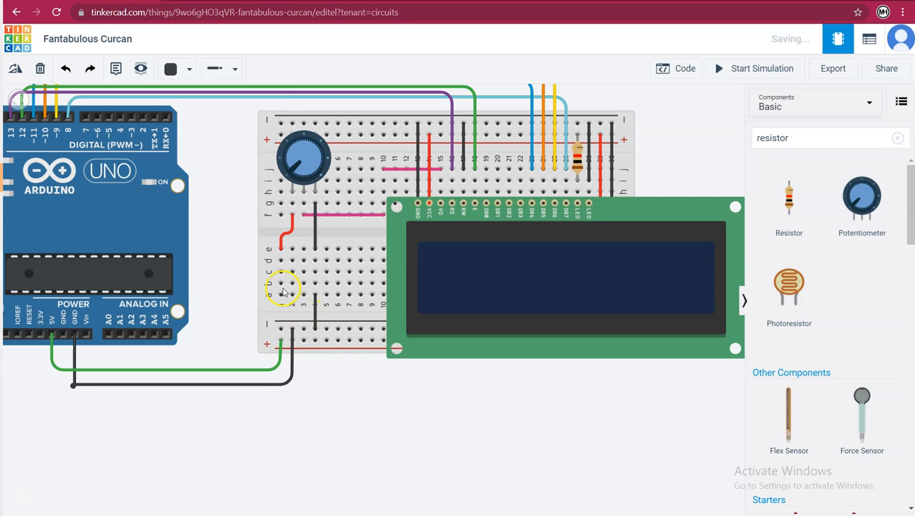
Wire column 1, row a, to the lower positive rail below column 3 with right-angle bends and color the wire red
click(281, 295)
click(305, 313)
click(304, 339)
click(293, 307)
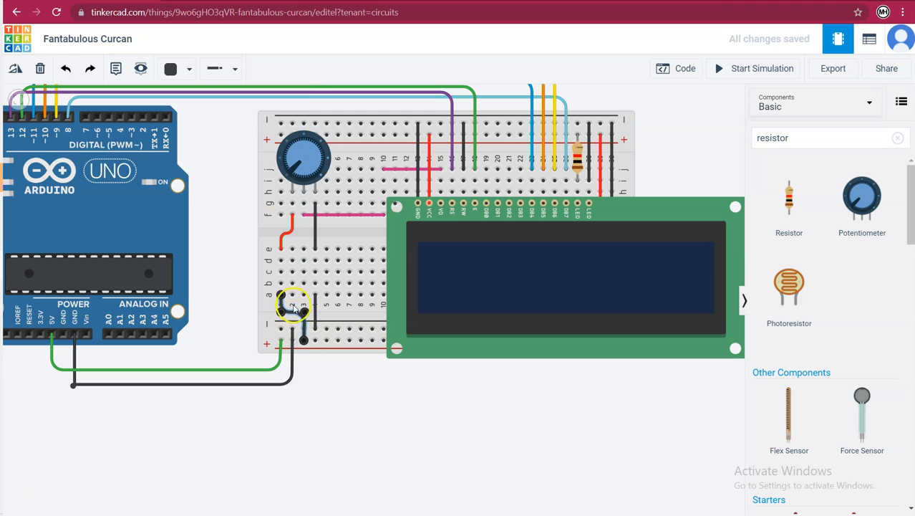
click(189, 69)
click(189, 141)
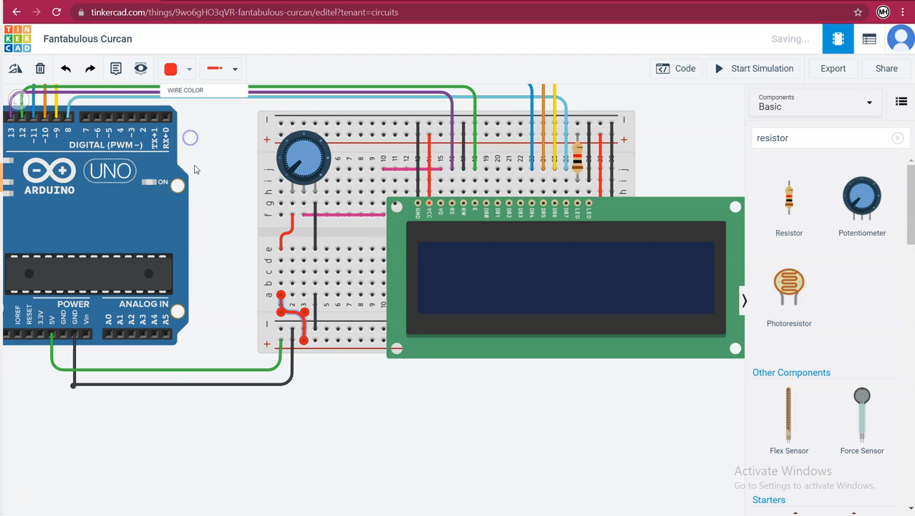
click(214, 253)
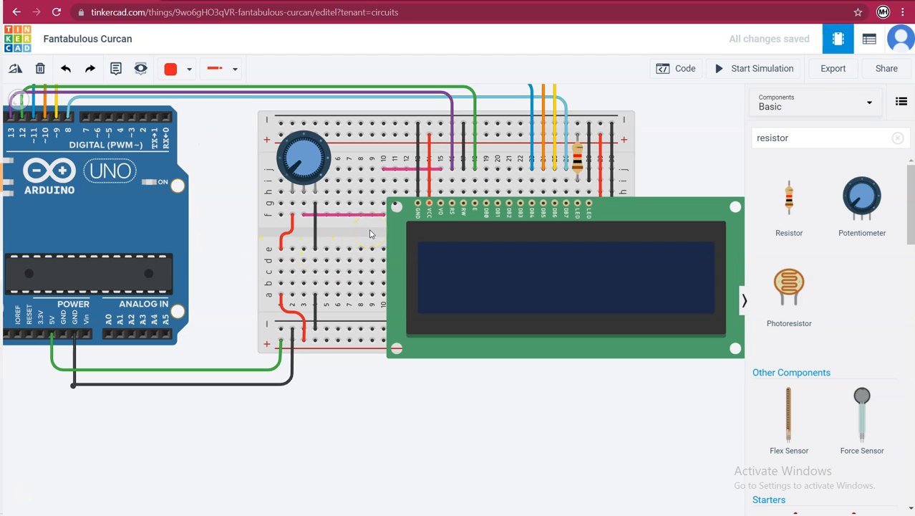
click(350, 182)
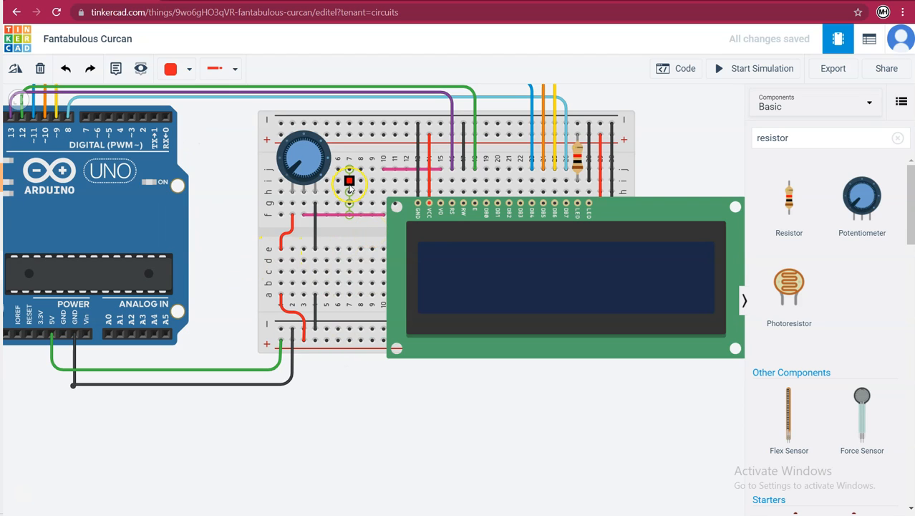
click(380, 224)
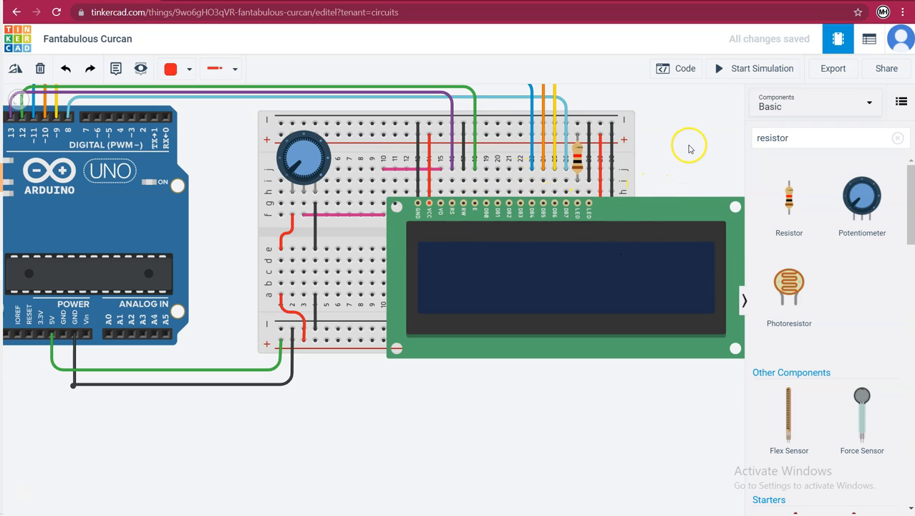
scroll(689, 125, down, 3)
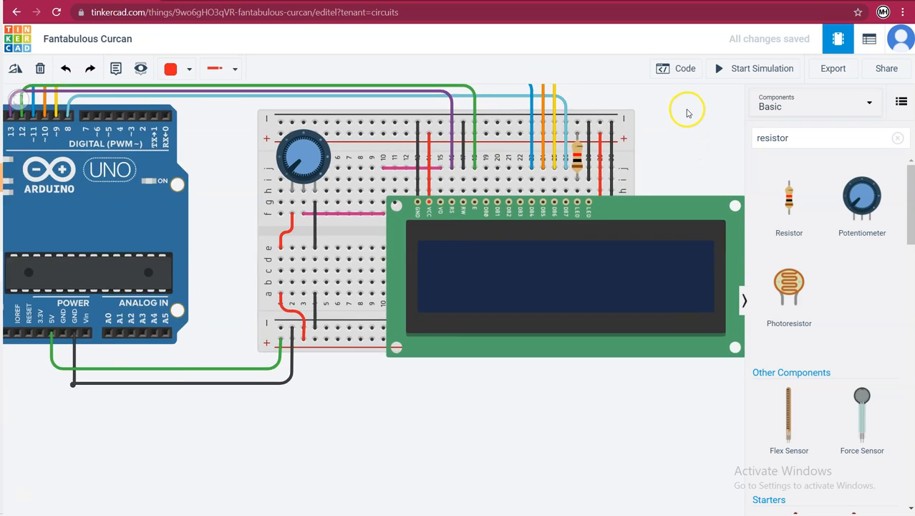
drag(677, 93, 580, 195)
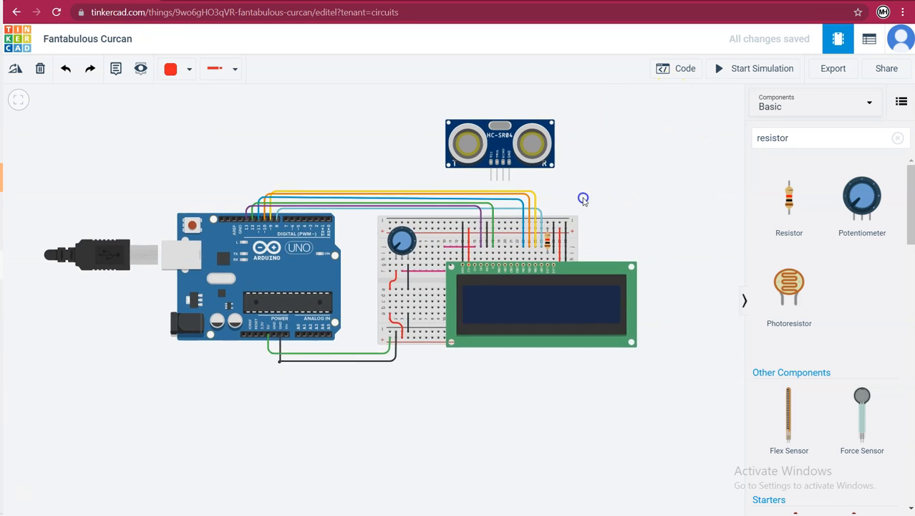
scroll(595, 179, up, 3)
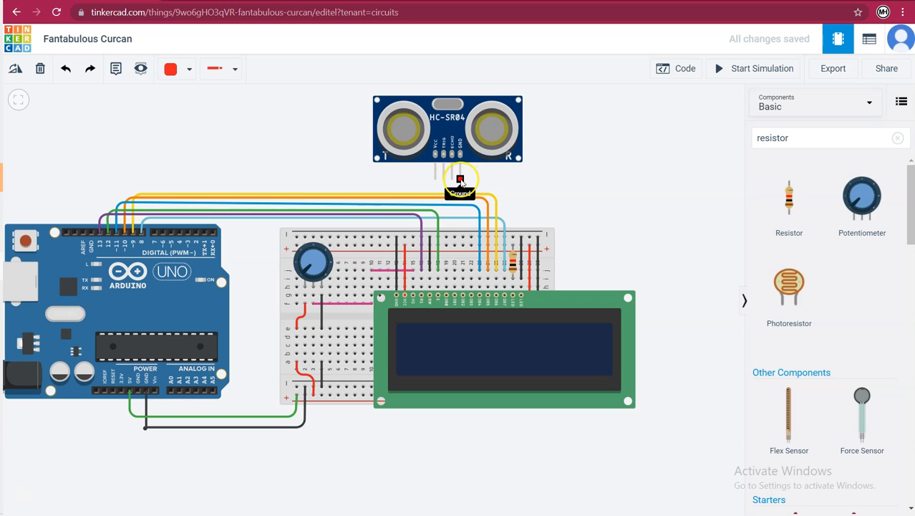
click(461, 180)
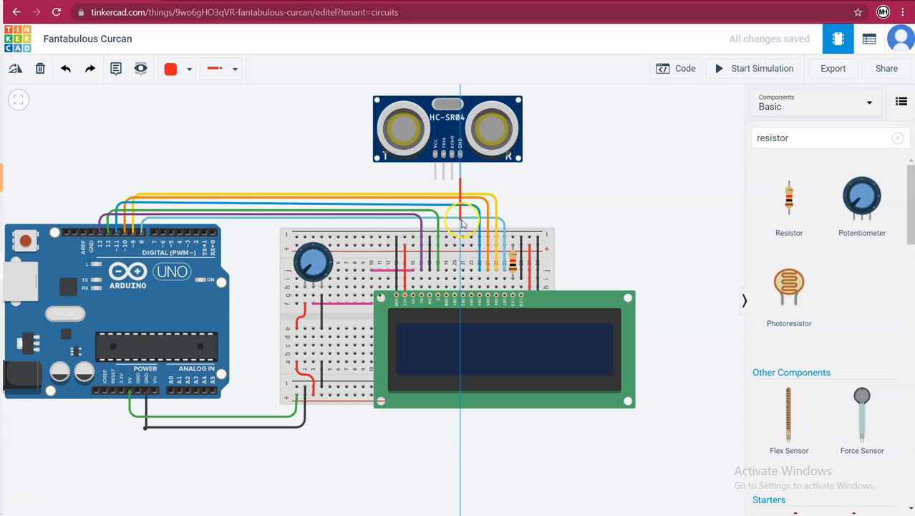
click(461, 221)
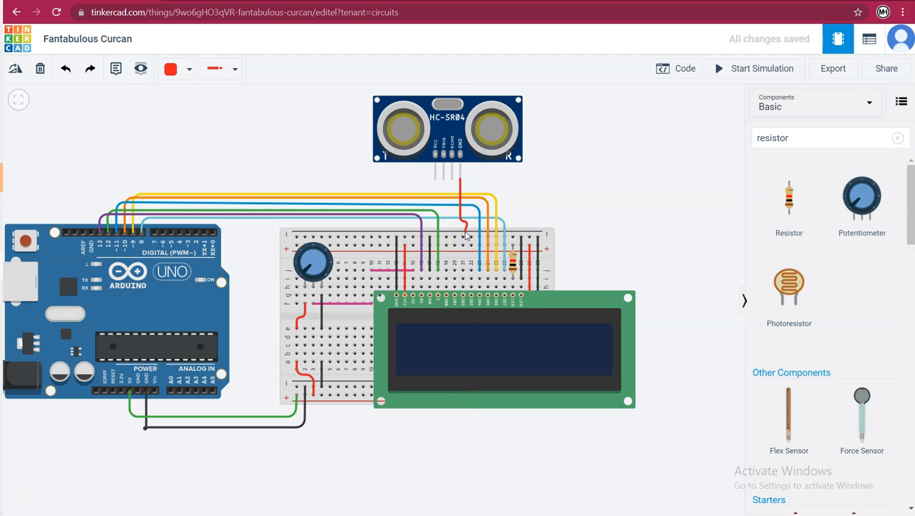
click(464, 224)
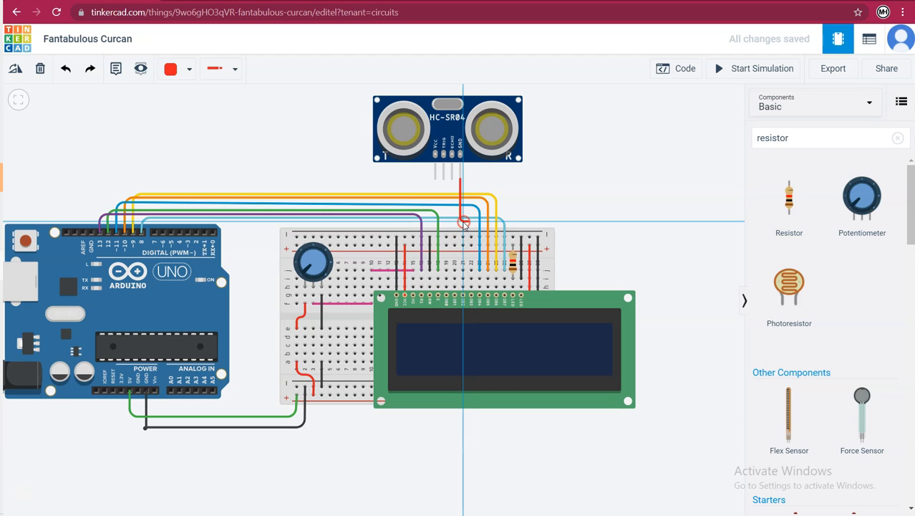
click(501, 329)
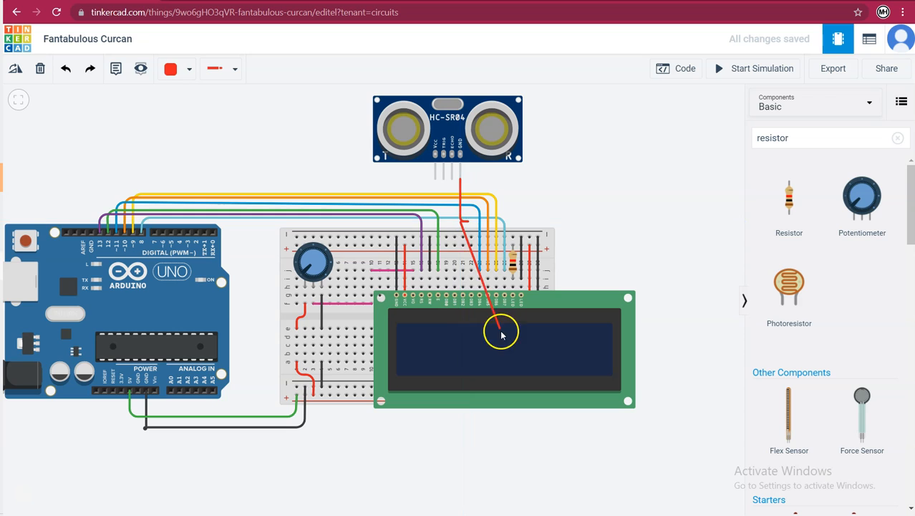
click(458, 255)
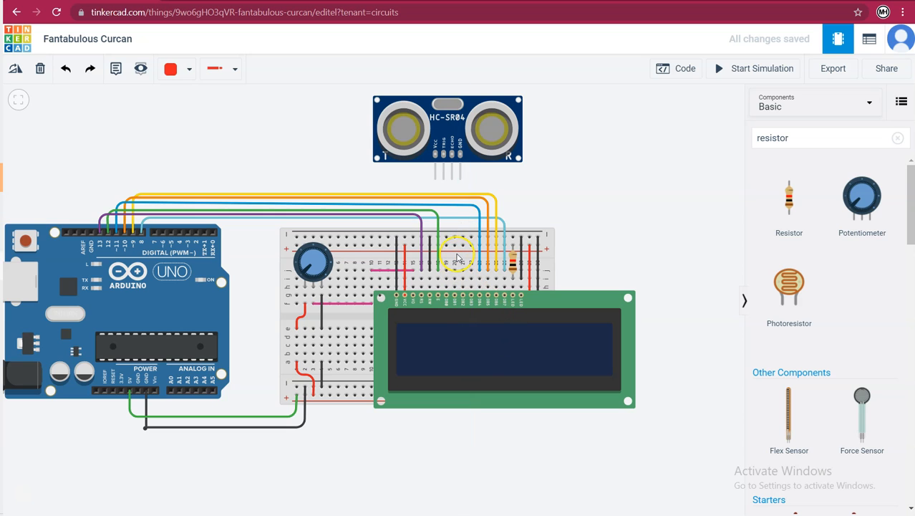
Wire the ultrasonic sensor's GND pin to the upper negative rail and color the wire black
click(460, 180)
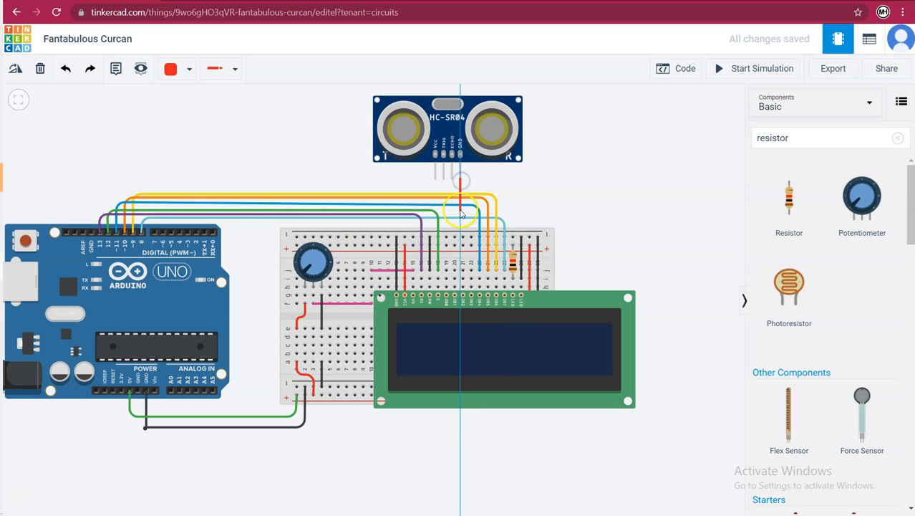
click(463, 232)
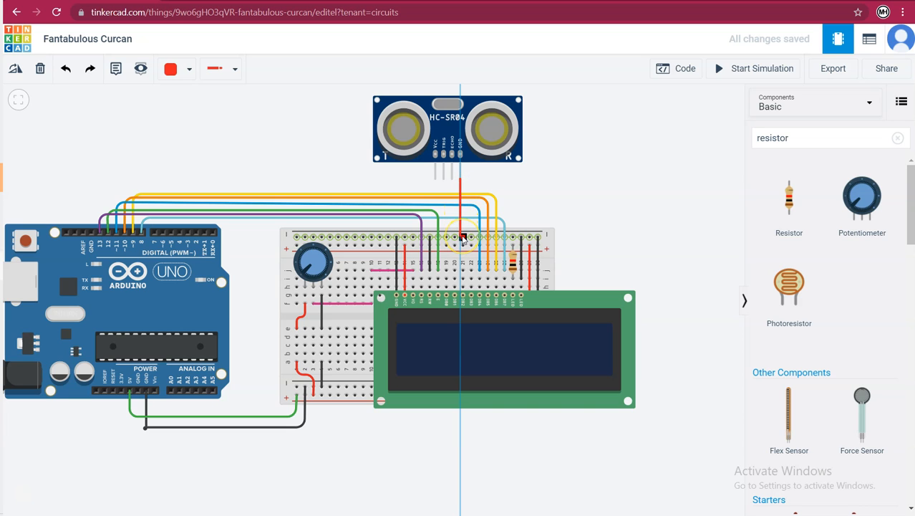
click(462, 239)
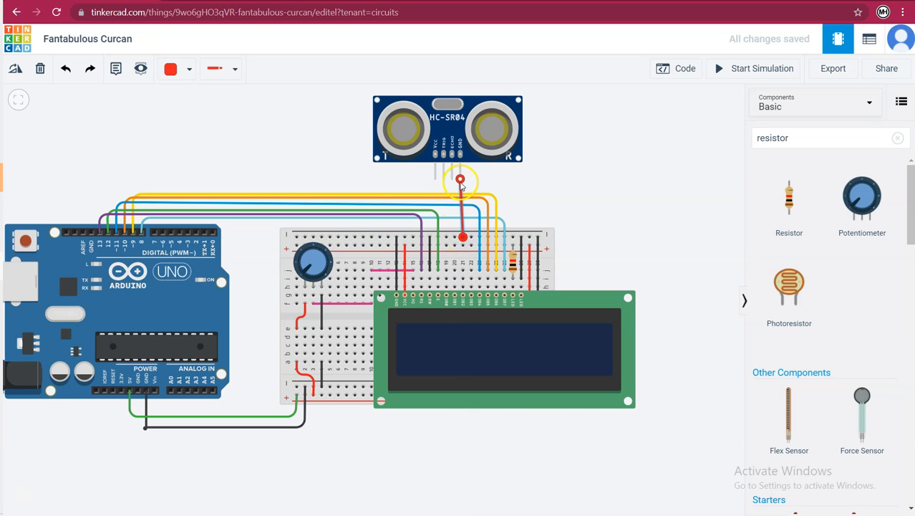
click(189, 69)
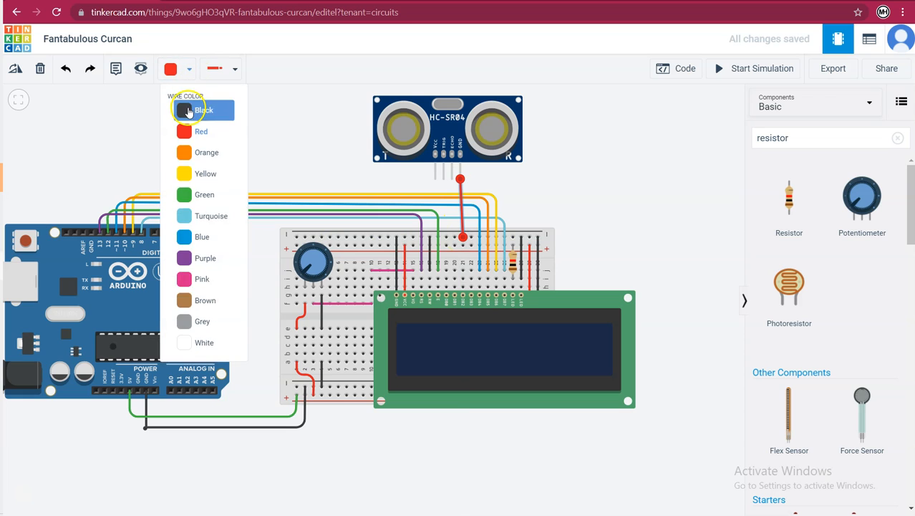
click(185, 107)
Wire the ultrasonic sensor's VCC pin to the upper positive rail in red and shift the sensor so the wire runs vertically
click(435, 175)
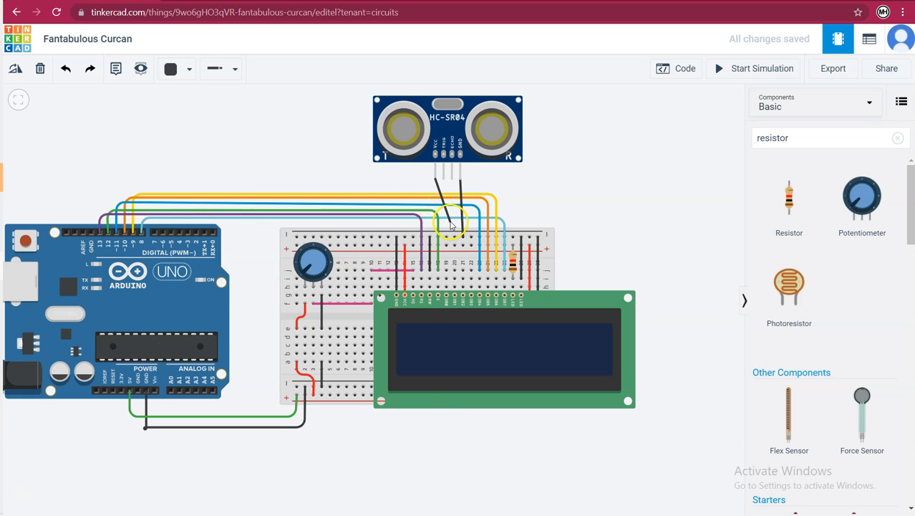
click(446, 245)
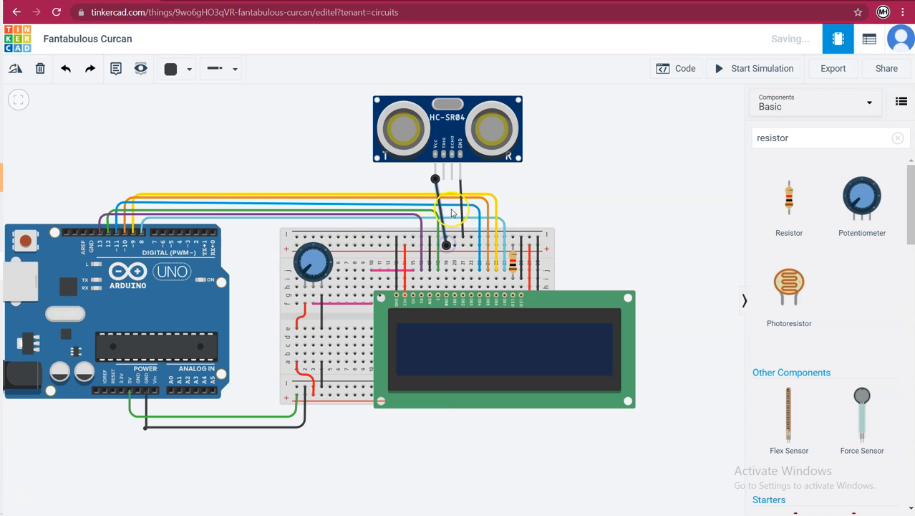
click(190, 69)
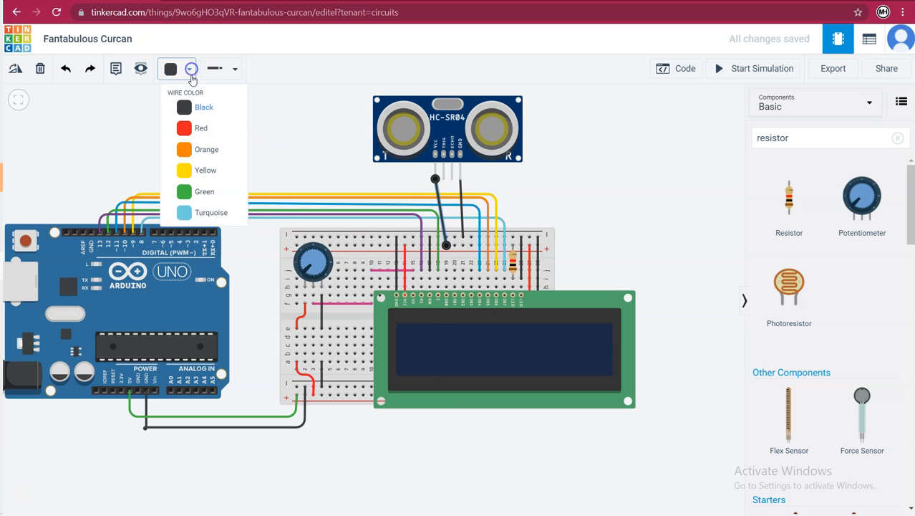
click(200, 129)
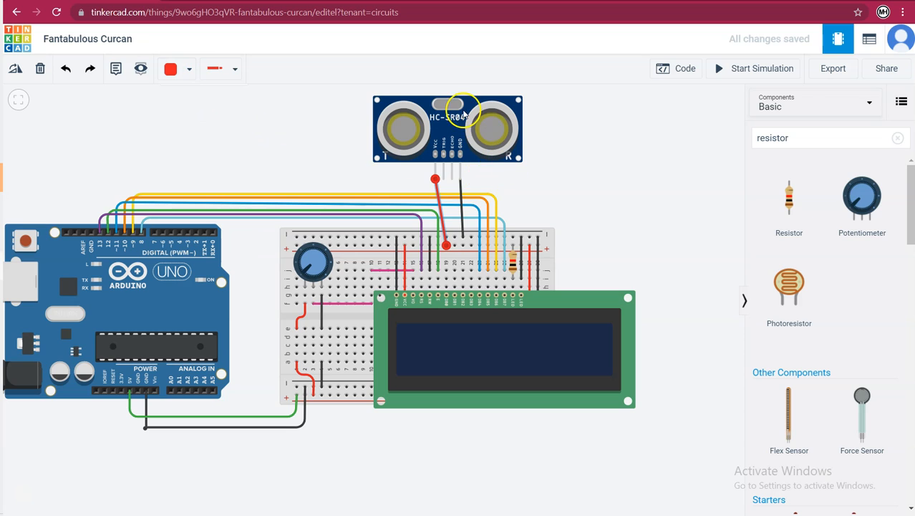
drag(473, 104, 485, 105)
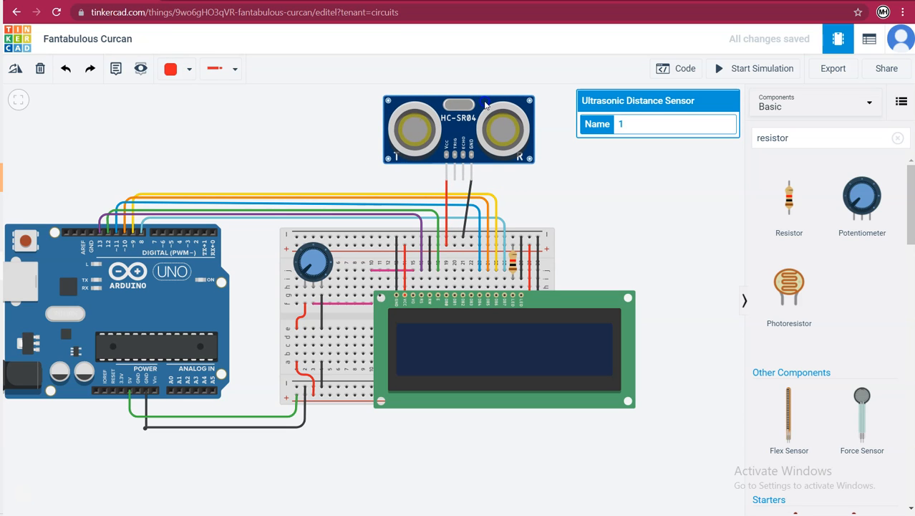
Replace the slanted GND wire of the ultrasonic sensor with a vertical black wire to the upper negative rail
click(464, 222)
key(Delete)
click(471, 179)
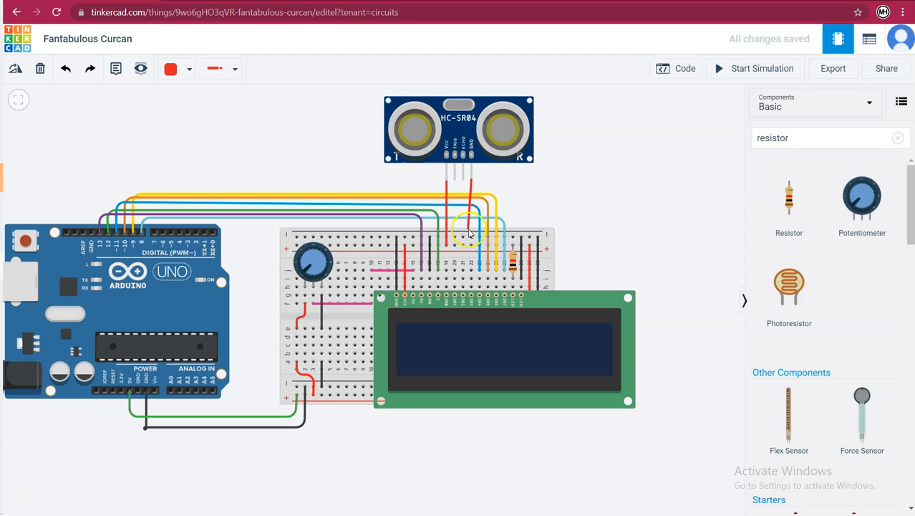
click(471, 237)
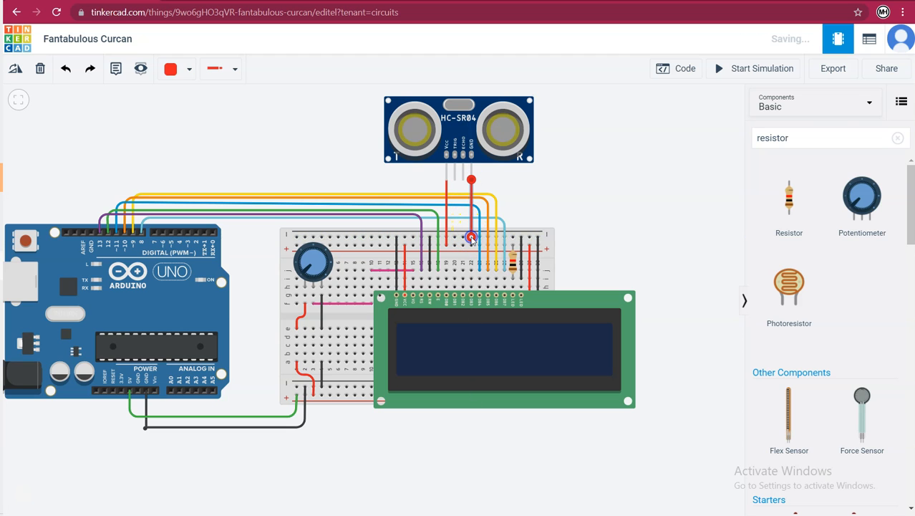
click(190, 68)
click(190, 108)
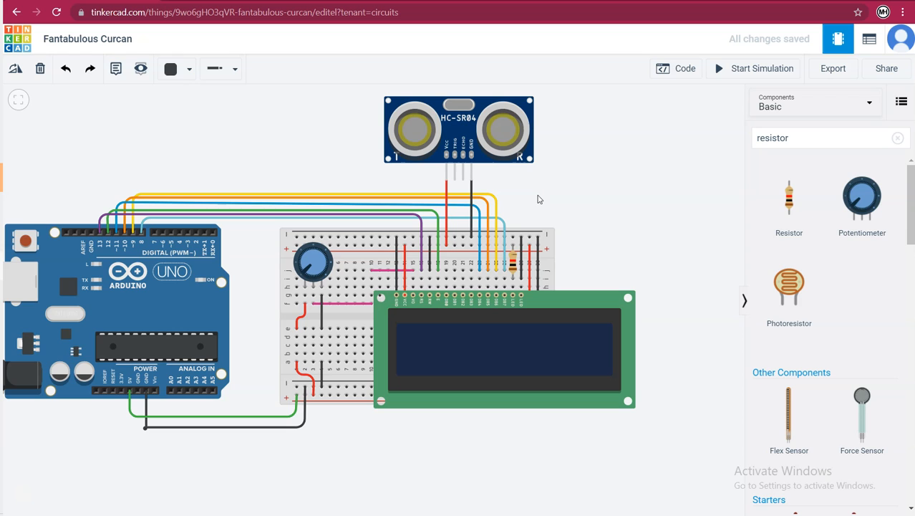
click(528, 199)
click(508, 209)
click(423, 212)
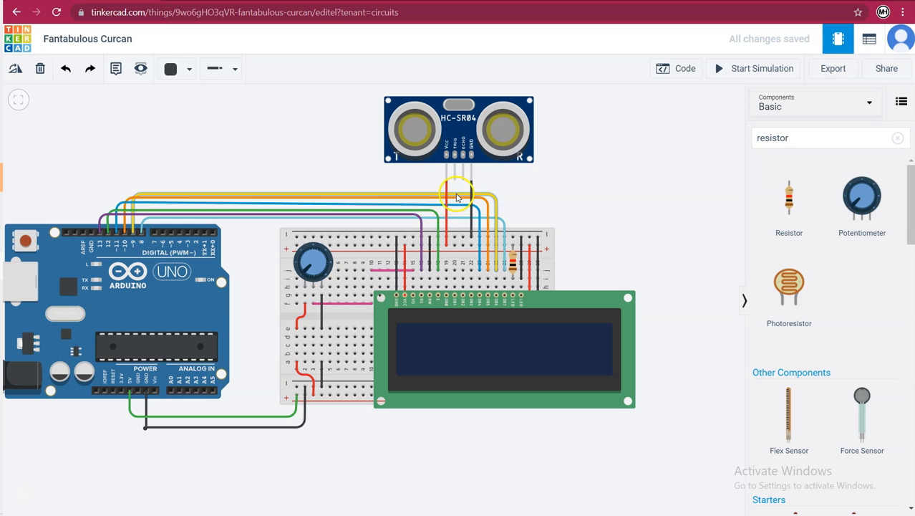
click(21, 500)
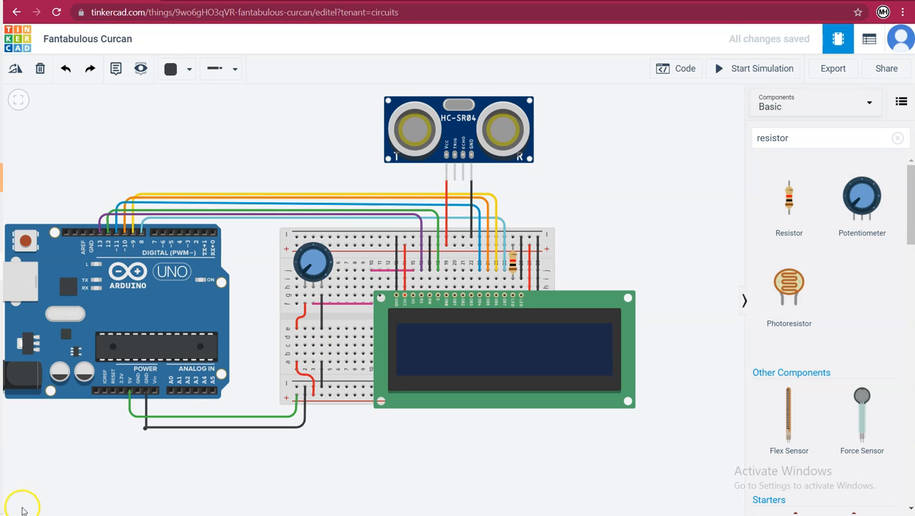
Wire the ultrasonic sensor's ECHO pin to Arduino digital pin 2 with right-angle bends above the existing wires
click(463, 182)
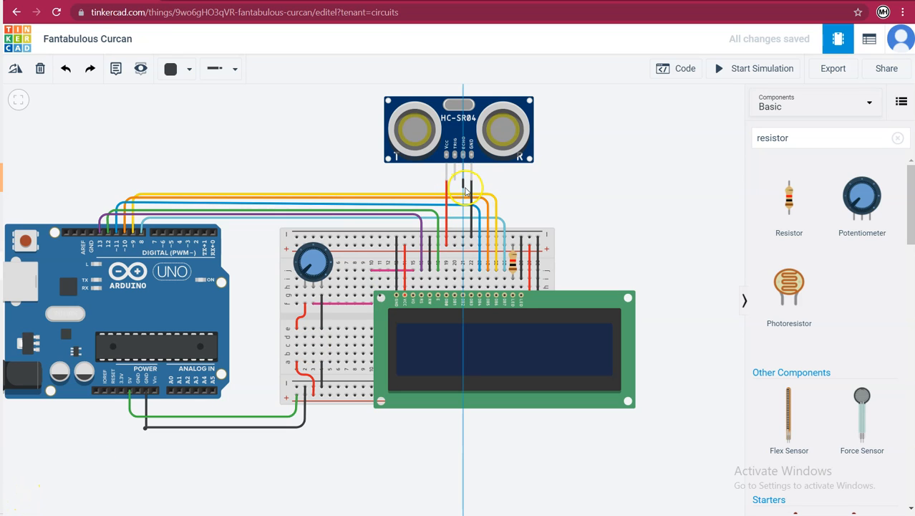
mouse_move(447, 197)
mouse_down()
mouse_move(311, 198)
mouse_move(215, 179)
mouse_move(194, 193)
mouse_up()
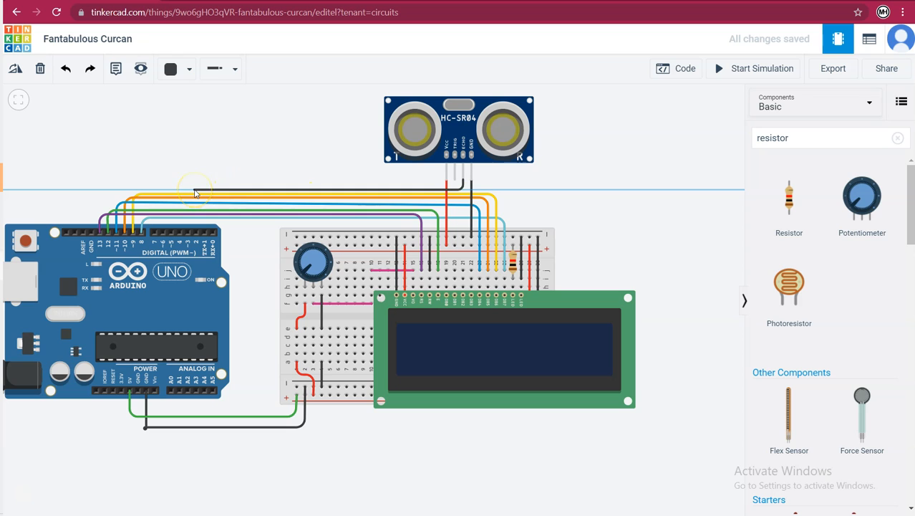
click(195, 230)
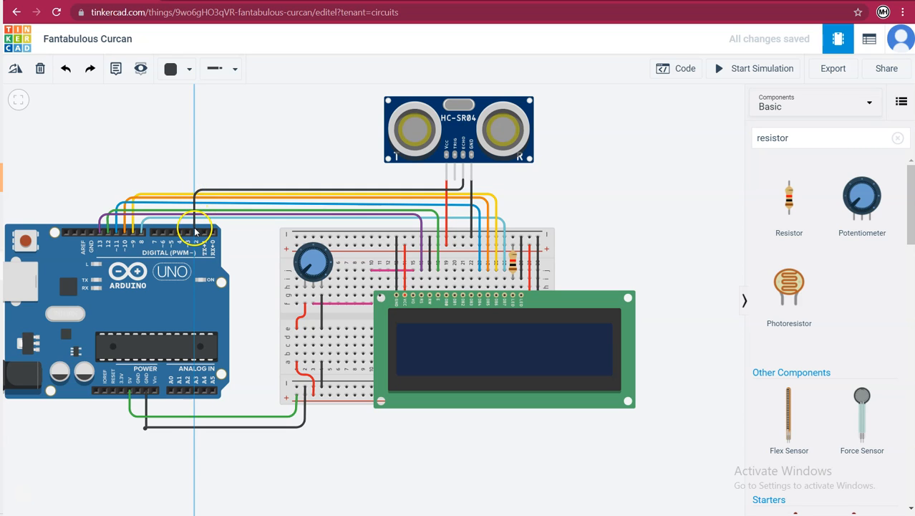
Wire the ultrasonic sensor's TRIG pin to Arduino digital pin 3 with right-angle bends and color the wire brown
drag(506, 174, 189, 187)
click(462, 188)
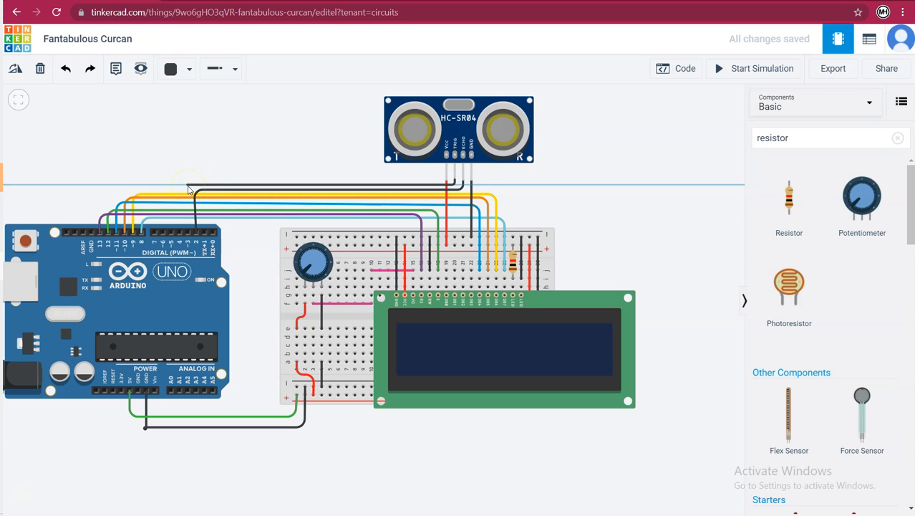
drag(191, 187, 188, 230)
click(441, 169)
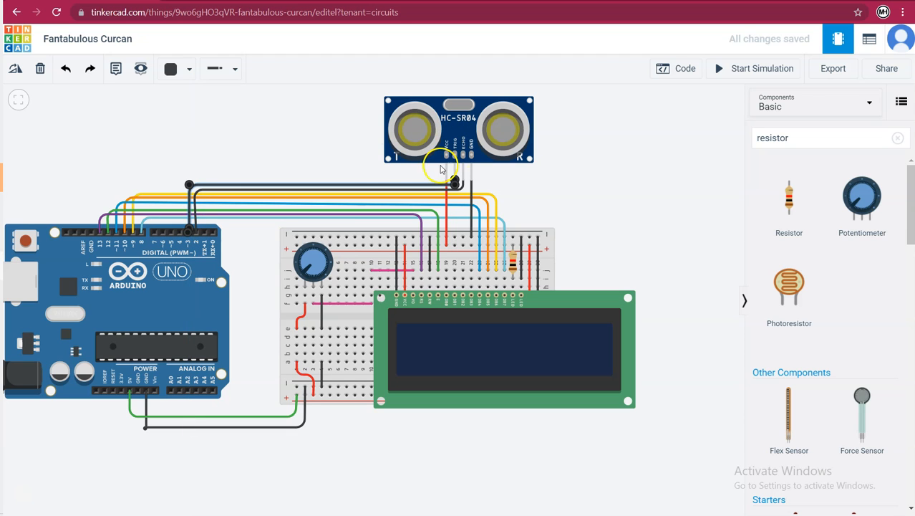
click(189, 69)
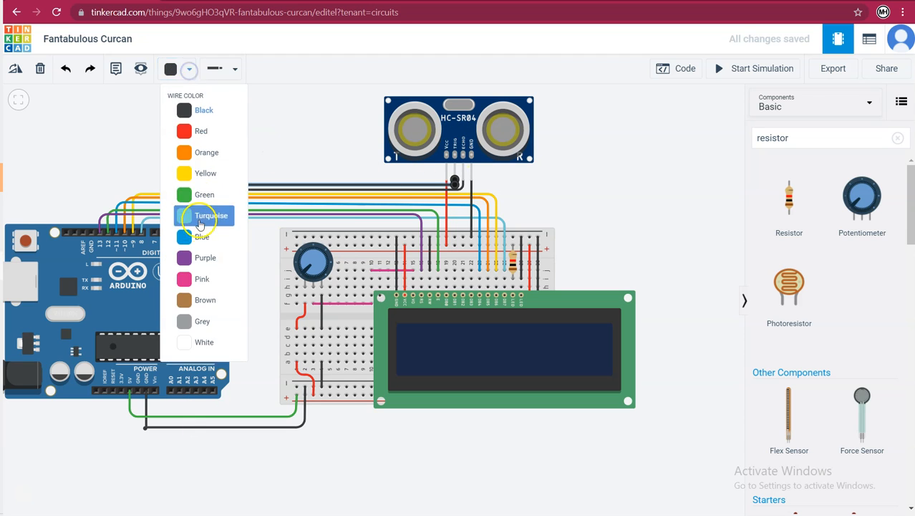
click(204, 300)
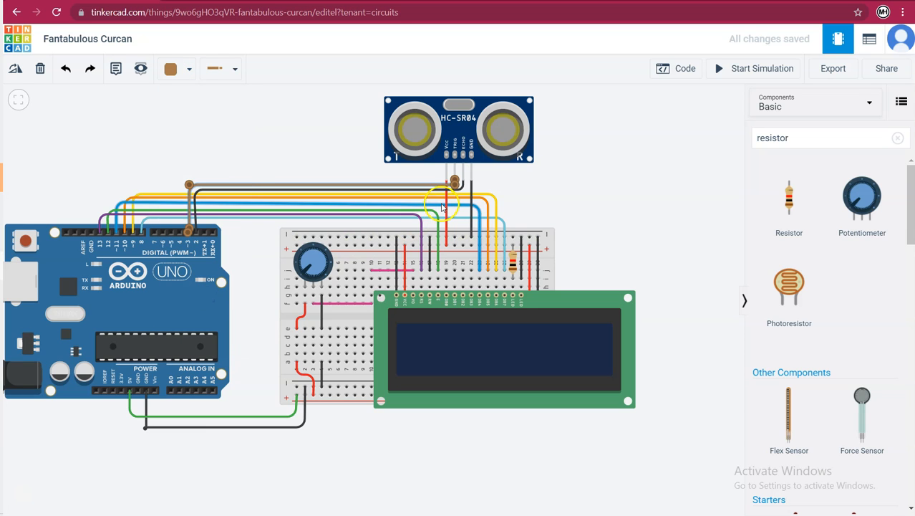
Color the wire between the sensor's ECHO pin and Arduino pin 2 grey
click(415, 189)
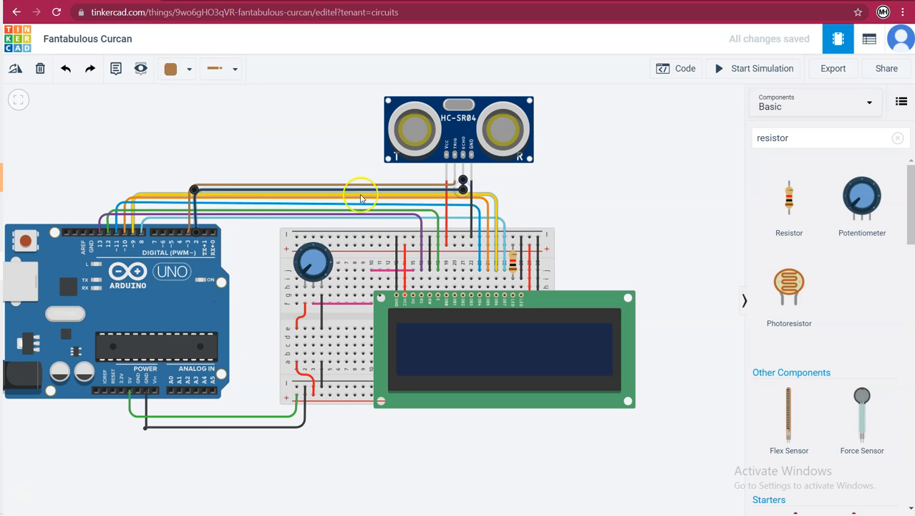
click(188, 68)
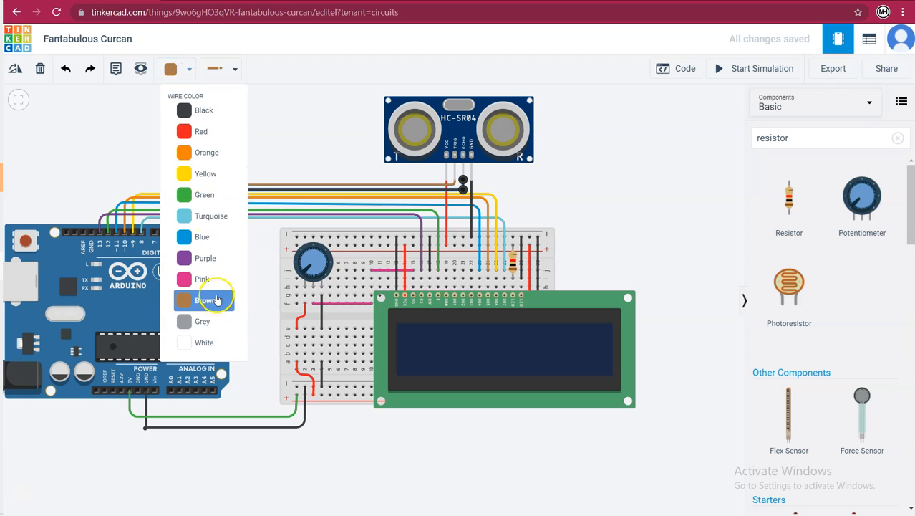
click(204, 321)
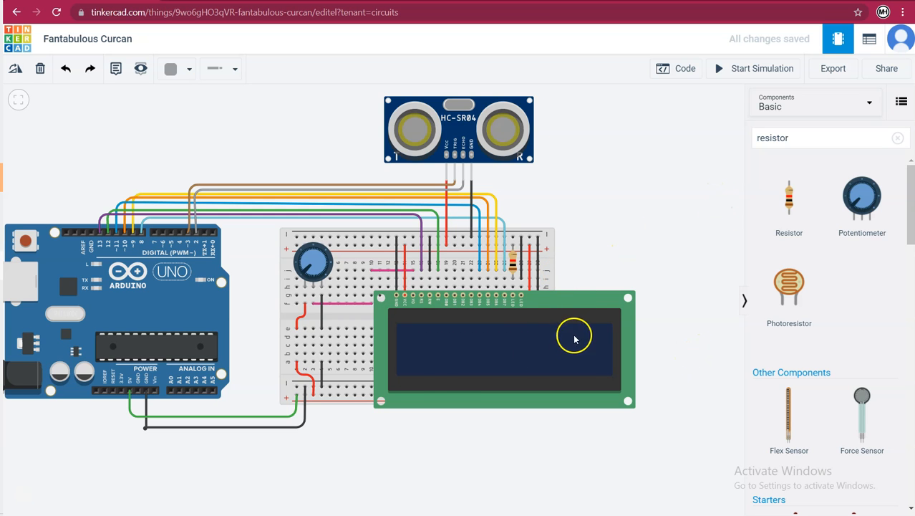
Open the Arduino code in Text mode, discarding the blocks, and delete all of the default code
mouse_move(669, 212)
mouse_down()
mouse_move(664, 182)
mouse_move(688, 197)
mouse_move(644, 232)
mouse_move(668, 206)
mouse_up()
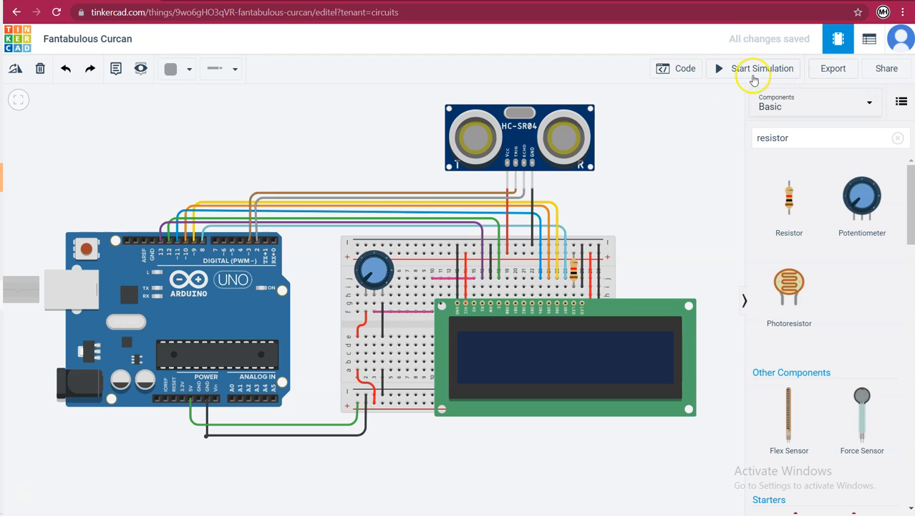
click(679, 71)
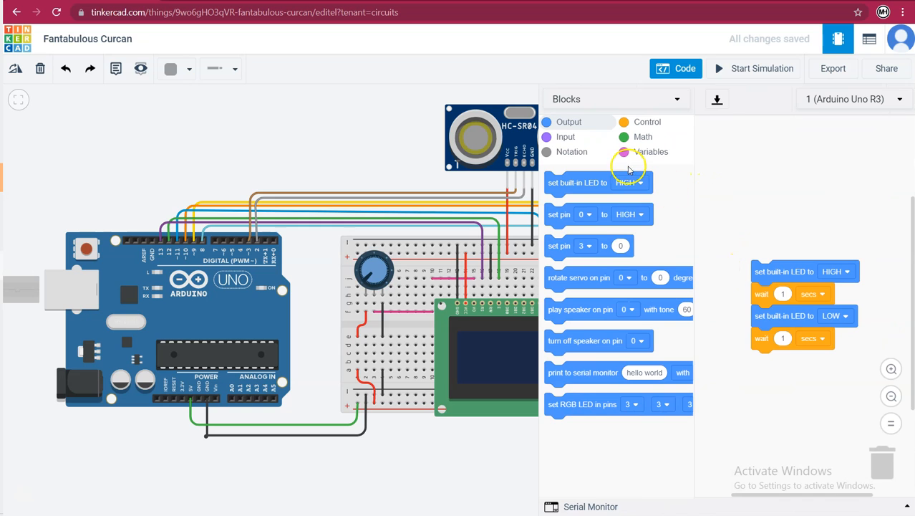
click(674, 102)
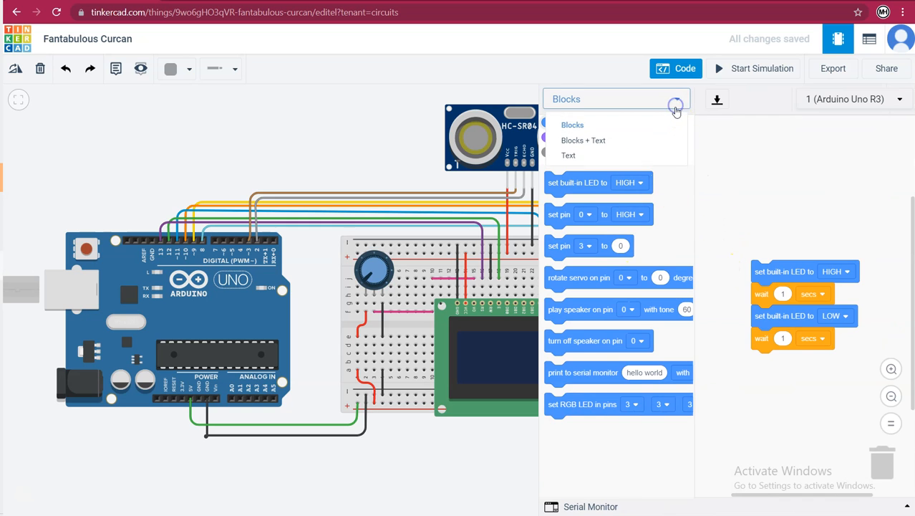
click(600, 158)
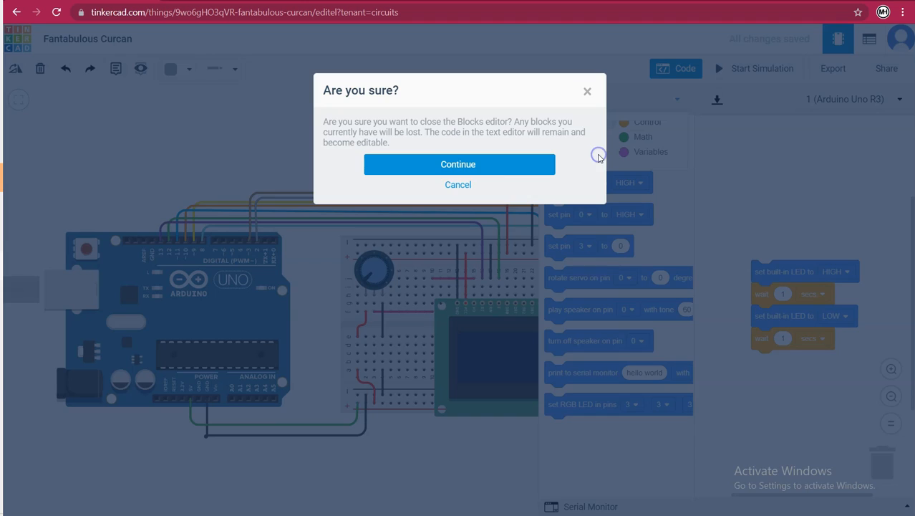
click(484, 167)
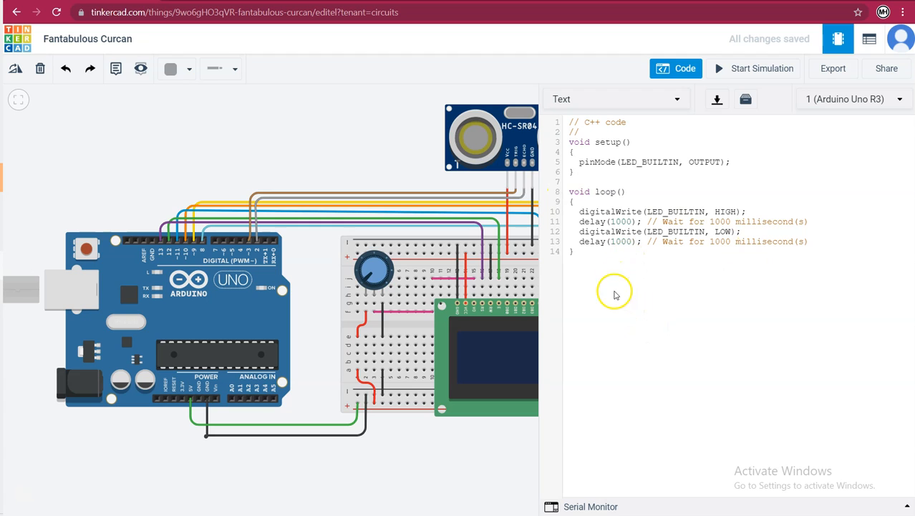
drag(591, 277, 565, 126)
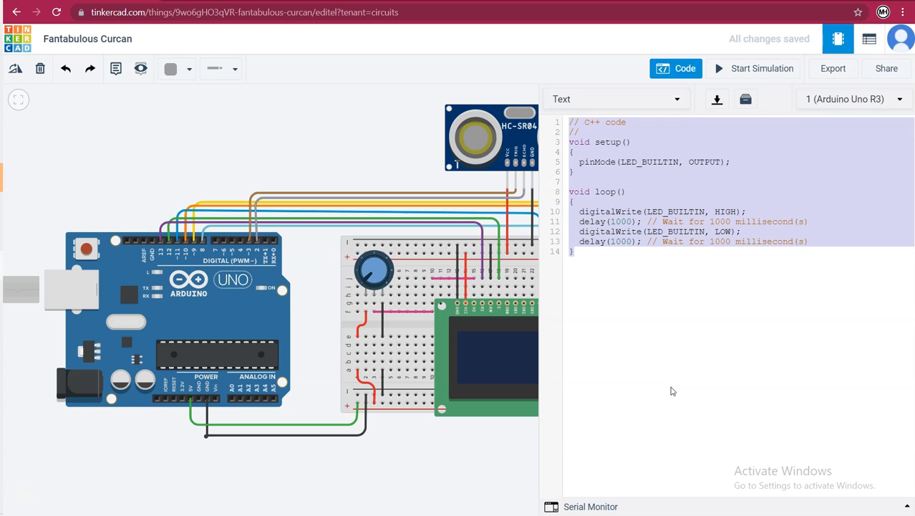
key(Delete)
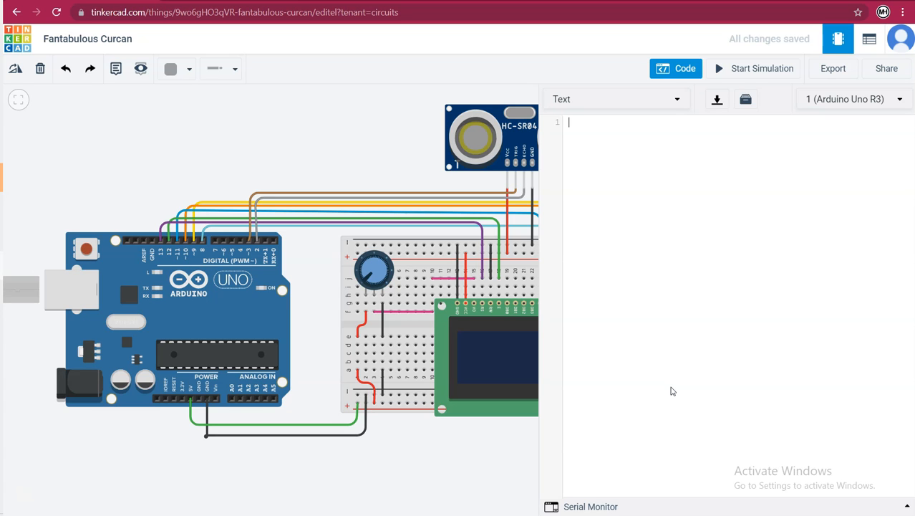
Add #include<LiquidCrystal.h> at the start of the code and, two blank lines below, #define echo 2
text(nclude<Liqui)
text(Crystal)
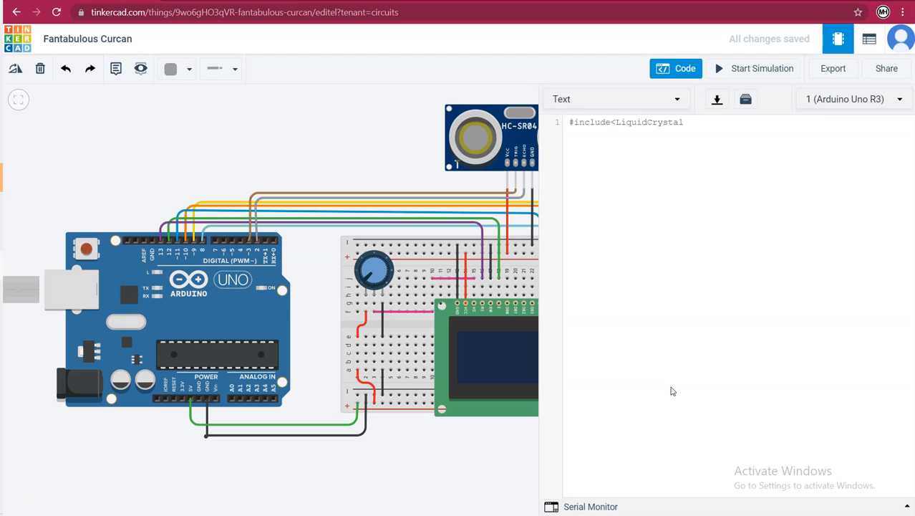
text(.h>)
key(Return)
key(Return)
key(Return)
text(#define echo 2)
key(Return)
Duplicate the #define echo 2 line below itself and change the copy to #define trig 2
drag(645, 153, 567, 154)
key(ctrl+c)
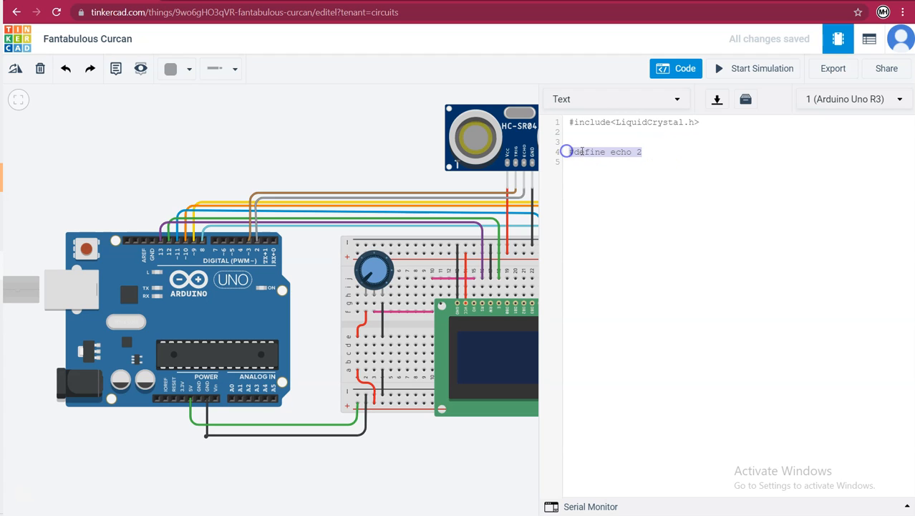
click(661, 159)
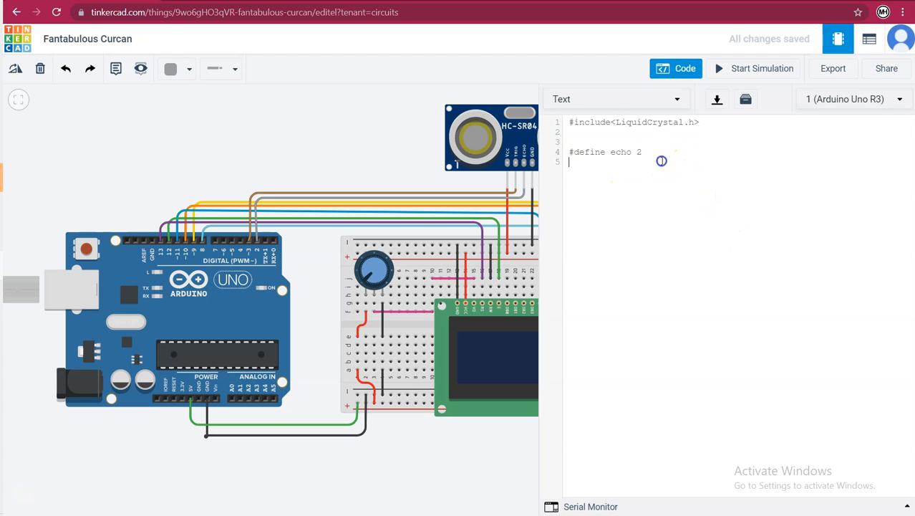
key(ctrl+v)
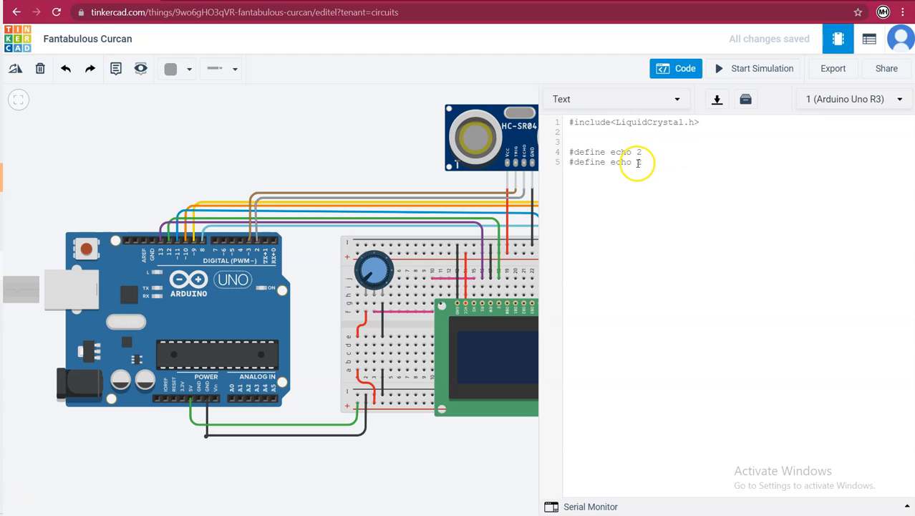
key(BackSpace)
key(BackSpace)
key(BackSpace)
key(BackSpace)
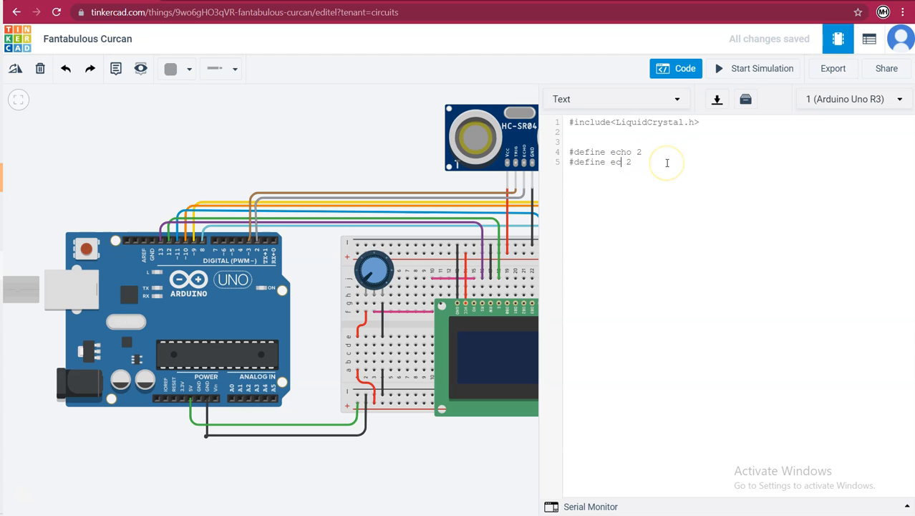
text(trig)
click(668, 161)
Declare the variables float duration; and float distance; below the pin definitions
key(Return)
key(Return)
text(float duration)
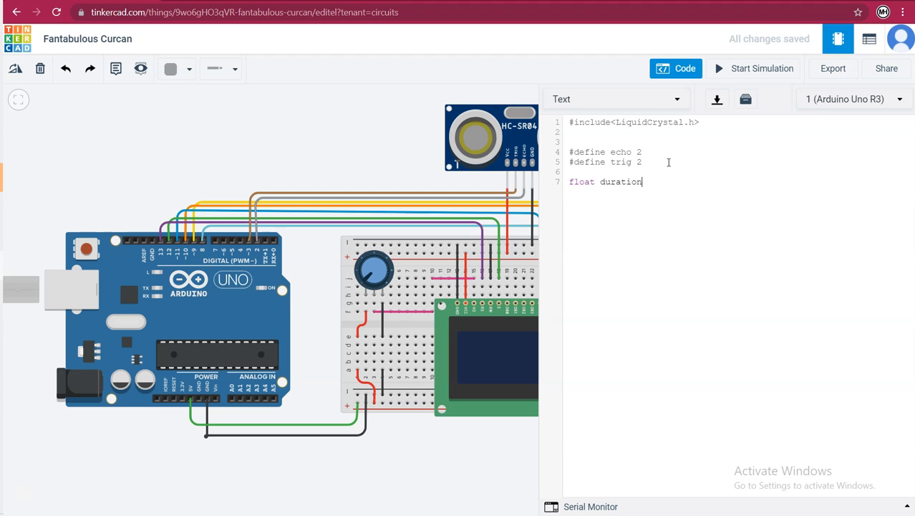
text(;)
key(Return)
text(float)
text(distance;)
key(Return)
key(Return)
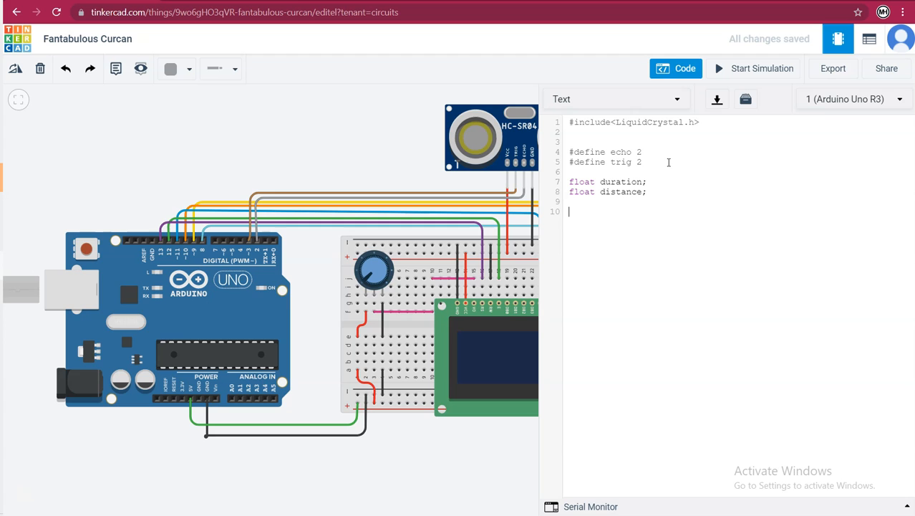
Add LiquidCrystal lcd(13,12,11,10,9,8); with the comment //lcd (RS,EN,D4,D5,D6,D7) below the variables
text(LiquidCry)
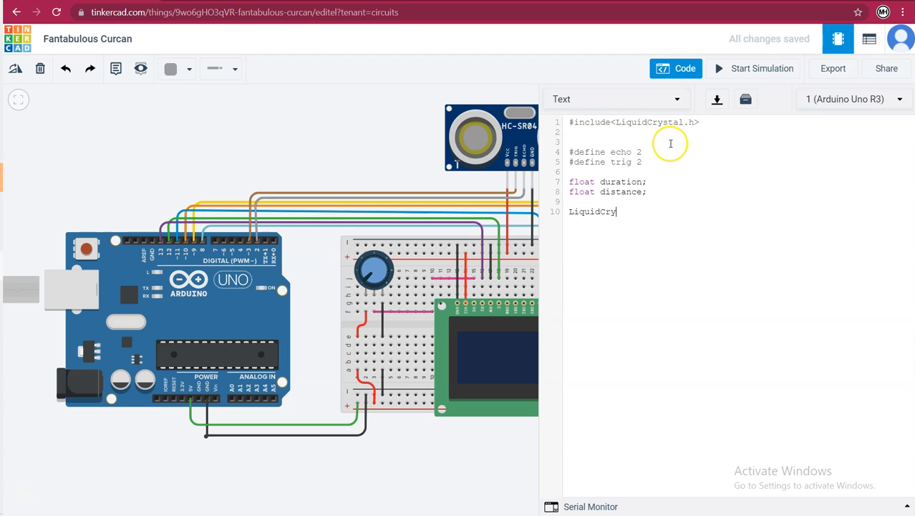
text(stal lcd(13,12,11,10,9,8);//lcd ()
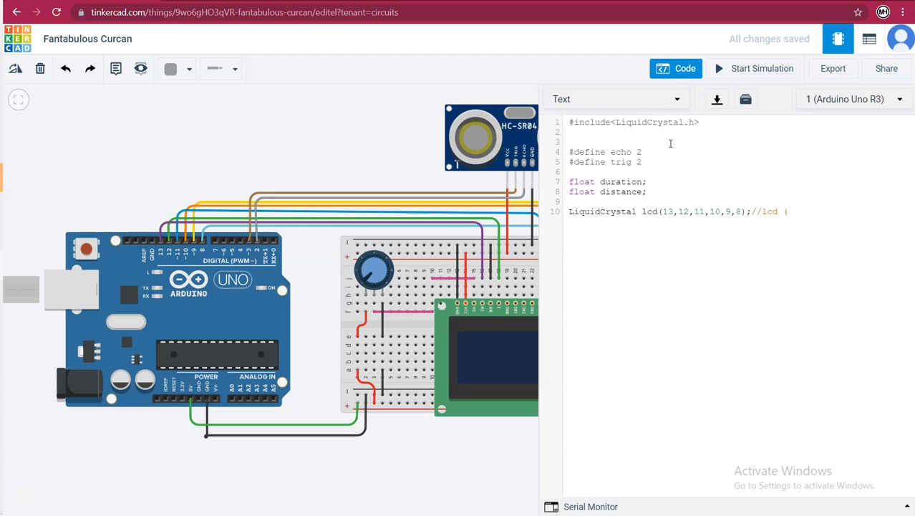
text(RS,EN,D4,D5,D6,D7))
key(Return)
key(Return)
Start a function below the LCD declaration with void() and an opening brace on the following line
text(void)
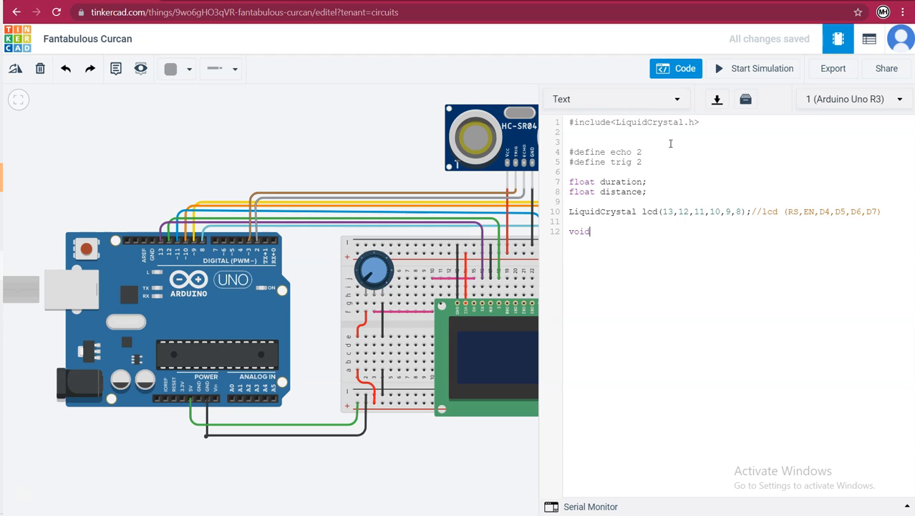
text(())
key(Return)
key(Return)
key(Up)
text({)
key(Return)
key(Return)
Add the statement pinMode(trig,OUTPUT); inside the function
text(pinMode(trig,)
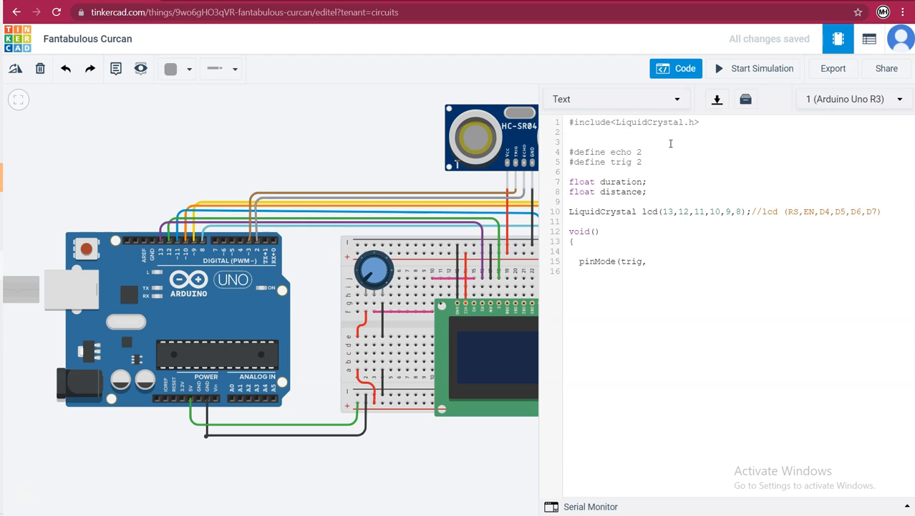
text(OUTPIT)
key(BackSpace)
key(BackSpace)
text(ut)
key(BackSpace)
key(BackSpace)
text(ut)
key(BackSpace)
key(BackSpace)
key(Caps_Lock)
text(UT)
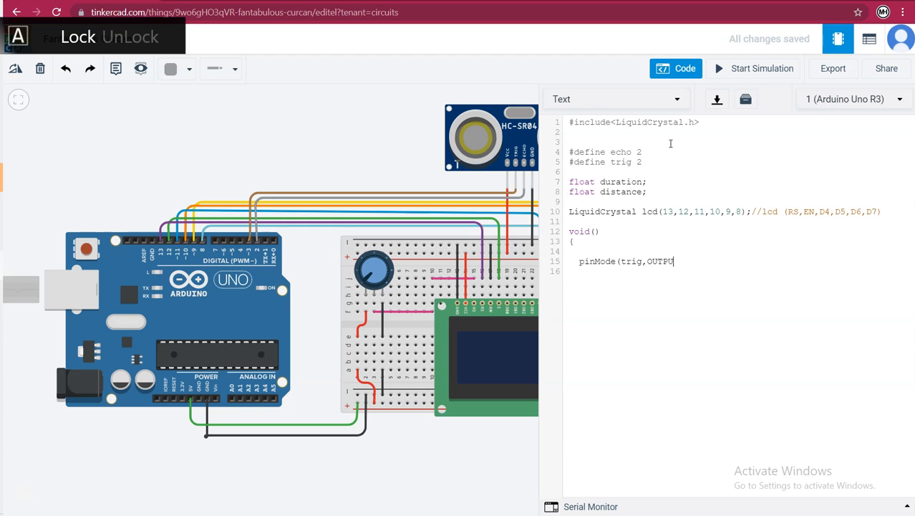
text())
key(Caps_Lock)
text(;)
key(Return)
Duplicate the pinMode(trig,OUTPUT); statement onto the line below it
key(Up)
key(shift+Right)
key(shift+Right)
key(shift+Right)
key(shift+Right)
key(shift+Right)
key(shift+Right)
key(shift+Right)
key(shift+Right)
key(shift+Right)
key(shift+Right)
key(shift+Right)
key(shift+Right)
key(shift+Right)
key(shift+Right)
key(shift+Right)
key(shift+Right)
key(shift+Right)
key(shift+Right)
key(shift+Right)
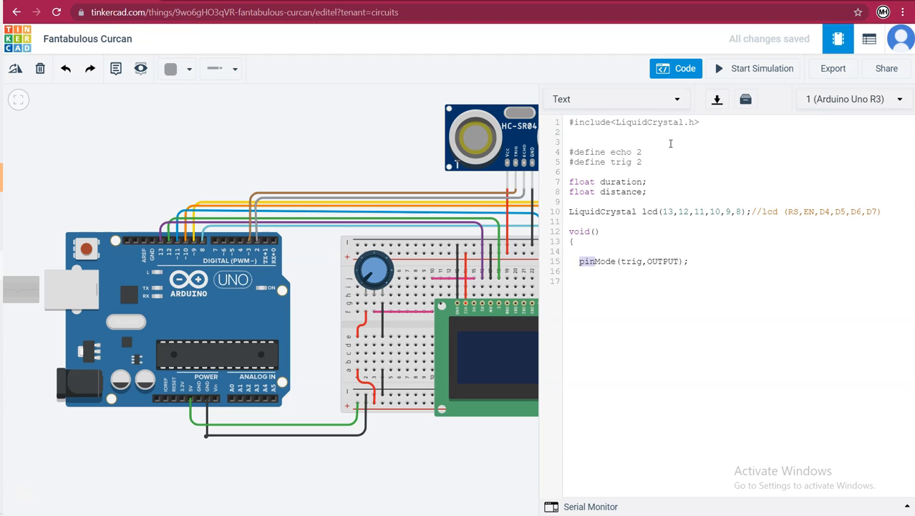
key(shift+Right)
key(shift+Right)
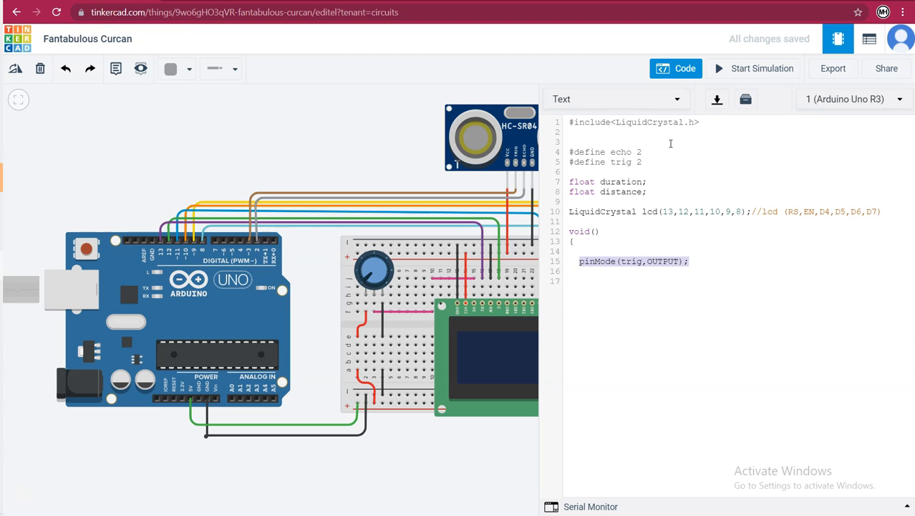
key(ctrl+c)
key(End)
key(Return)
key(ctrl+v)
Replace trig with echo in the second pinMode statement
key(Left)
key(Left)
key(Left)
key(Left)
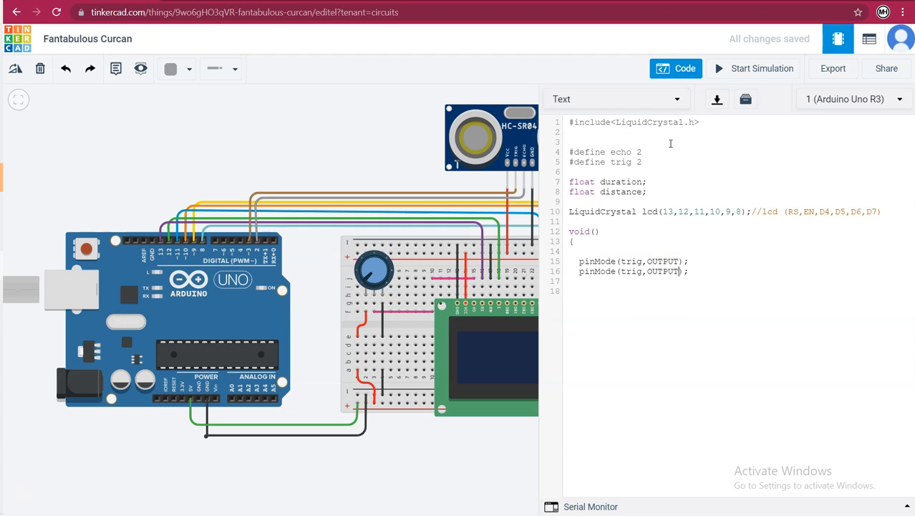
key(Left)
key(Left)
key(Left)
key(Left)
key(BackSpace)
key(BackSpace)
key(BackSpace)
key(BackSpace)
text(ECHO)
key(BackSpace)
key(BackSpace)
key(BackSpace)
key(BackSpace)
key(Caps_Lock)
text(echo)
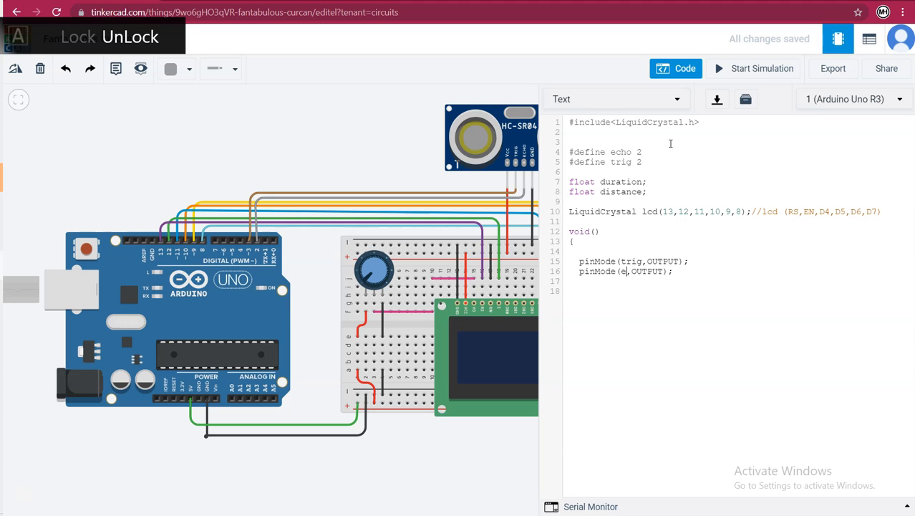
Change the mode in the pinMode statement for echo to INPUT
key(Right)
key(Right)
key(Right)
key(Right)
key(BackSpace)
key(BackSpace)
key(BackSpace)
key(Caps_Lock)
text(INT)
key(BackSpace)
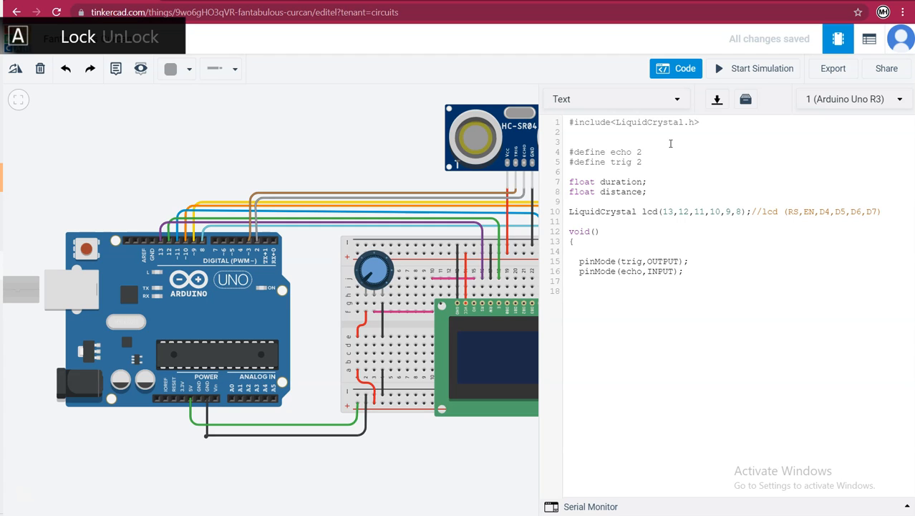
Add the statement Serial.begin(9600); directly below the two pinMode statements
key(Right)
key(Return)
key(Return)
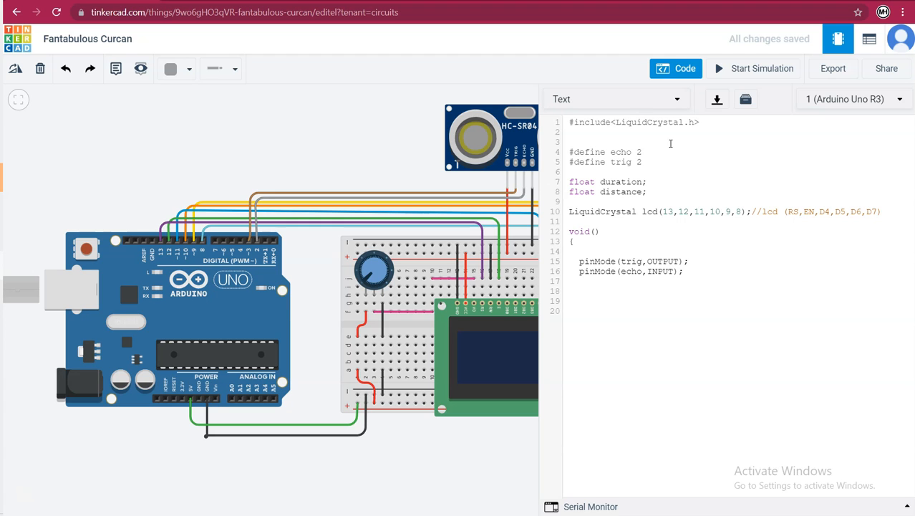
key(Up)
text(sERIAL)
key(BackSpace)
key(BackSpace)
key(BackSpace)
key(BackSpace)
key(BackSpace)
key(BackSpace)
key(Caps_Lock)
text(Serial)
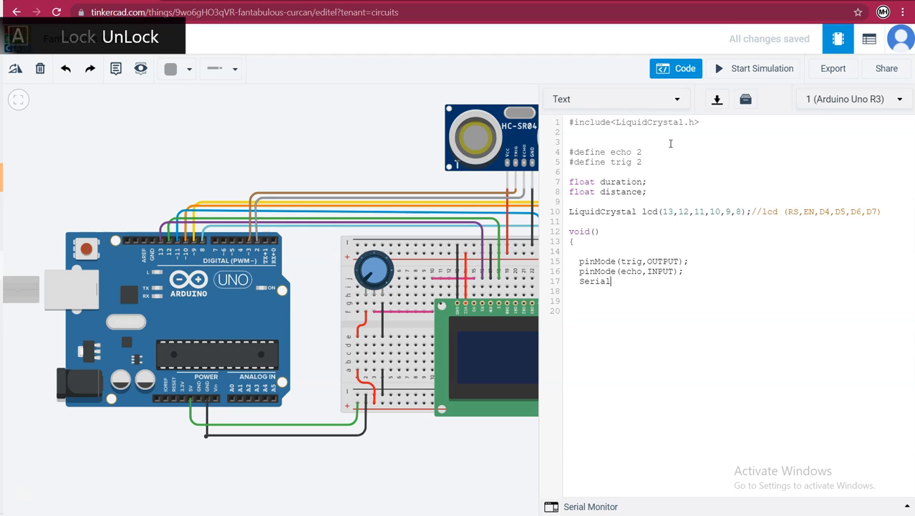
text(.begin(9600);)
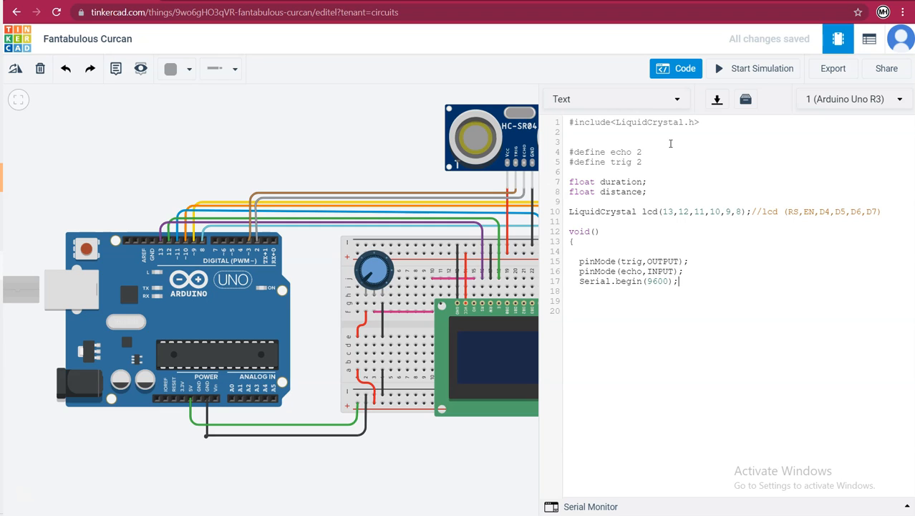
Add lcd.begin(16,2); below the serial statement and end the function with a closing brace
key(Return)
text(lcd.begin(16,2);)
key(Return)
key(Return)
text(})
Start a void loop() function below the first function, with an opening brace and blank lines for its body
key(Return)
key(Return)
text(void loop)
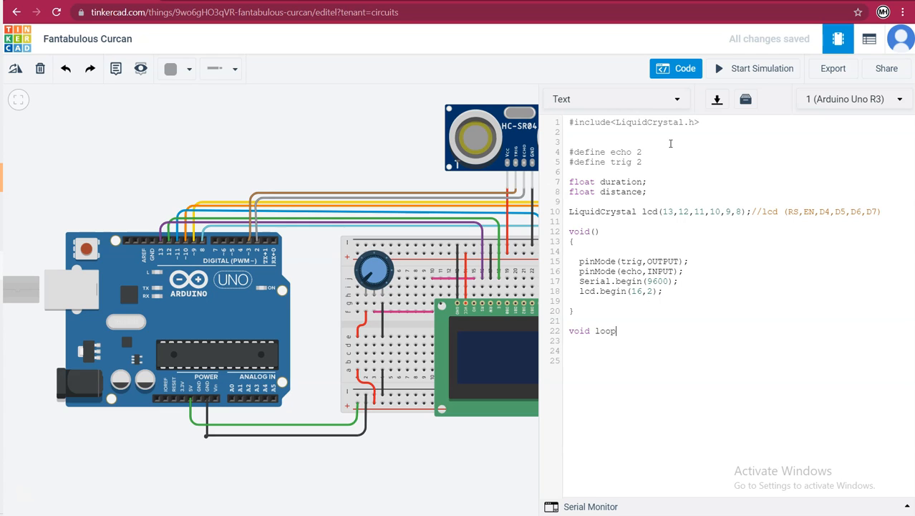
text(())
key(Return)
key(Return)
key(Return)
key(Up)
key(Up)
key(BackSpace)
key(Down)
key(Return)
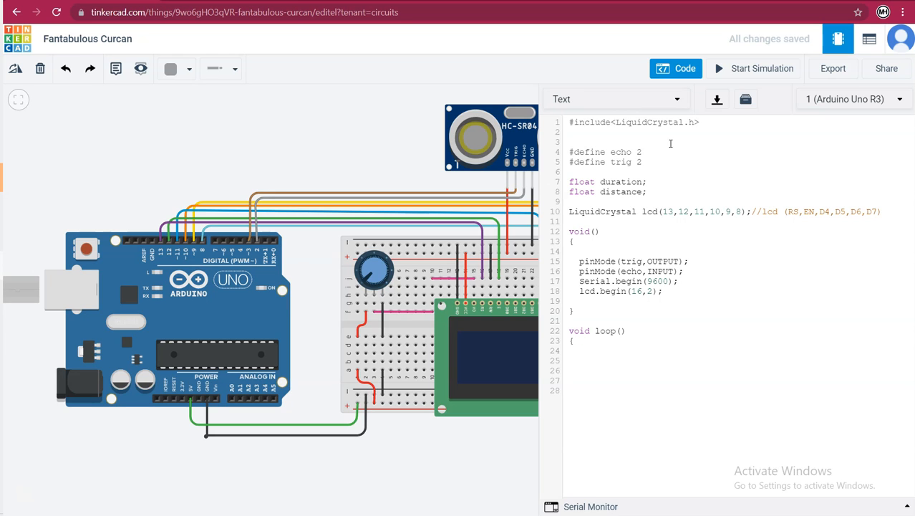
Add the call ultrasonic_fn(); as the first statement inside loop
text(time)
text(_)
key(BackSpace)
key(BackSpace)
key(BackSpace)
key(BackSpace)
key(BackSpace)
text(ultrasonic_fn();)
key(Return)
Add the statement distance=duration*(0.0343); below the ultrasonic_fn call
text(distance=duratiob)
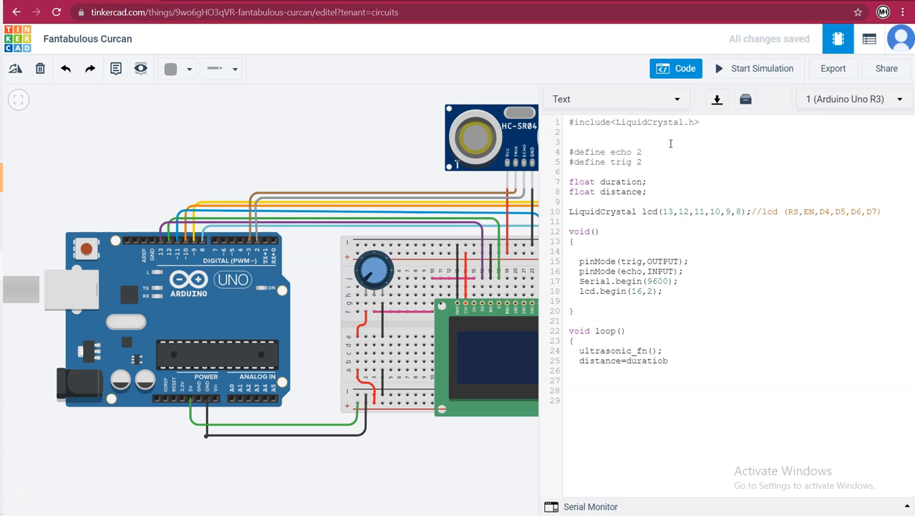
key(BackSpace)
text(n*(0.0342)
key(BackSpace)
text(3);)
key(Return)
Add the call show_distance(); below the distance calculation and end loop with a closing brace
text(distance_)
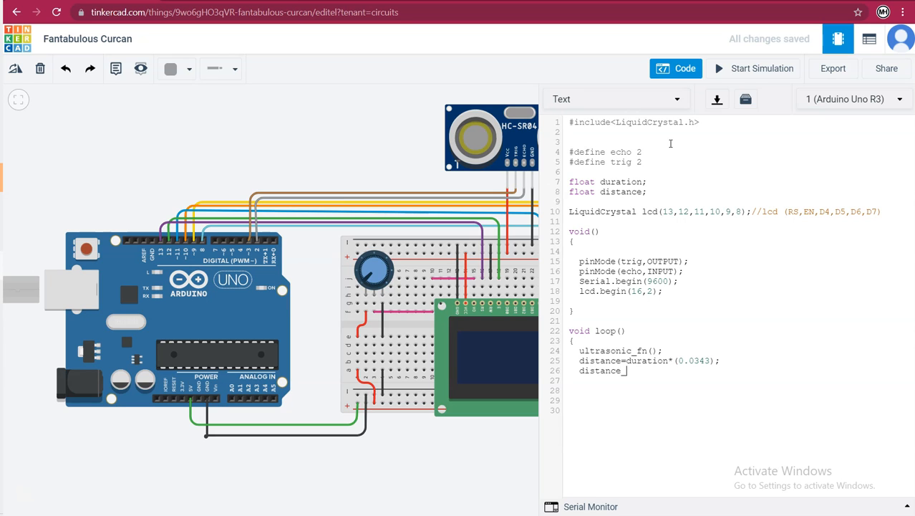
key(BackSpace)
key(BackSpace)
key(BackSpace)
key(BackSpace)
key(BackSpace)
key(BackSpace)
key(BackSpace)
key(BackSpace)
key(BackSpace)
text(show_distance();)
key(Return)
text(})
Start a void ultrasonic_fn() function directly below loop, with an opening brace on the following line
key(Return)
text(void)
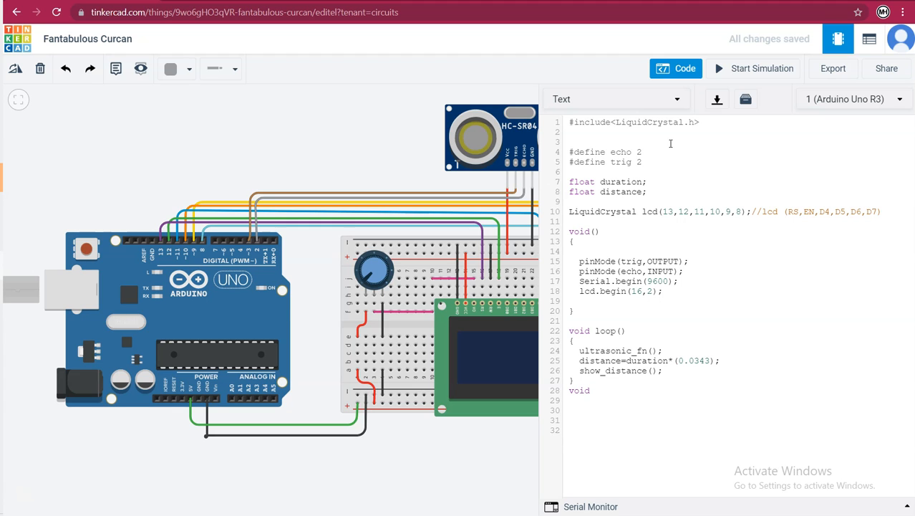
drag(594, 351, 643, 350)
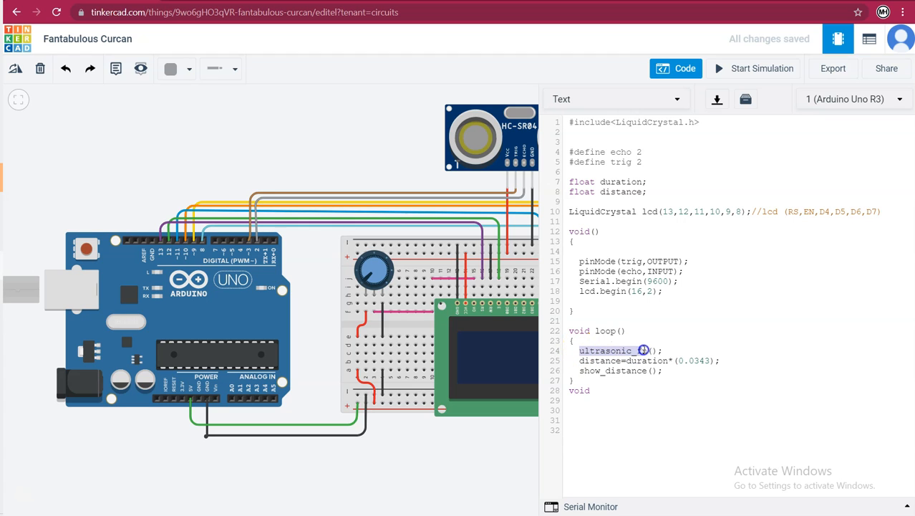
click(625, 396)
click(620, 390)
text(ultrasonic_fn())
key(Return)
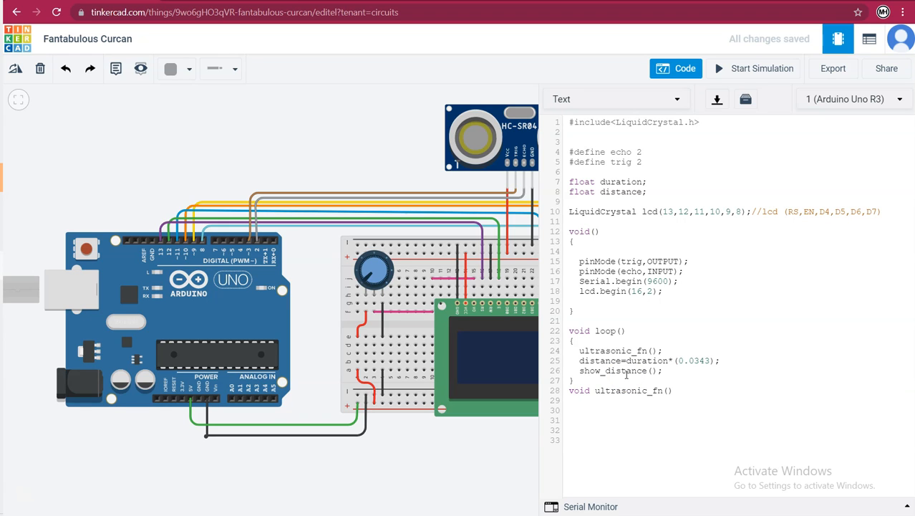
text({)
key(Return)
Add the statements digitalWrite(trig,LOW); and delayMicrosecond(2); inside ultrasonic_fn
text(digitalWrite(trig)
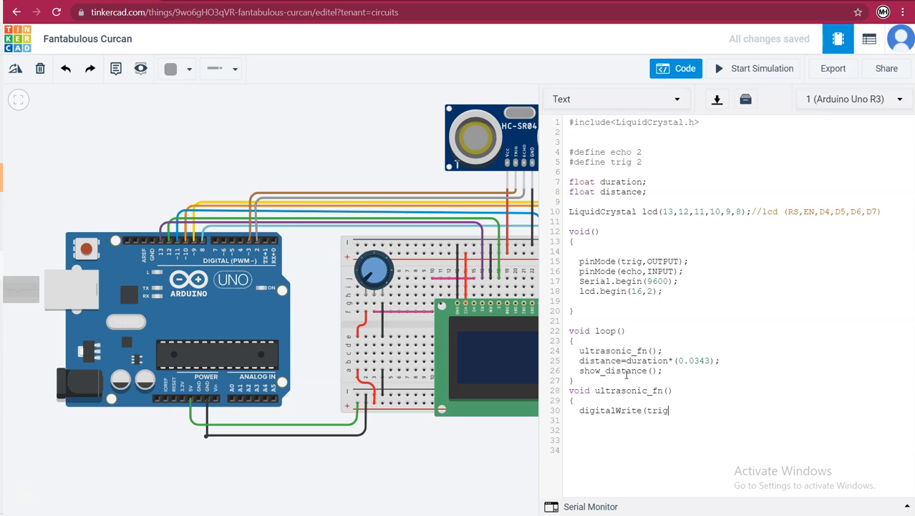
text(,LOW);)
key(Return)
text(delayMc)
key(BackSpace)
text(icroseco)
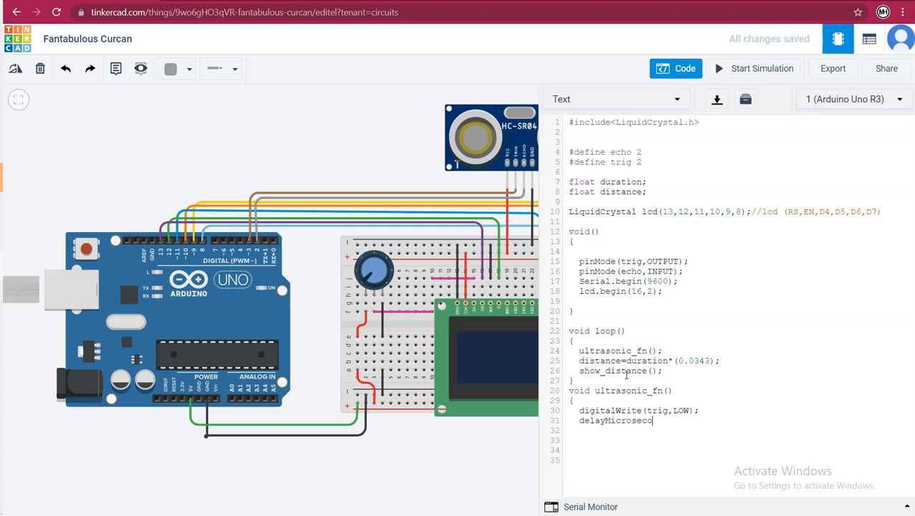
text(nd(2);)
key(Return)
Duplicate the digitalWrite and delayMicrosecond lines below the originals, leaving a blank line between the pairs
key(shift+Up)
key(shift+Up)
key(ctrl+c)
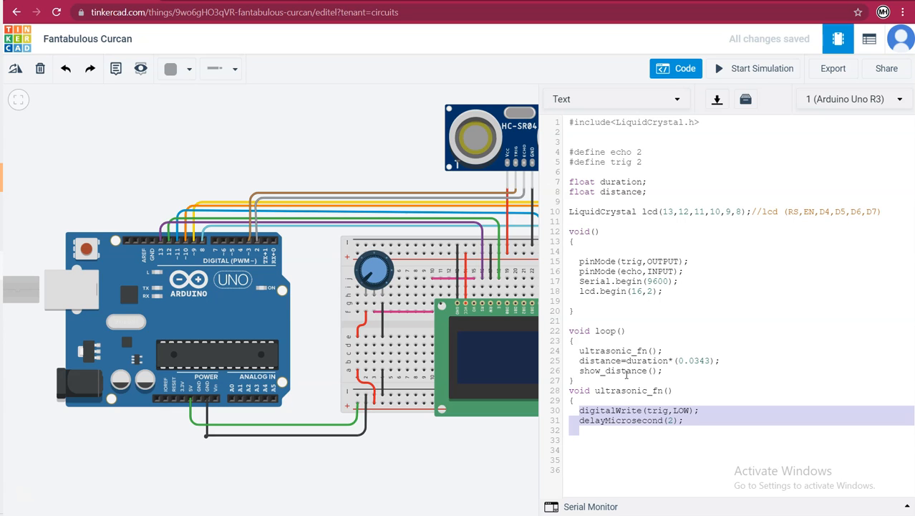
key(Down)
key(Down)
key(Down)
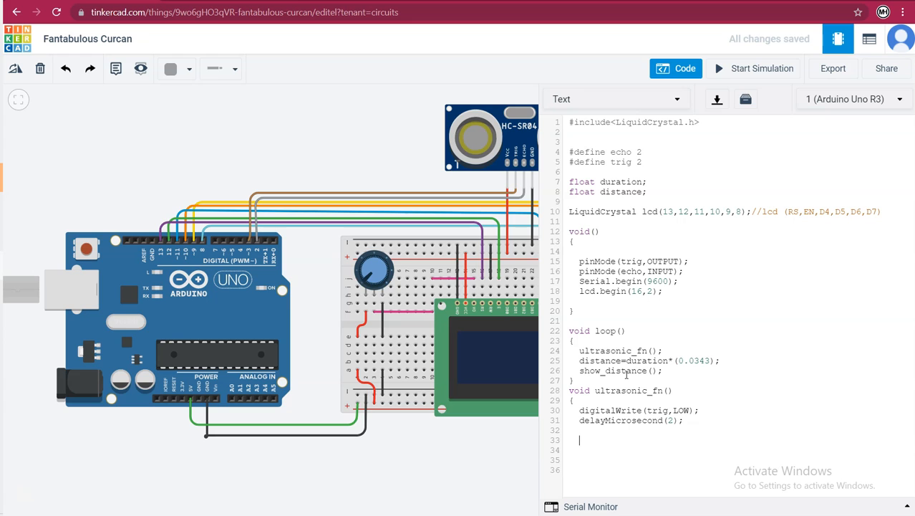
key(ctrl+v)
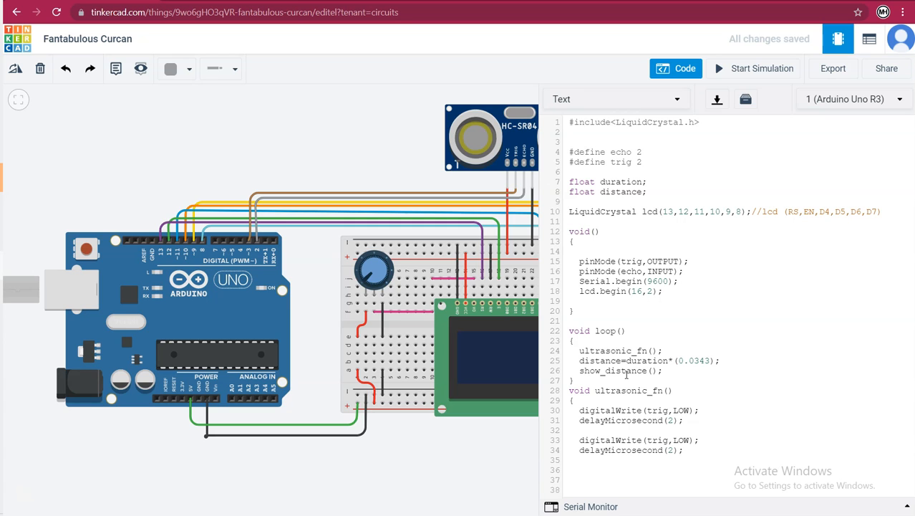
Change LOW to HIGH in the second digitalWrite statement of ultrasonic_fn
key(Up)
key(Up)
key(Right)
key(Right)
key(Right)
key(Right)
key(Right)
key(Right)
key(Right)
key(Right)
key(Right)
key(Right)
key(Right)
key(Right)
key(Right)
key(Delete)
key(BackSpace)
key(BackSpace)
text(HIGH)
Set the delay after the HIGH statement to 10 and paste another copy of the LOW and delay lines below it
key(Left)
key(Left)
key(Down)
key(BackSpace)
text(10)
key(Down)
key(ctrl+v)
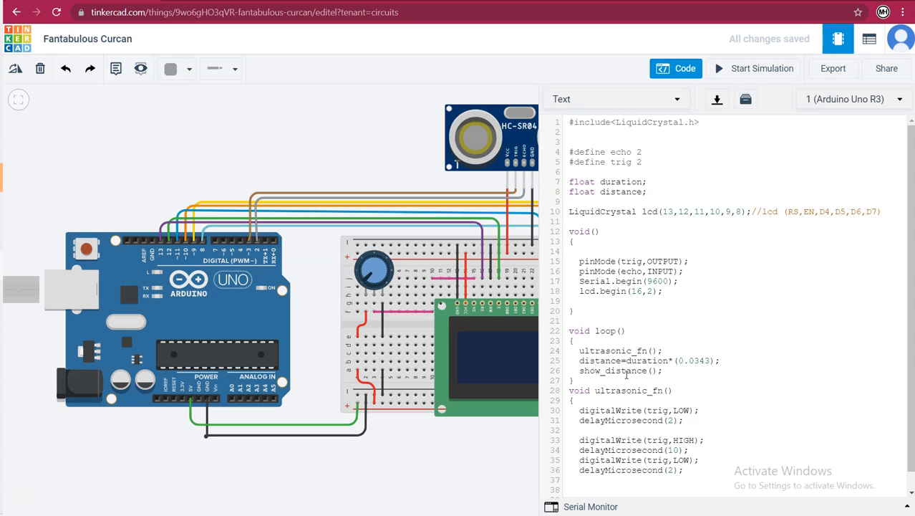
Erase the last digitalWrite(trig,LOW); statement of ultrasonic_fn down to "digit" and undo the most recent circuit edit
key(Right)
key(Right)
key(Right)
key(Right)
key(Right)
key(Right)
key(Right)
key(Right)
key(Right)
key(Right)
key(Right)
key(Right)
key(Right)
key(Right)
key(Right)
key(Right)
key(Right)
key(Right)
key(Right)
key(Right)
key(Right)
key(Right)
key(Right)
key(BackSpace)
key(BackSpace)
key(BackSpace)
key(BackSpace)
key(BackSpace)
key(BackSpace)
key(BackSpace)
key(BackSpace)
key(BackSpace)
key(BackSpace)
key(BackSpace)
key(BackSpace)
key(BackSpace)
key(BackSpace)
key(BackSpace)
key(BackSpace)
key(BackSpace)
key(BackSpace)
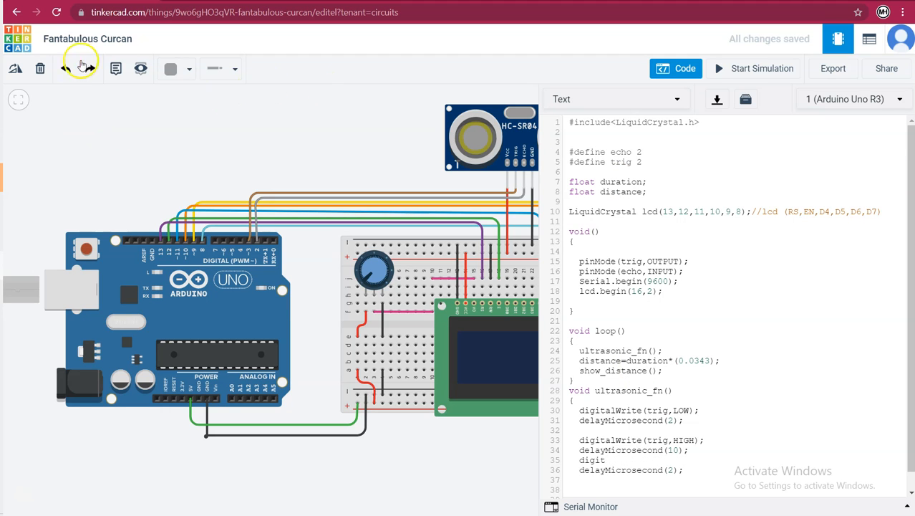
click(61, 74)
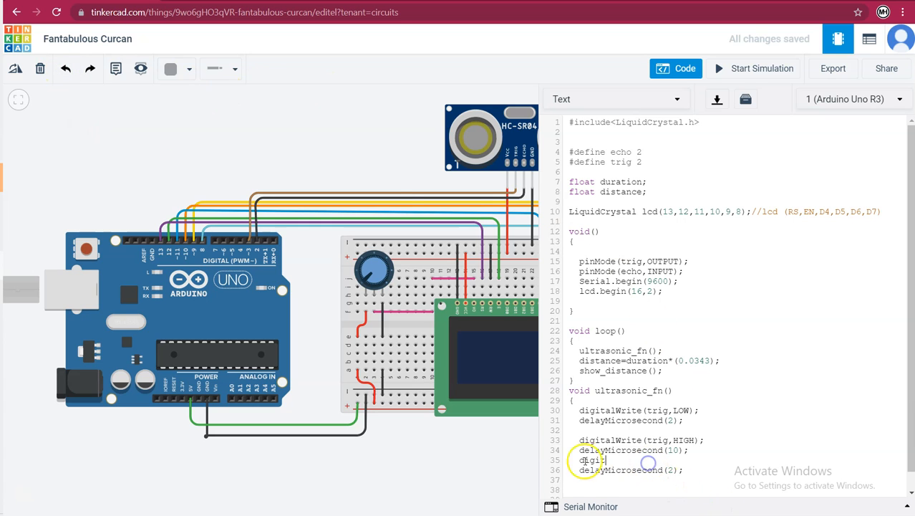
Delete the last delayMicrosecond(2); line of ultrasonic_fn and replace the leftover "digit" with a copy of digitalWrite(trig,HIGH);
mouse_move(579, 442)
mouse_down()
mouse_move(699, 440)
mouse_move(637, 450)
mouse_move(584, 440)
mouse_up()
key(ctrl+c)
click(700, 440)
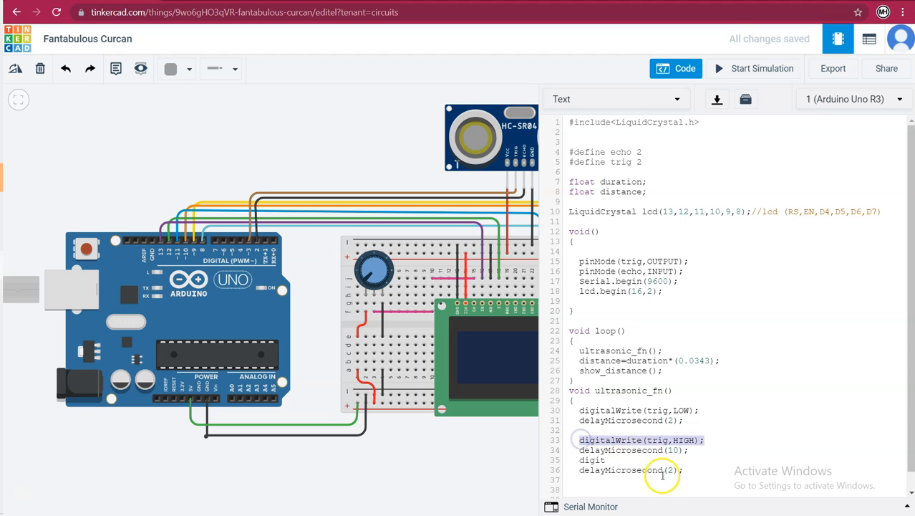
click(622, 461)
drag(683, 469, 582, 473)
key(BackSpace)
double_click(611, 459)
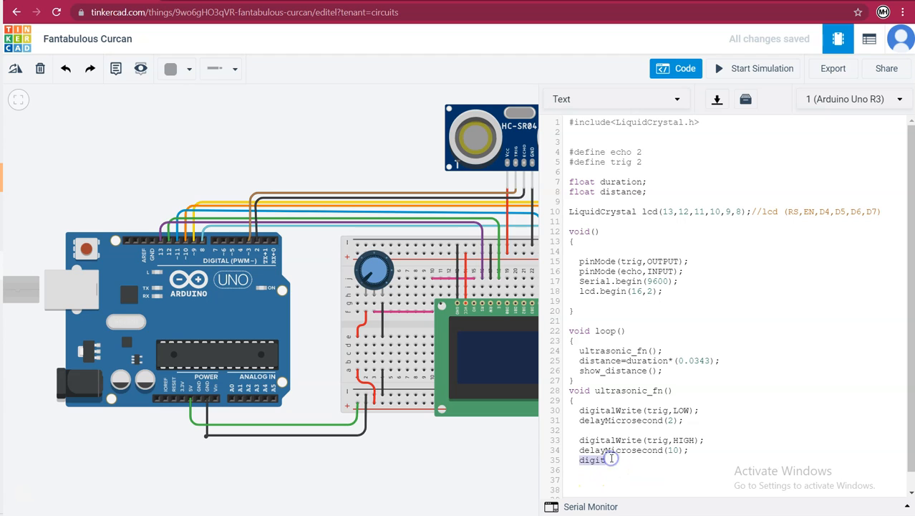
key(ctrl+v)
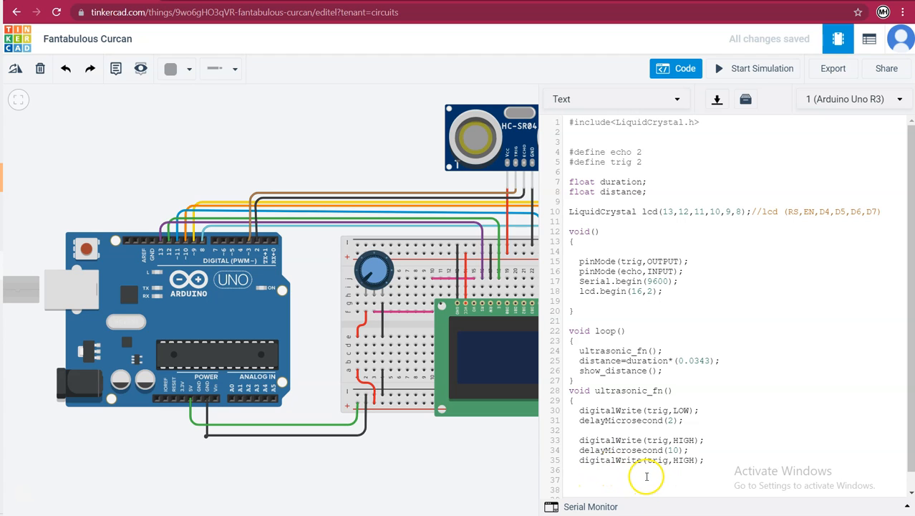
Change HIGH to LOW in the third digitalWrite statement of ultrasonic_fn
click(694, 462)
key(BackSpace)
key(BackSpace)
key(BackSpace)
key(BackSpace)
text(LOW)
Add duration=pulseIn(echo,HIGH); below a blank line at the end of ultrasonic_fn and close the function with a brace
key(End)
key(Down)
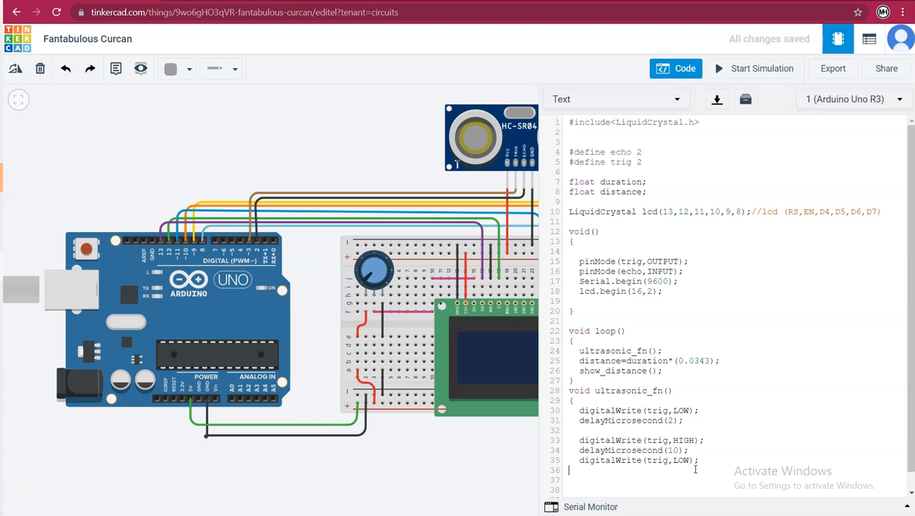
key(Down)
scroll(705, 445, down, 1)
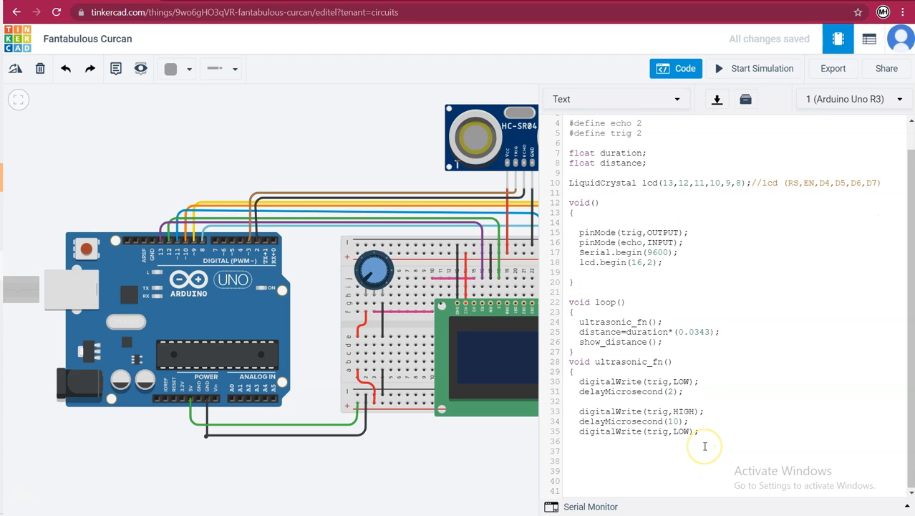
text(duration=pulseIn()
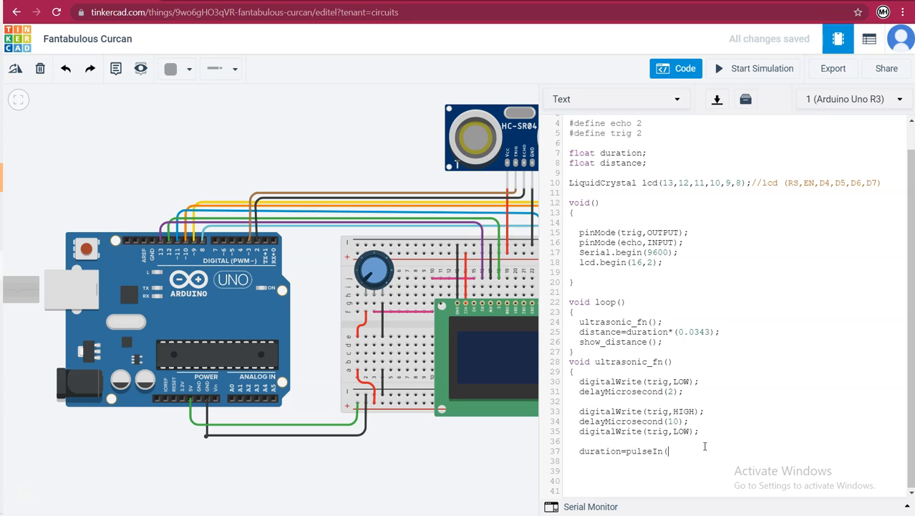
text(echo,HIGH);)
key(Return)
key(Return)
text(})
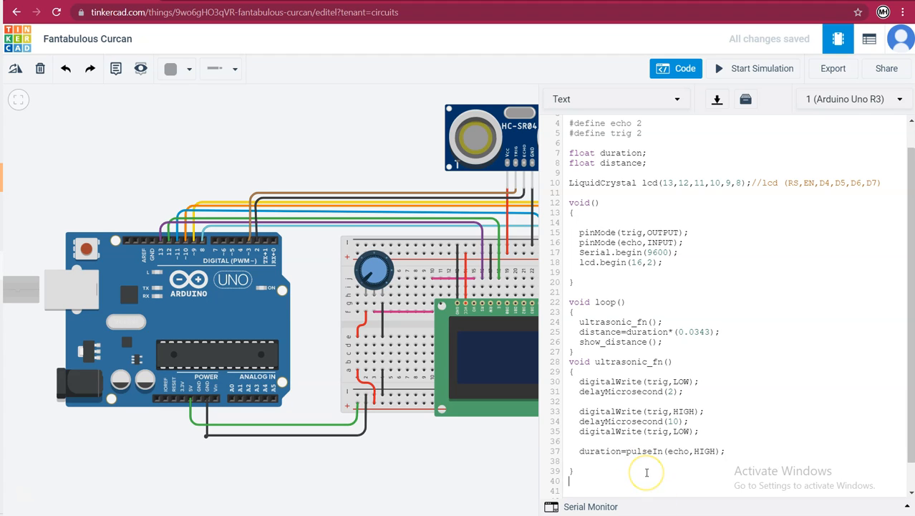
Add blank lines below ultrasonic_fn and start the function void display_distance() with an opening brace and lcd.clear();
key(Return)
key(Return)
key(Return)
key(Return)
key(Return)
key(Return)
key(Return)
key(Return)
key(Return)
key(Up)
key(Up)
key(Up)
key(Up)
key(Up)
key(Up)
key(Up)
key(Up)
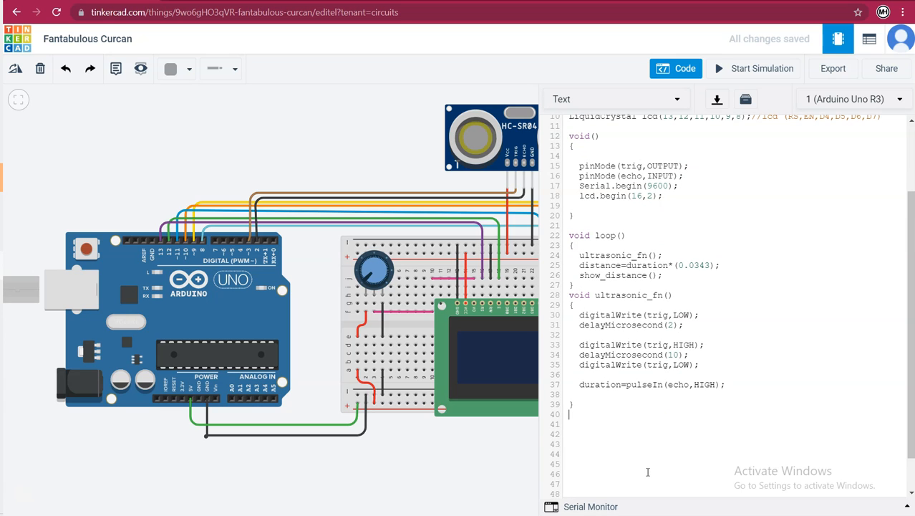
text(void display_distan)
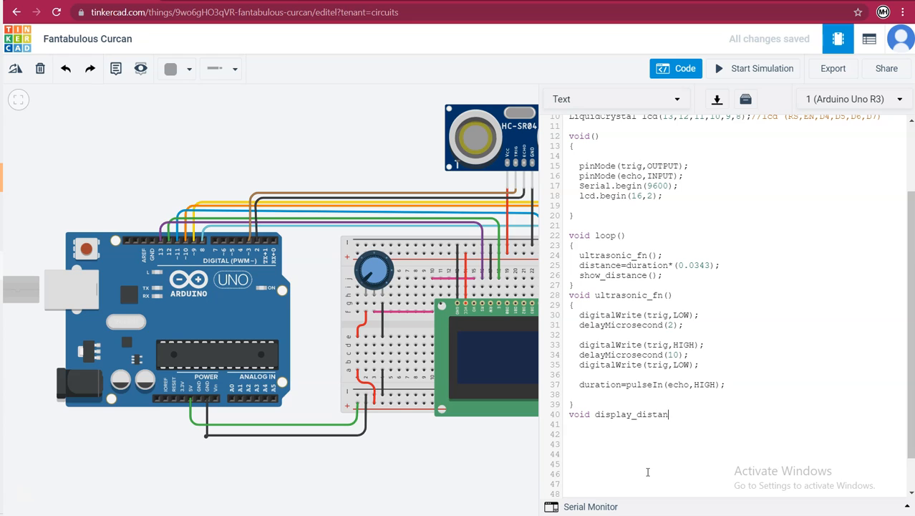
text(ce())
key(Return)
text({)
key(Return)
text(lcd.clear();)
key(Return)
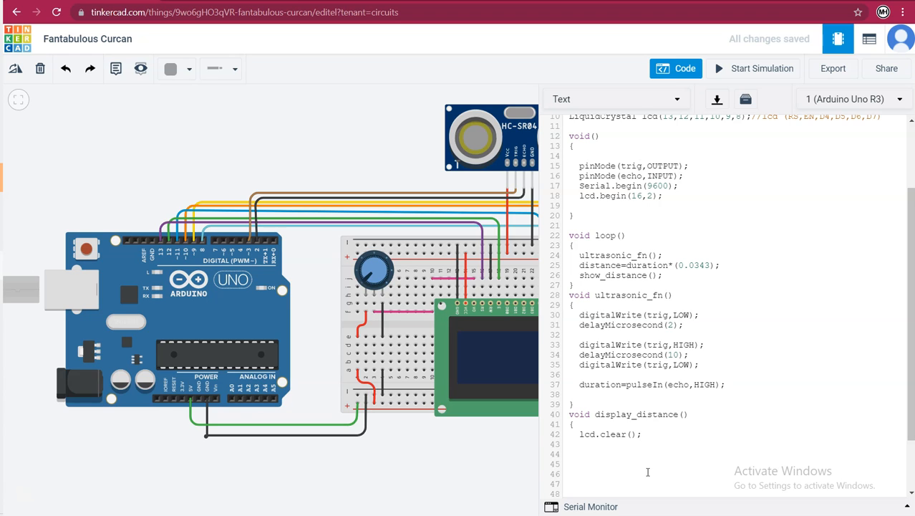
Add the statement lcd.setCursor(0,0); below lcd.clear(); in display_distance
text(lcd)
text(.se)
text(r)
text(Cursor)
text(()
text(0,0)
text())
text(;)
key(Return)
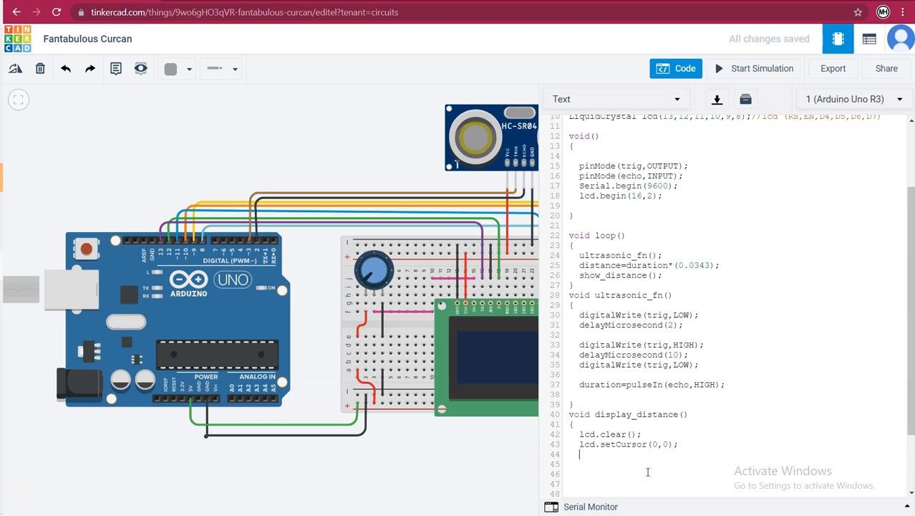
Add Serial.print("Distance in cm"); below the setCursor line and duplicate it on the following line
text(Serial.print("Distance in cm)
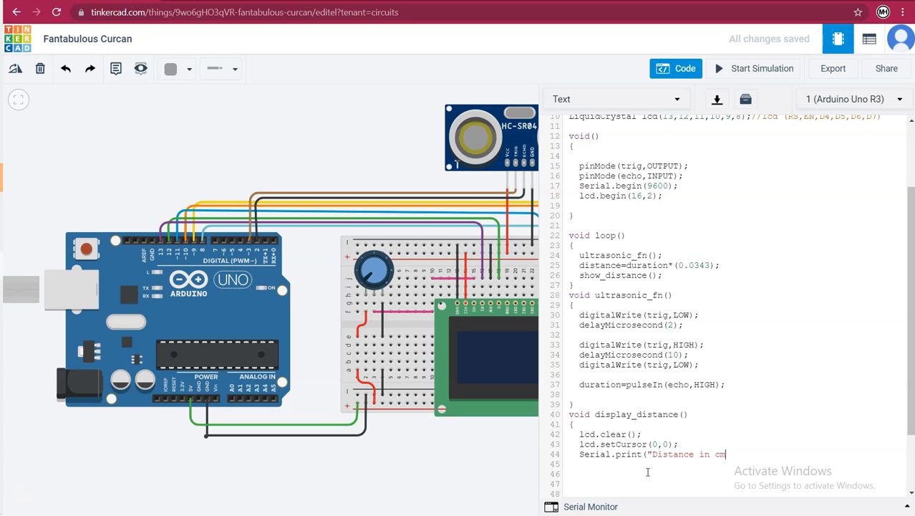
text(");)
key(Return)
drag(579, 455, 742, 455)
key(ctrl+c)
click(743, 454)
key(Return)
key(ctrl+v)
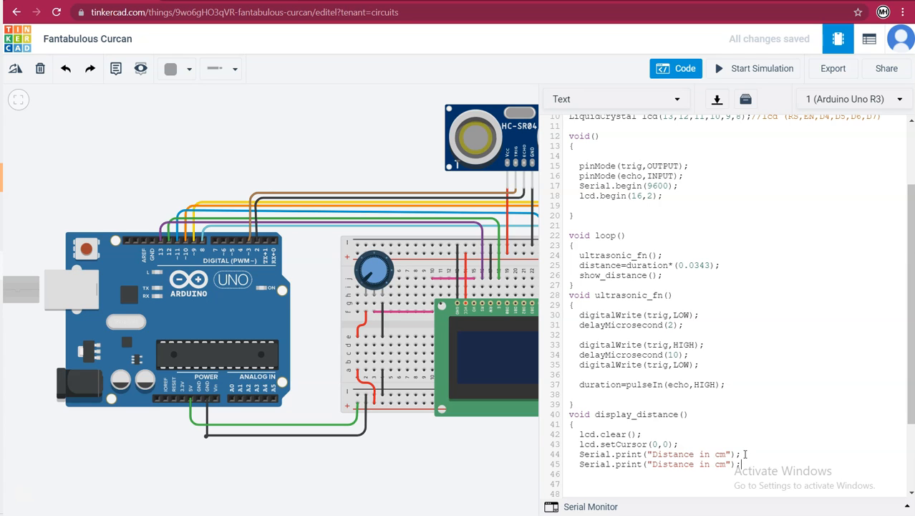
Change the duplicated print statement to Serial.print(distance); and paste another Serial.print("Distance in cm"); line below it
key(Left)
key(Left)
key(BackSpace)
key(BackSpace)
key(BackSpace)
key(BackSpace)
key(BackSpace)
key(BackSpace)
key(BackSpace)
key(BackSpace)
key(BackSpace)
key(BackSpace)
key(BackSpace)
key(BackSpace)
key(BackSpace)
key(BackSpace)
key(BackSpace)
key(BackSpace)
text(ditance)
key(Left)
key(Left)
key(Left)
key(Left)
key(Left)
text(s)
key(Right)
key(Right)
key(Right)
key(Right)
key(Right)
key(Right)
key(Right)
key(Return)
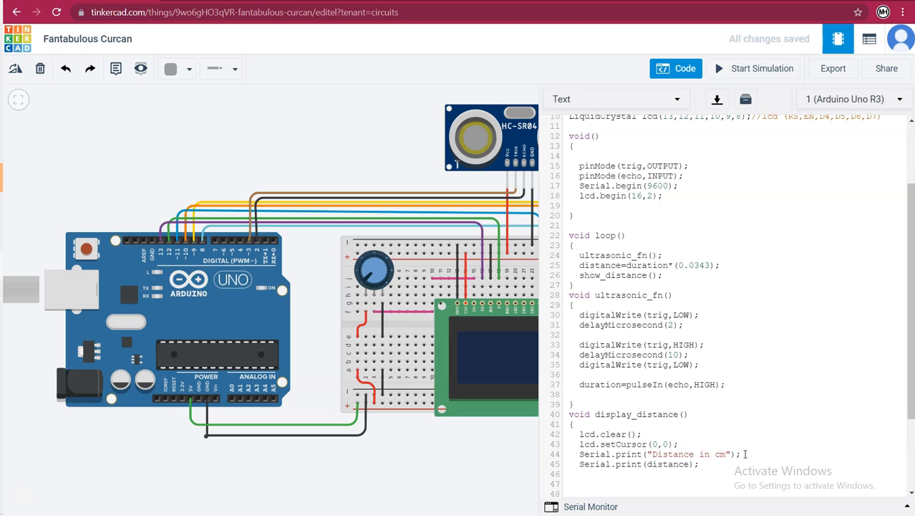
key(ctrl+v)
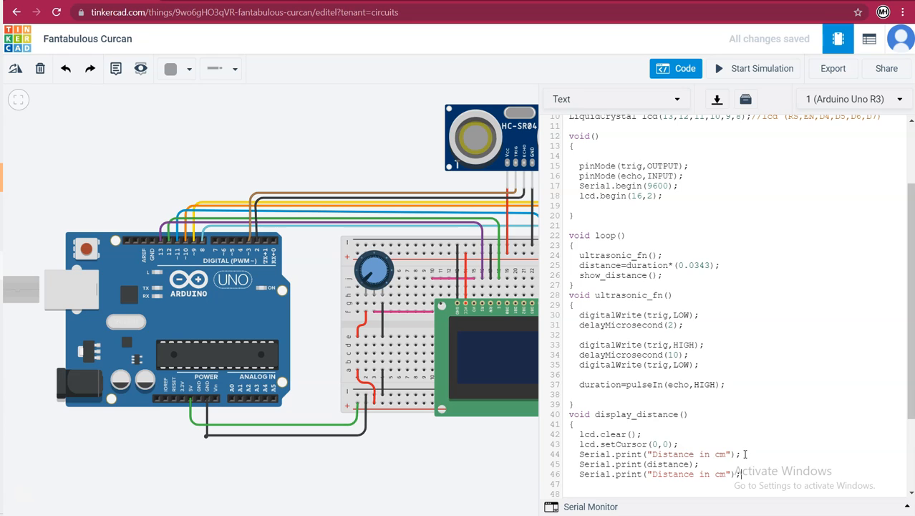
Strip the last Serial.print line in display_distance down to Serial.print(); and add a new line below it
key(BackSpace)
key(BackSpace)
key(BackSpace)
key(BackSpace)
key(BackSpace)
key(BackSpace)
key(BackSpace)
key(BackSpace)
key(BackSpace)
key(BackSpace)
key(BackSpace)
key(BackSpace)
key(BackSpace)
key(BackSpace)
key(BackSpace)
key(BackSpace)
key(BackSpace)
key(BackSpace)
key(BackSpace)
text(();)
key(Return)
Add the LCD label statement lcd.print(Distance in cm:"); below the empty Serial.print line
text(lcd.)
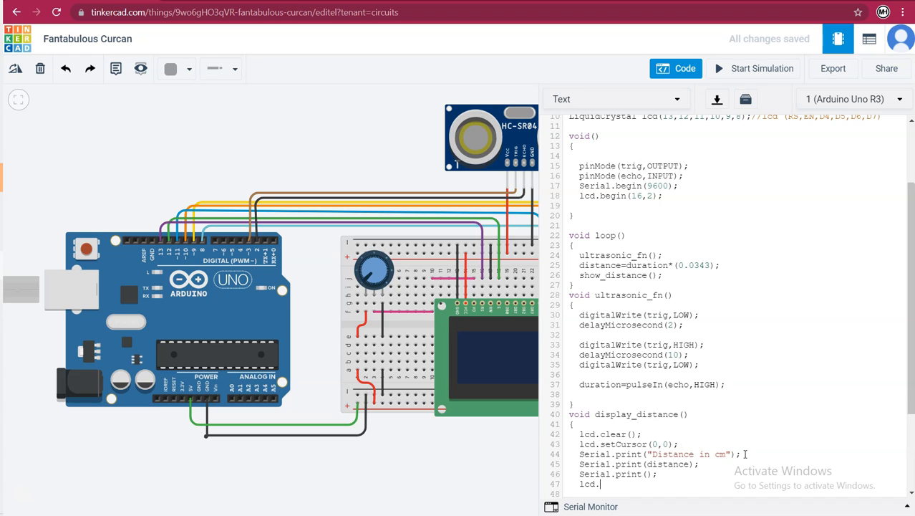
text(print(Distance in cm)
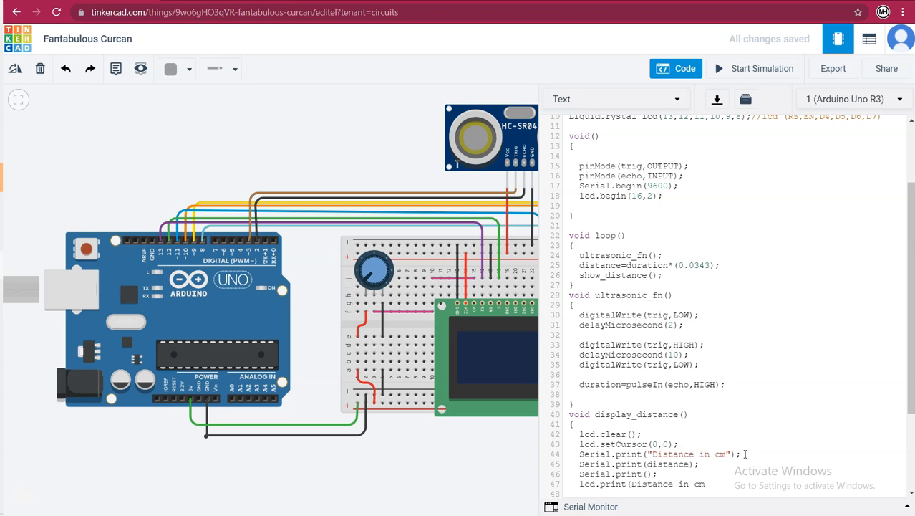
text(:");)
Change the empty Serial.print statement to Serial.println();
key(Up)
key(Left)
key(Left)
key(Left)
text(ln)
key(Left)
key(Left)
key(Left)
key(Left)
key(Left)
key(Left)
key(Left)
key(Left)
key(Left)
key(Left)
key(Right)
key(Right)
key(Right)
click(756, 447)
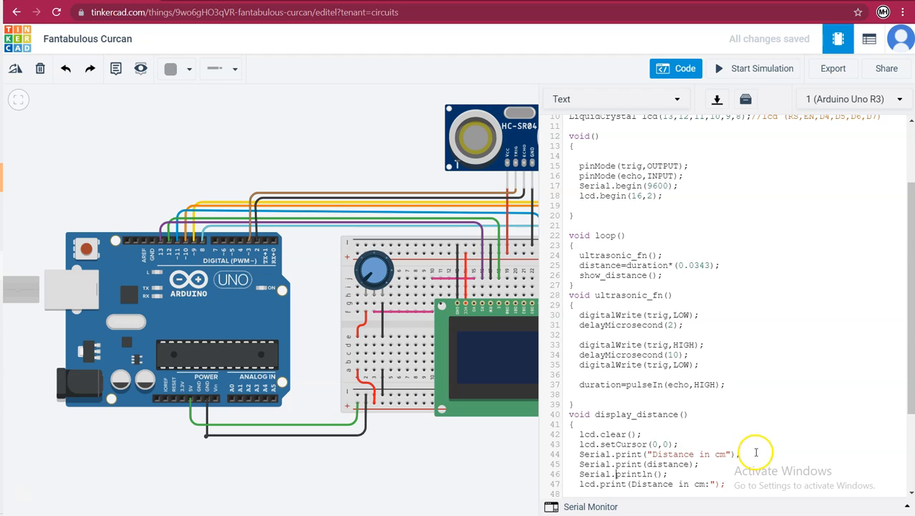
Add the statement lcd.setCursor(5,1); below the lcd.print label line in display_distance
scroll(763, 438, down, 3)
click(754, 387)
click(730, 361)
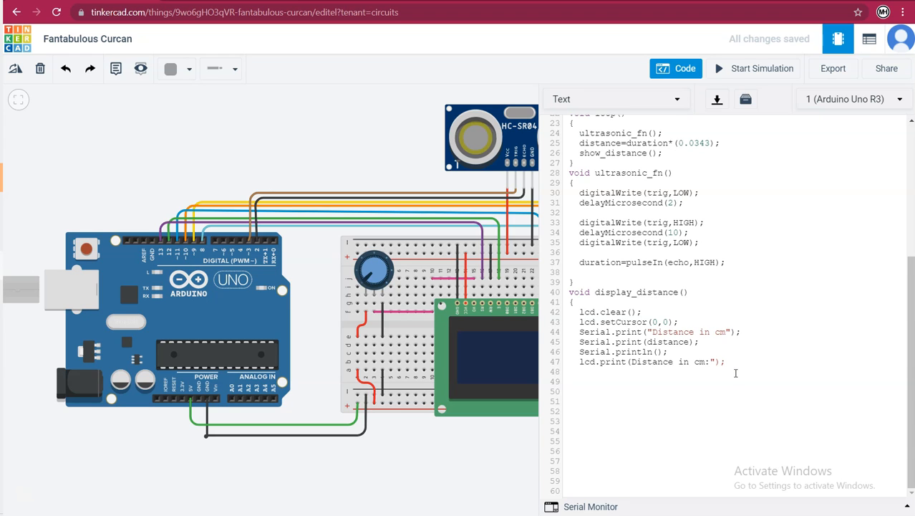
key(BackSpace)
key(BackSpace)
key(BackSpace)
key(BackSpace)
text(lcd.Setcursot)
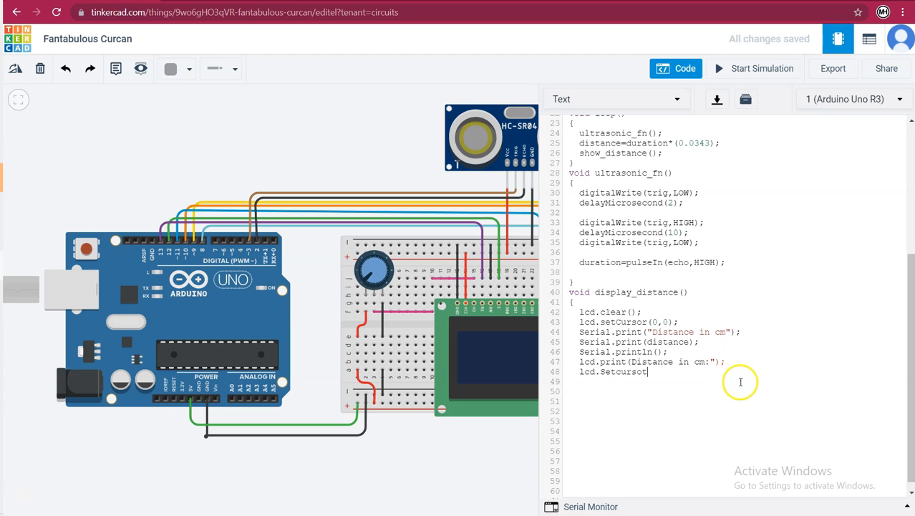
key(BackSpace)
text(r)
key(Left)
key(Left)
key(Left)
key(Left)
key(BackSpace)
text(C)
key(Left)
key(BackSpace)
text(s)
key(Right)
key(Right)
key(Right)
key(Right)
key(Right)
key(Right)
key(Right)
key(Right)
key(Right)
key(Up)
key(Right)
key(Right)
key(Right)
key(Right)
key(Right)
key(Right)
key(Right)
key(Right)
key(Right)
key(Right)
key(Right)
key(Right)
key(Right)
text((5,1)
text();)
Add lcd.print(distance); on a new line below lcd.setCursor(5,1);
key(Return)
key(BackSpace)
key(BackSpace)
key(BackSpace)
key(BackSpace)
key(BackSpace)
key(BackSpace)
key(BackSpace)
key(BackSpace)
key(BackSpace)
key(BackSpace)
text(lcd.pri)
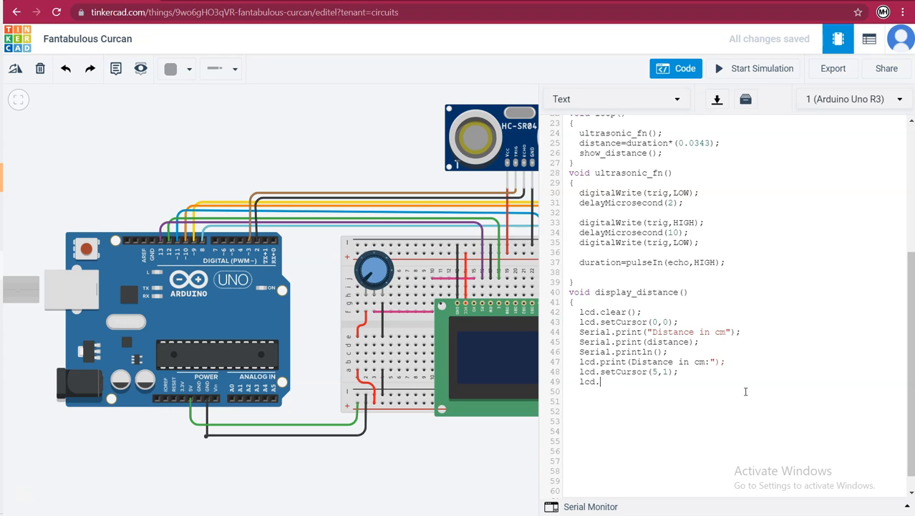
text(nt)
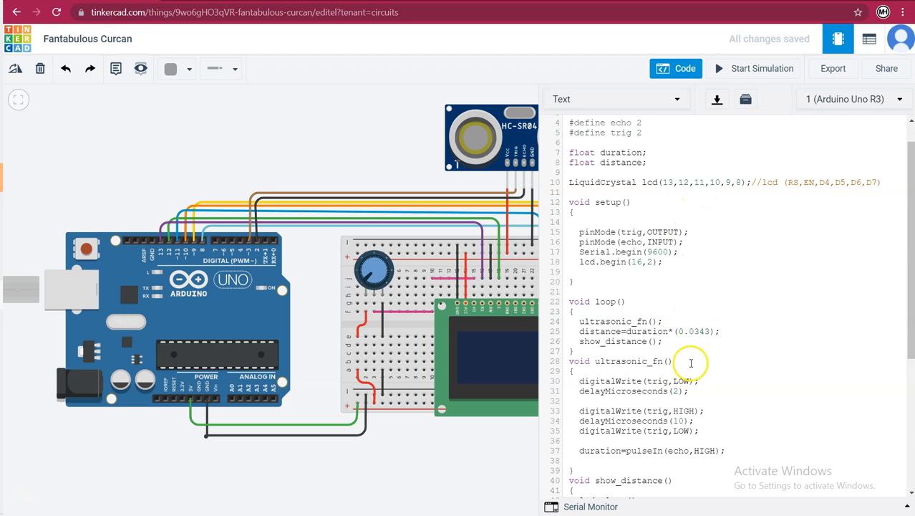
Review the delayMicroseconds calls in ultrasonic_fn and the name of the show_distance function
drag(912, 190, 911, 250)
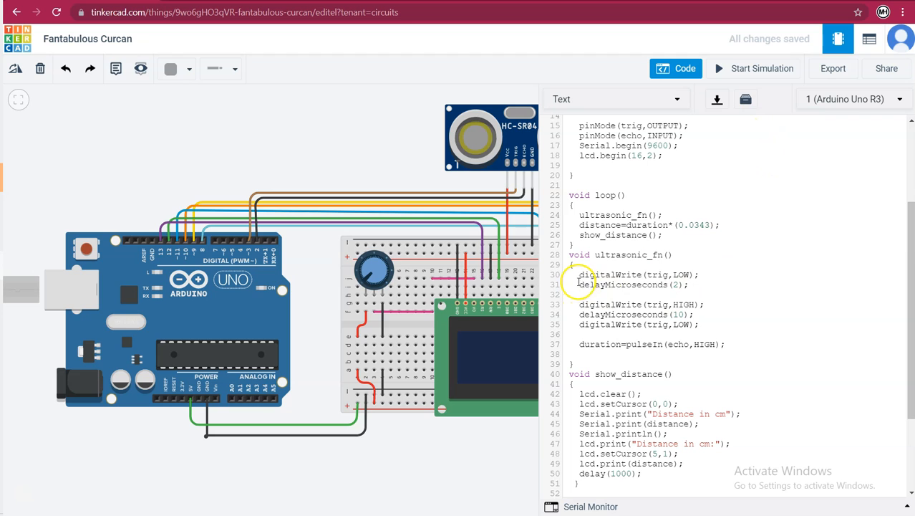
drag(579, 285, 650, 283)
click(655, 284)
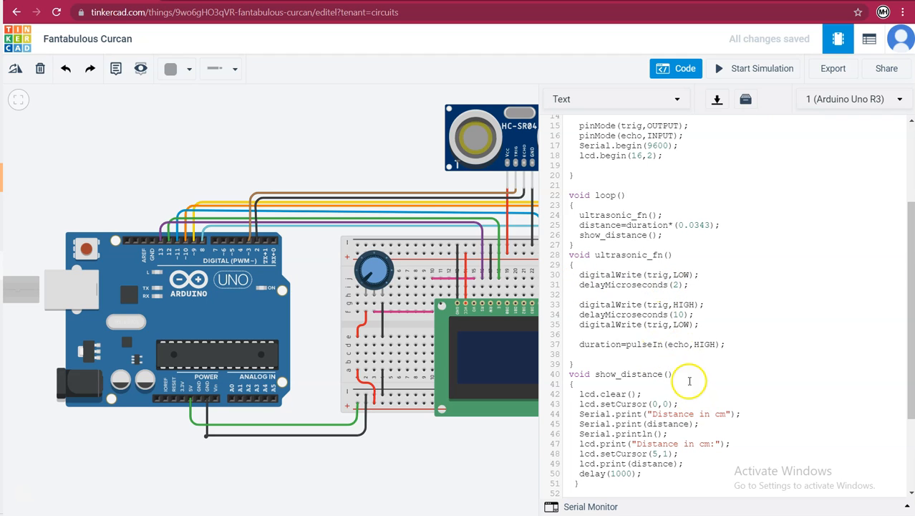
drag(595, 375, 620, 375)
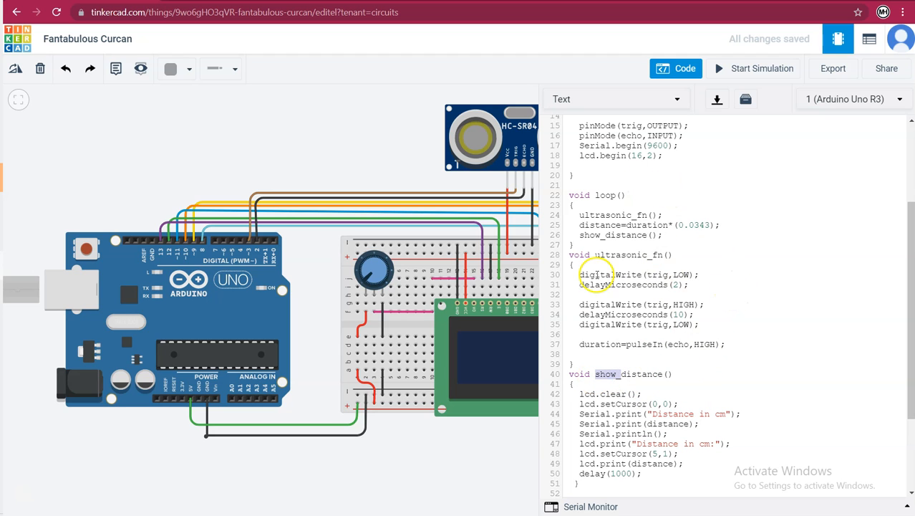
click(615, 374)
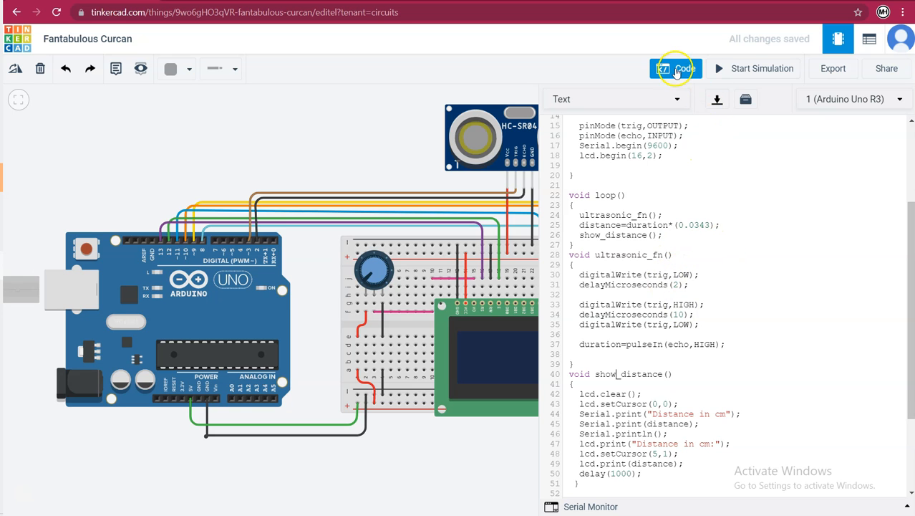
Start the simulation, hide the code editor and select the ultrasonic distance sensor to show its detection range
click(743, 69)
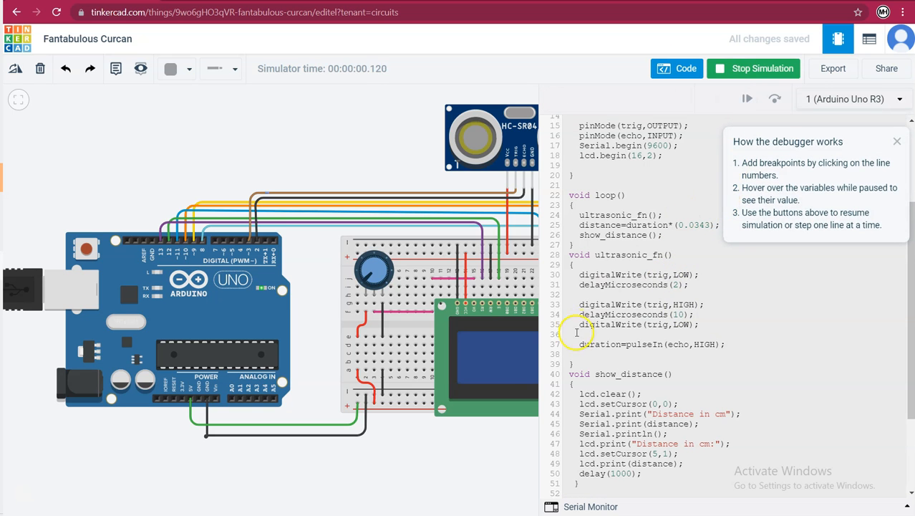
click(683, 69)
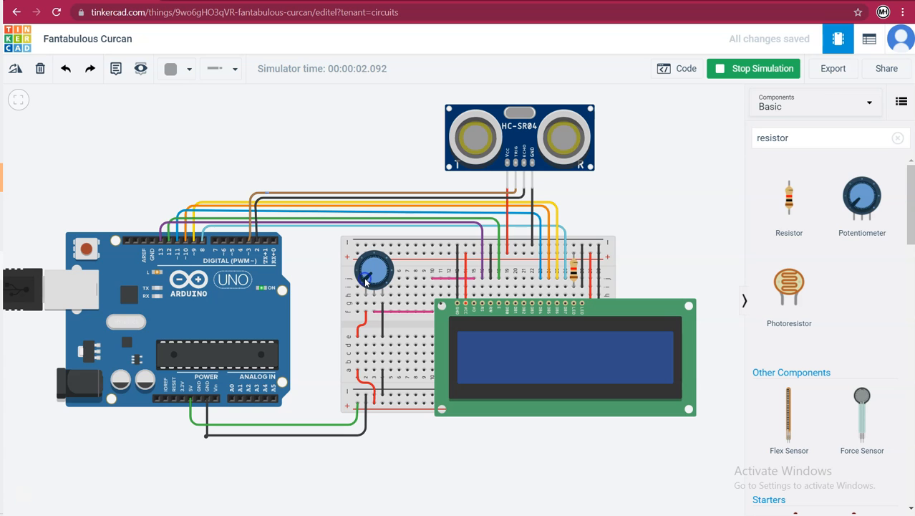
scroll(482, 242, down, 3)
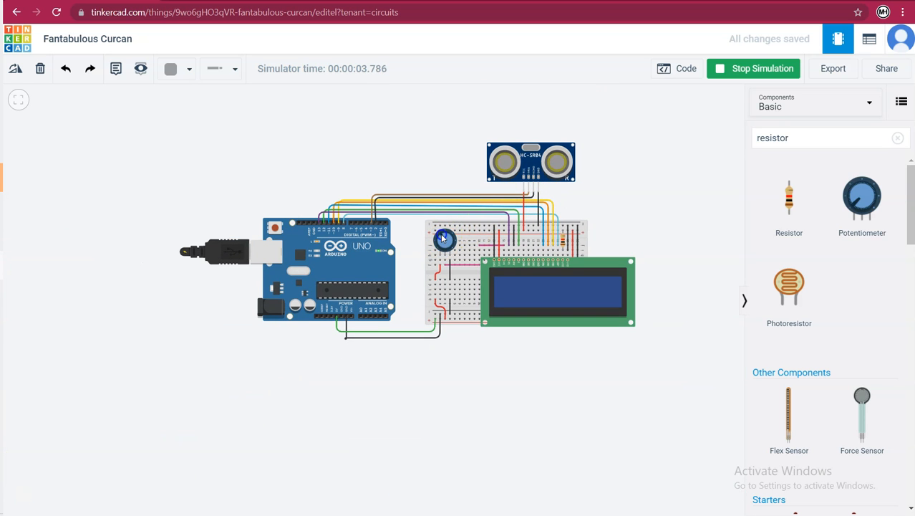
click(543, 179)
click(546, 169)
scroll(550, 164, up, 1)
scroll(550, 164, down, 4)
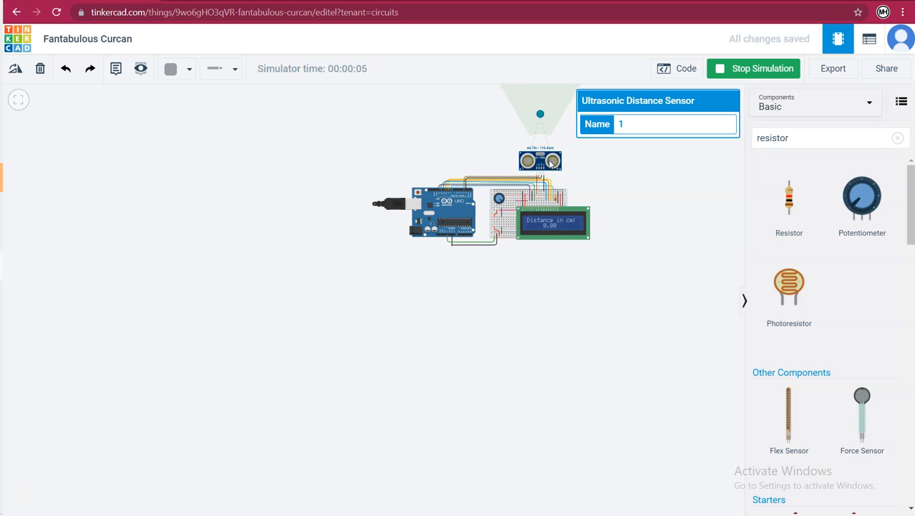
Select the ultrasonic sensor again and try moving its simulated target closer to test the LCD reading
drag(572, 196, 533, 249)
click(493, 236)
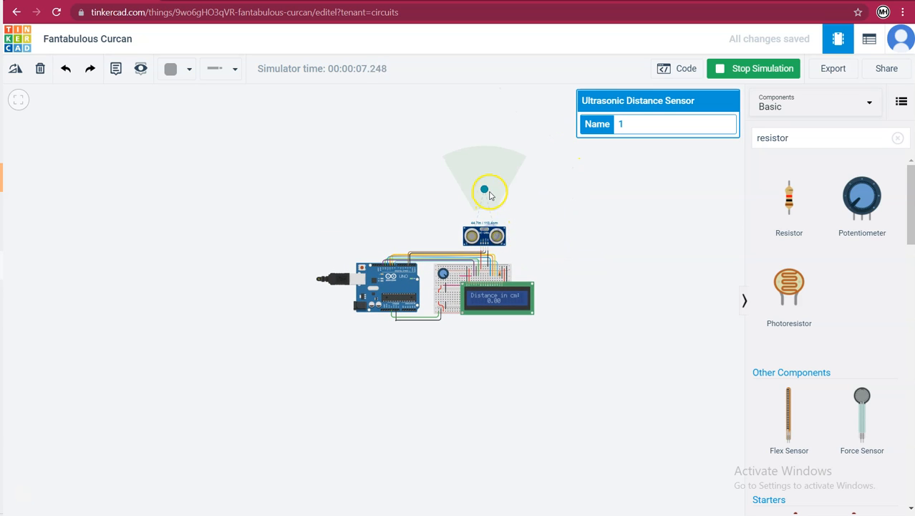
click(485, 168)
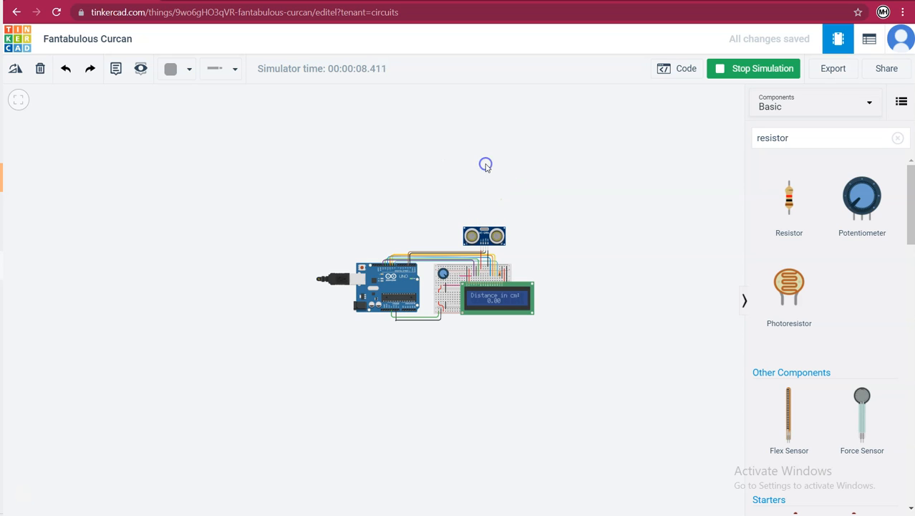
drag(486, 188, 485, 226)
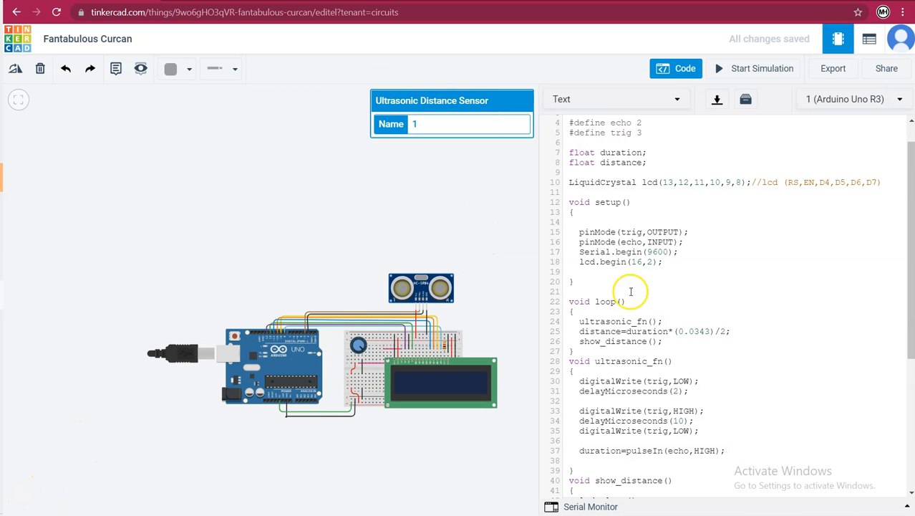
Start the simulation again and move the ultrasonic sensor's target to about 70 cm away
click(736, 71)
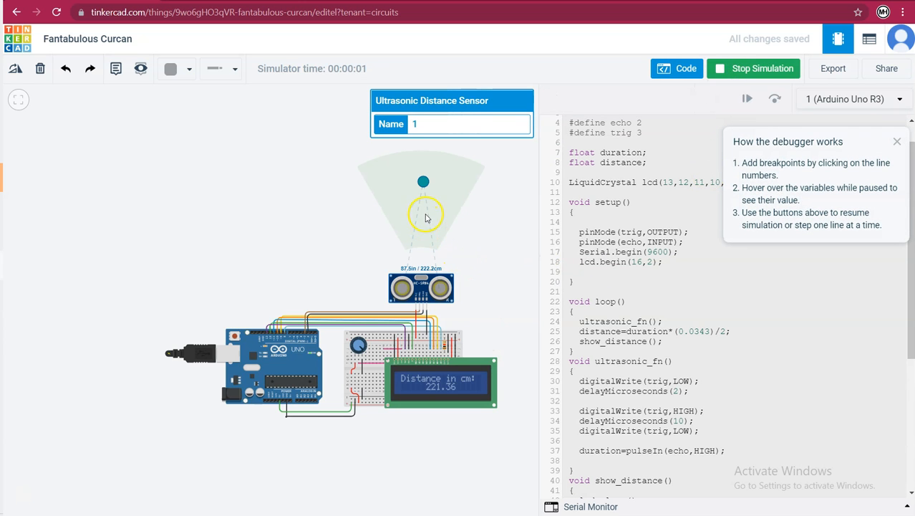
drag(424, 184, 425, 234)
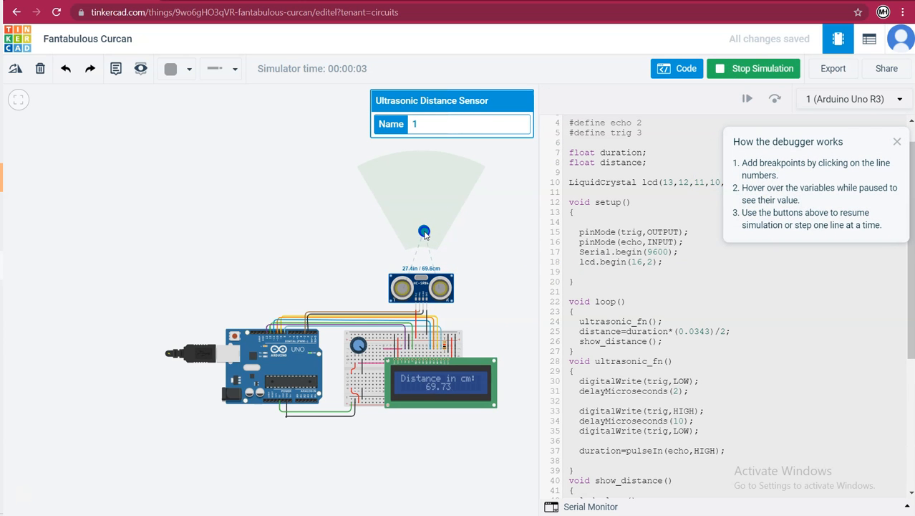
Close the debugger help and review the trig pin definition and the distance formula duration*(0.0343)/2 in the code
scroll(651, 265, up, 2)
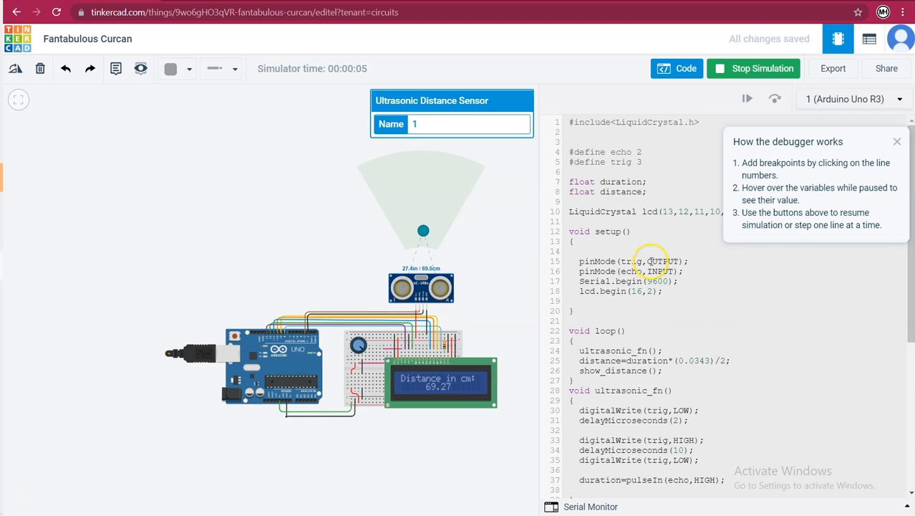
click(898, 142)
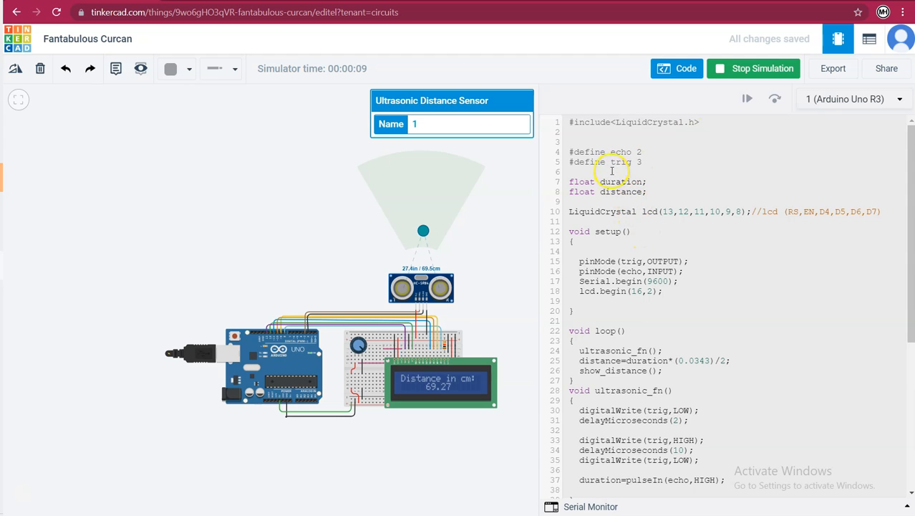
click(649, 161)
click(572, 393)
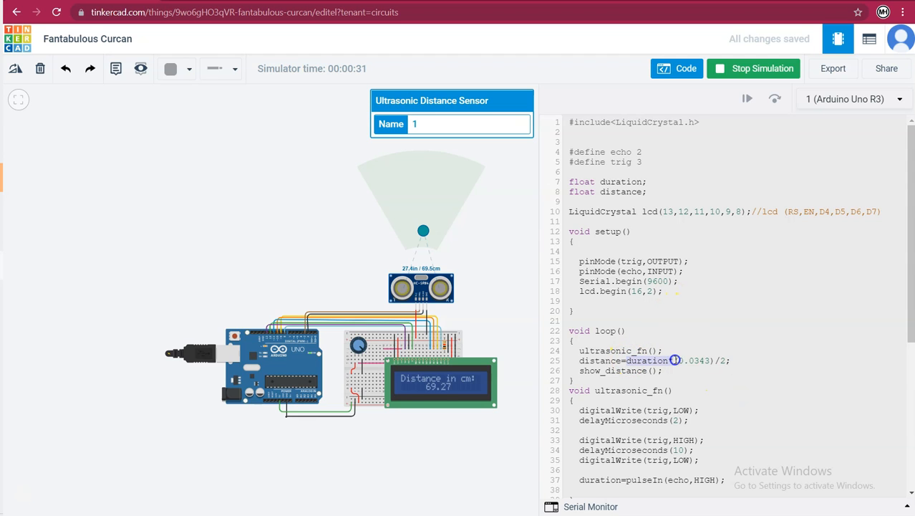
drag(694, 361, 709, 360)
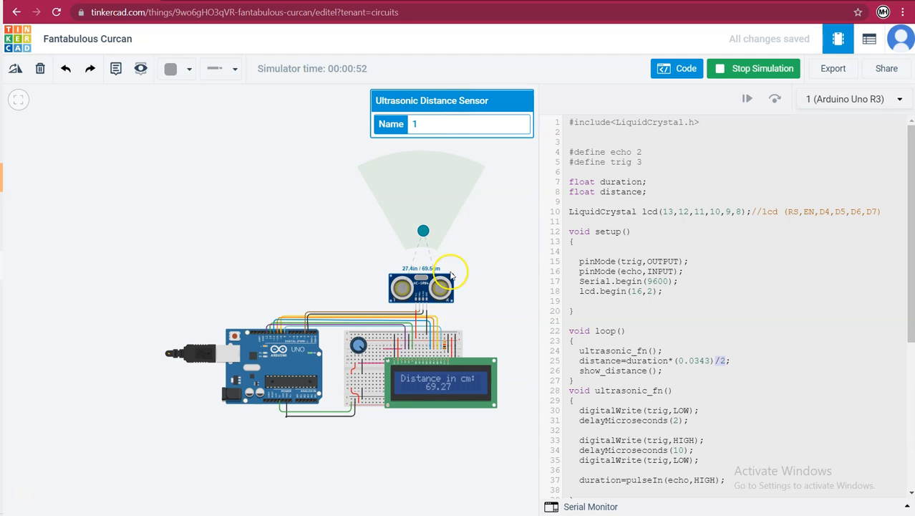
Move the simulated target away from the ultrasonic sensor to about 240 cm
click(786, 319)
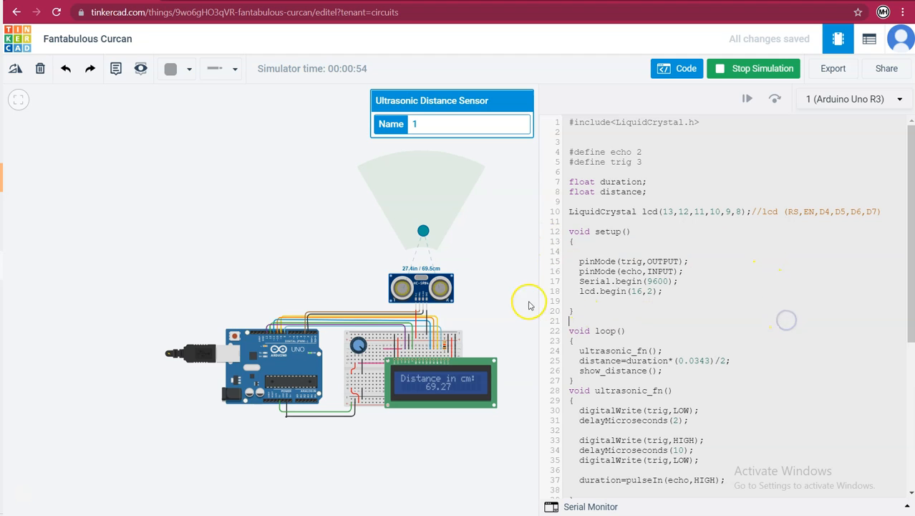
drag(423, 230, 422, 179)
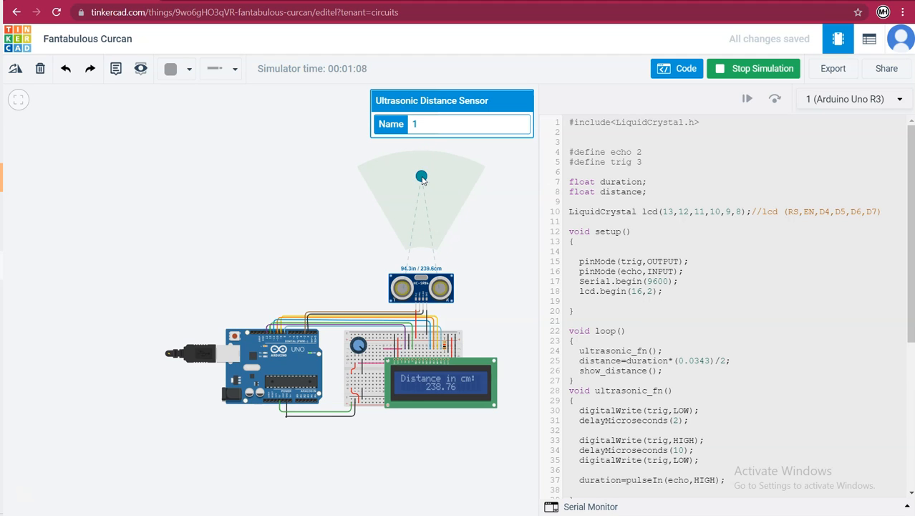